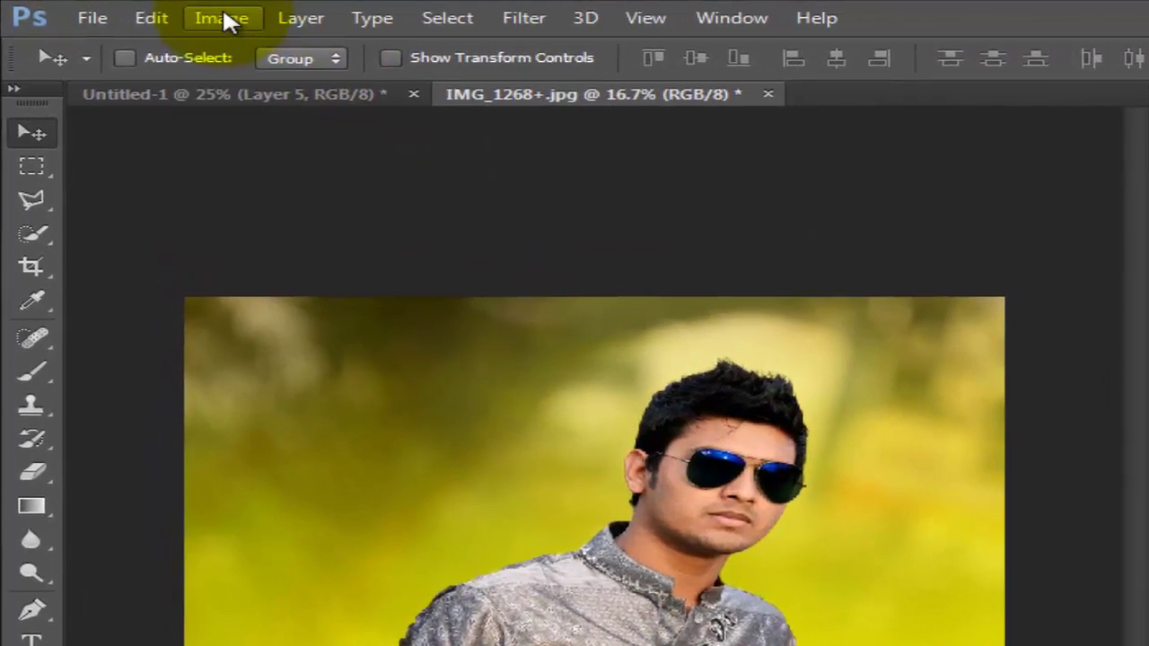
# Apply a Threshold adjustment at level 110 to make the portrait stark black and white.
pyautogui.click(152, 12)
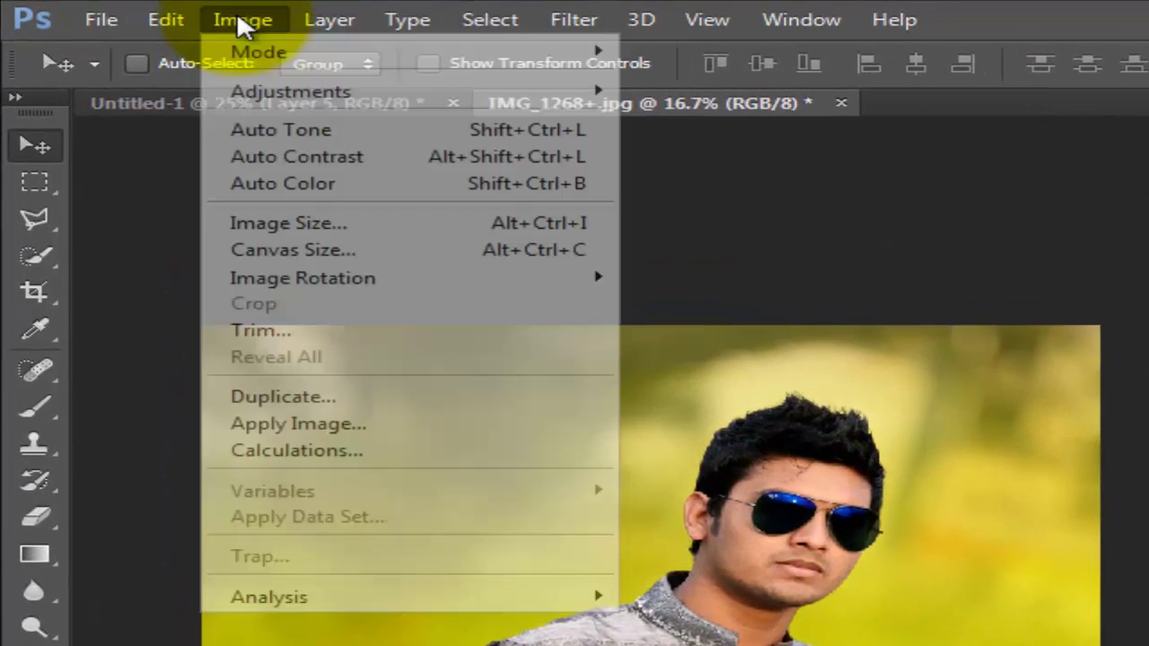
pyautogui.moveTo(291, 91)
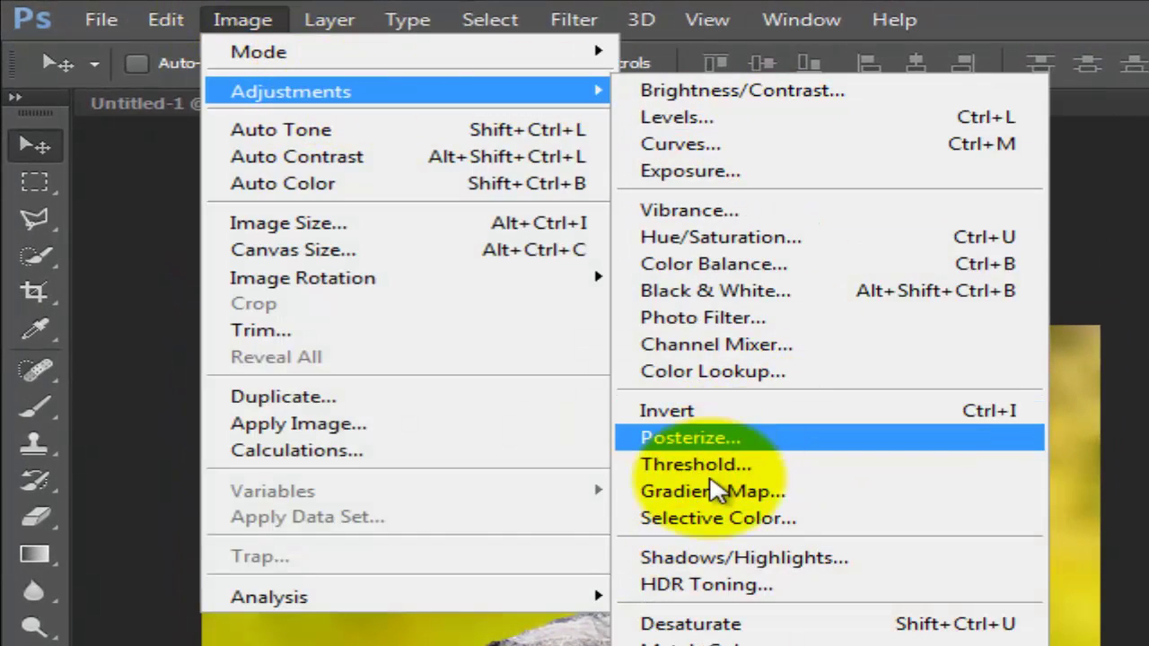
pyautogui.click(771, 462)
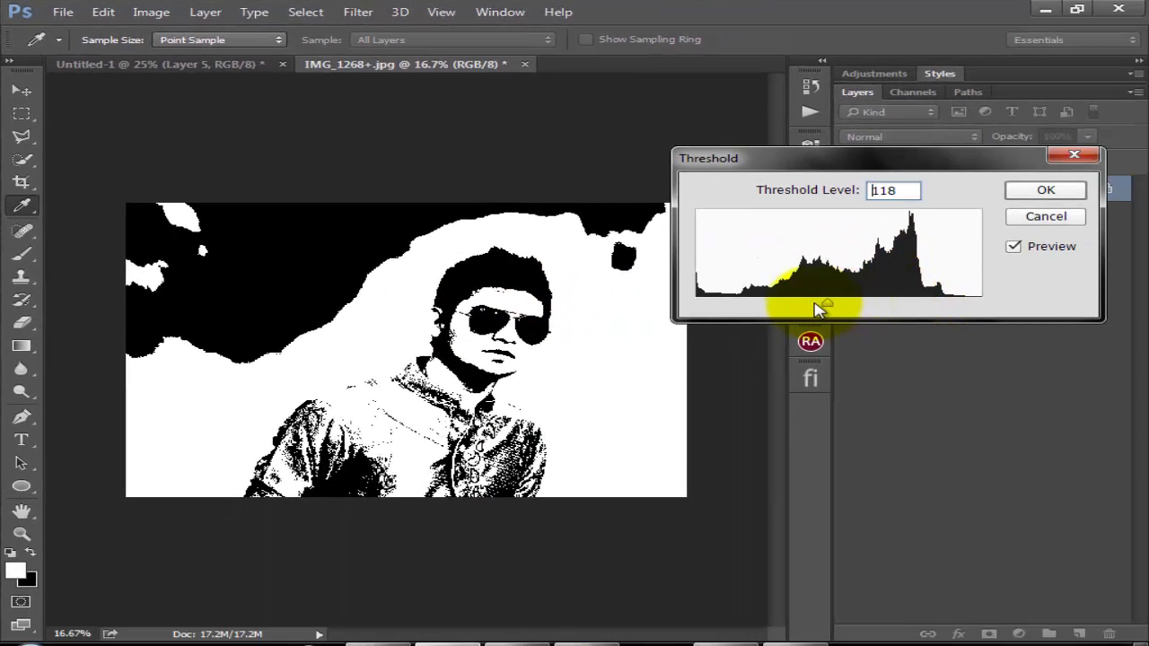
pyautogui.moveTo(818, 309)
pyautogui.mouseDown()
pyautogui.moveTo(764, 308)
pyautogui.moveTo(839, 307)
pyautogui.moveTo(800, 307)
pyautogui.moveTo(832, 308)
pyautogui.moveTo(814, 309)
pyautogui.mouseUp()
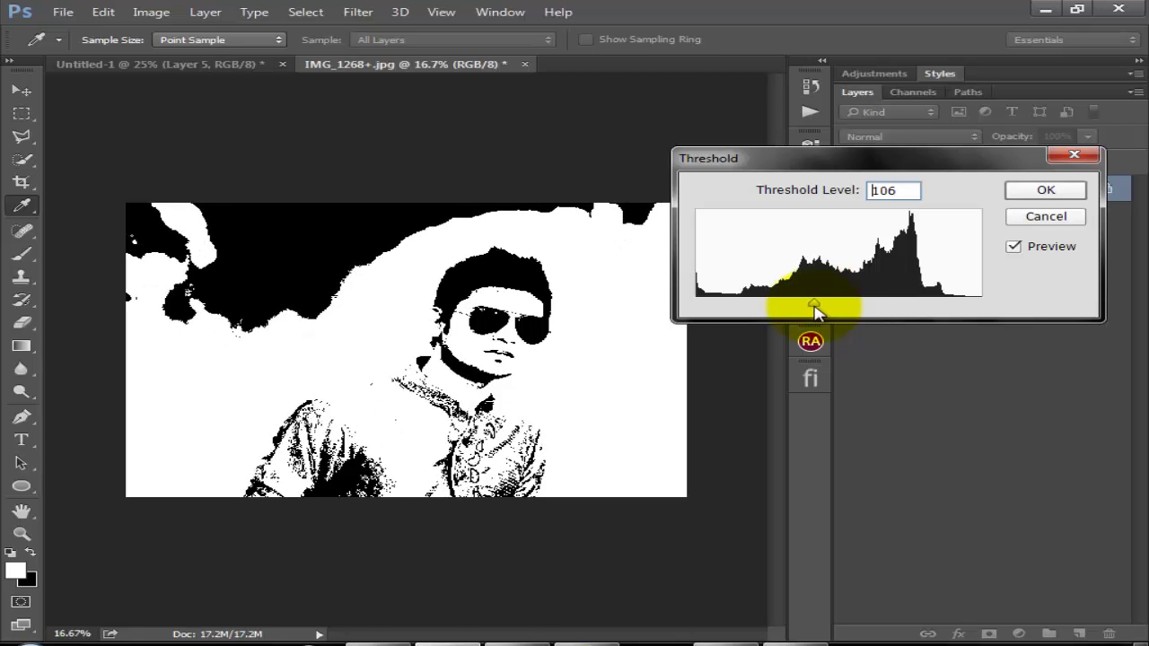
pyautogui.moveTo(814, 310); pyautogui.dragTo(819, 309)
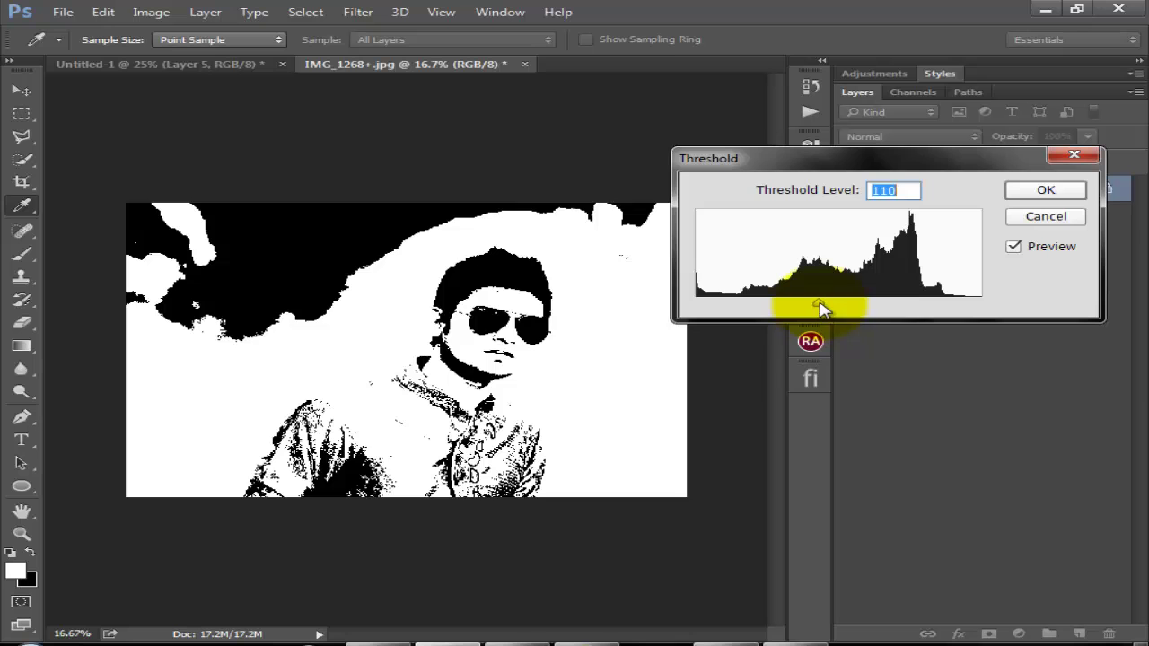
pyautogui.click(1043, 190)
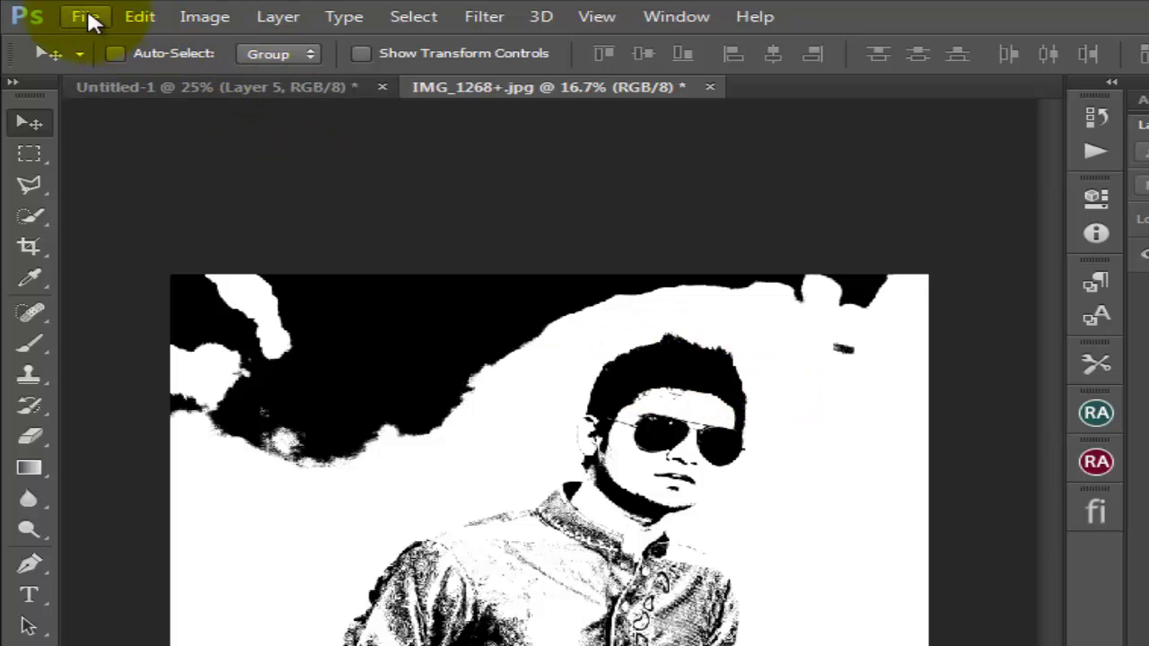
# Create a new blank white document 1920 by 1080 pixels.
pyautogui.click(87, 18)
pyautogui.press('Return')
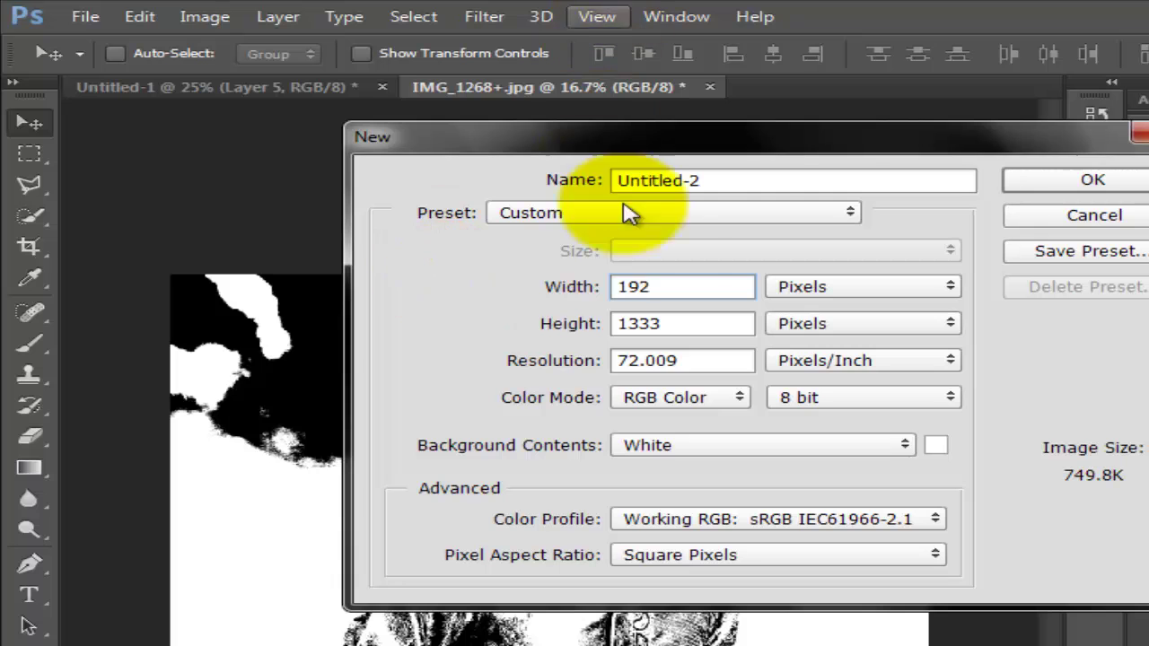
pyautogui.write('0')
pyautogui.press('Tab')
pyautogui.write('10')
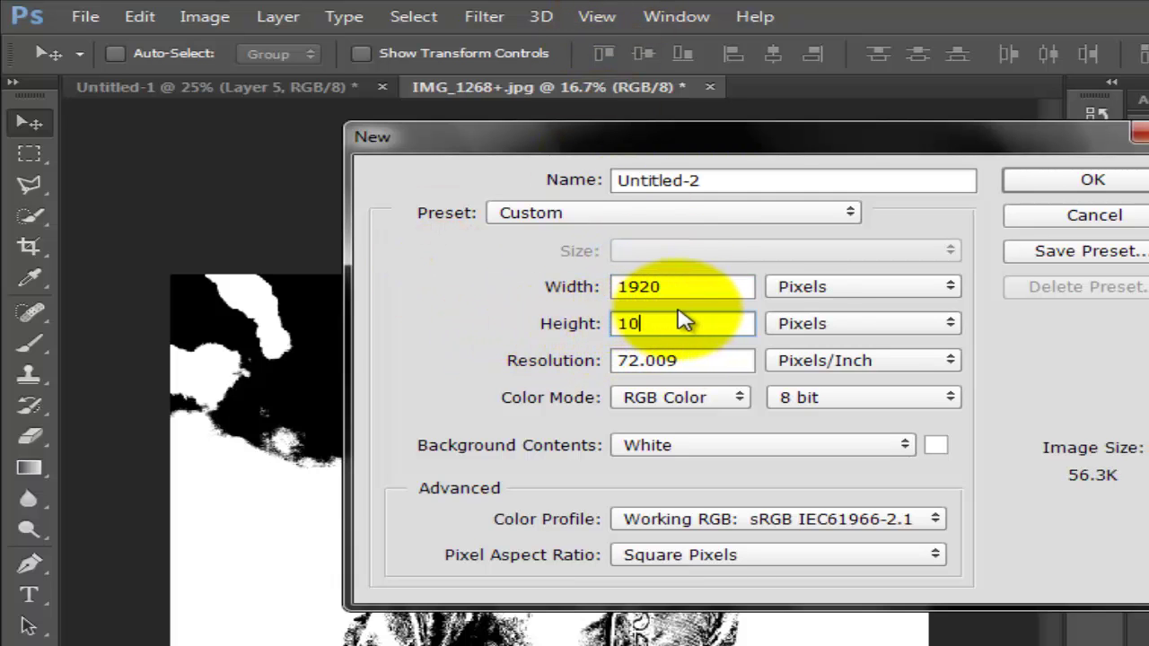
pyautogui.write('80')
pyautogui.click(1055, 192)
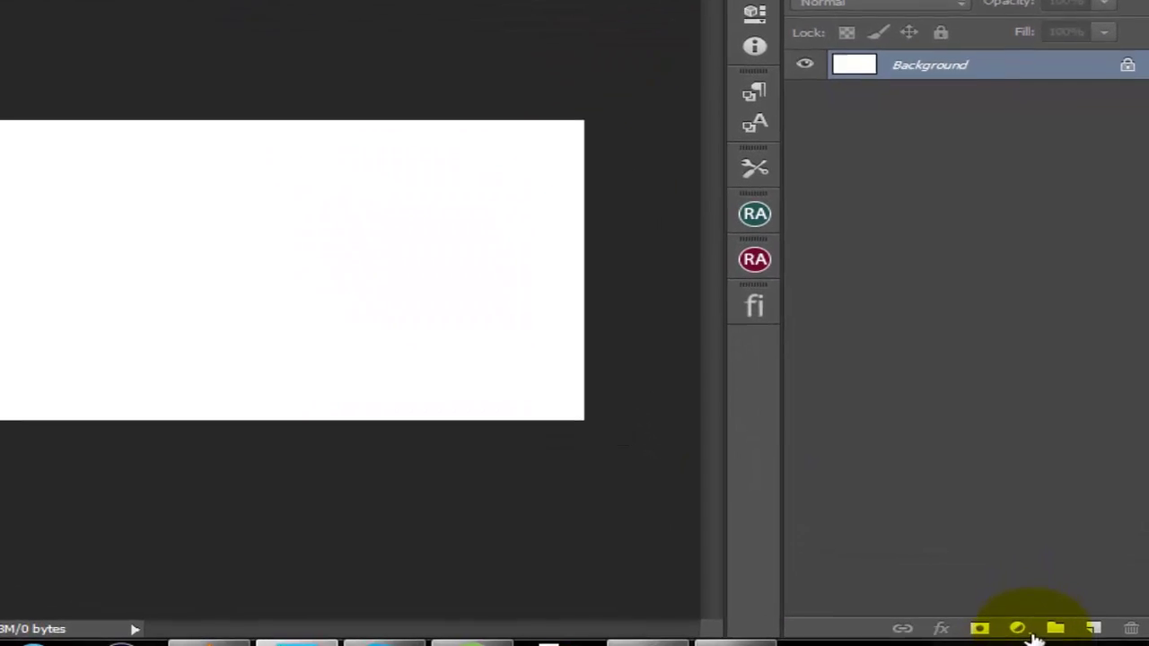
# Add a Gradient Fill layer using the Black, White preset, reversed, radial style, 450% scale.
pyautogui.click(1026, 635)
pyautogui.click(1059, 238)
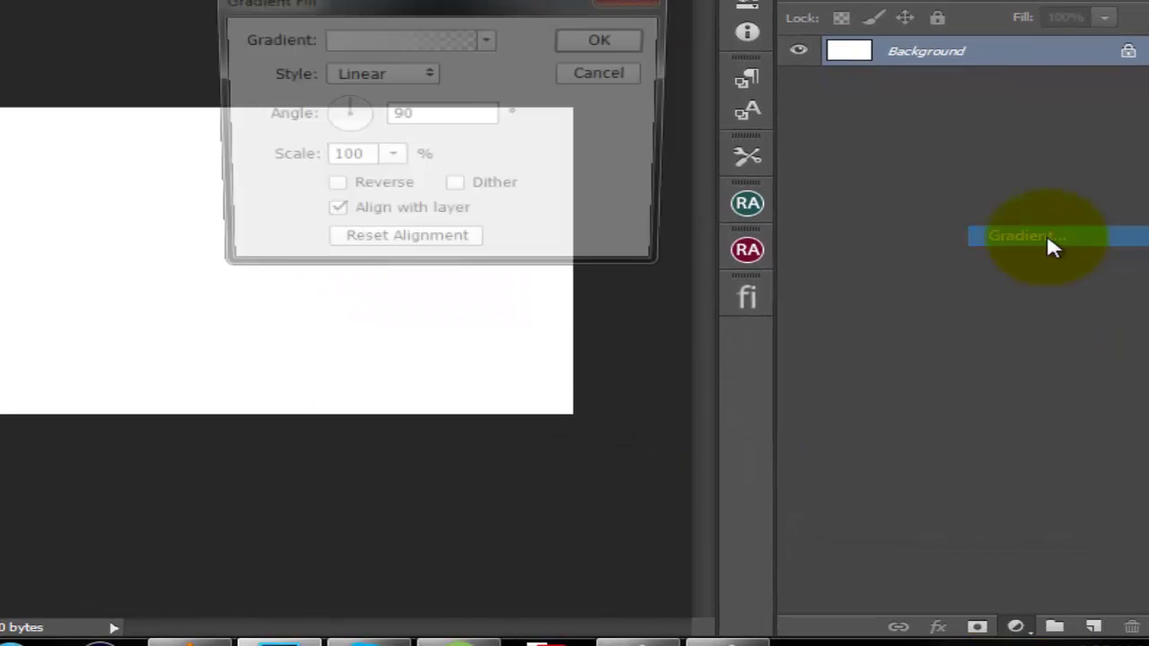
pyautogui.click(474, 97)
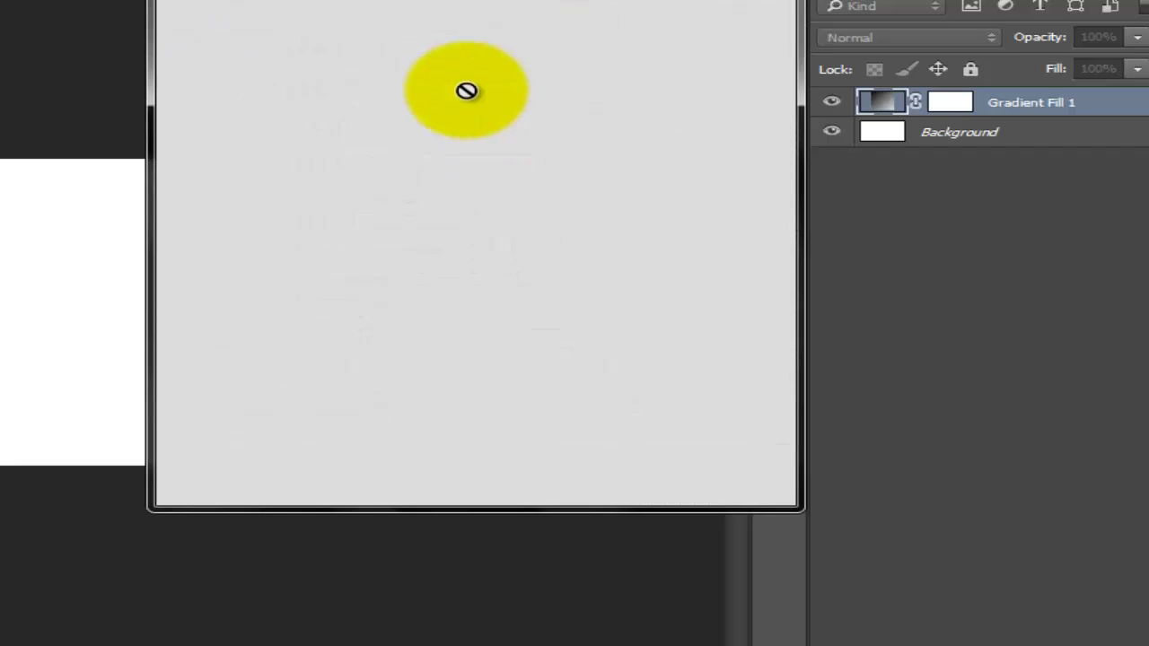
pyautogui.click(308, 32)
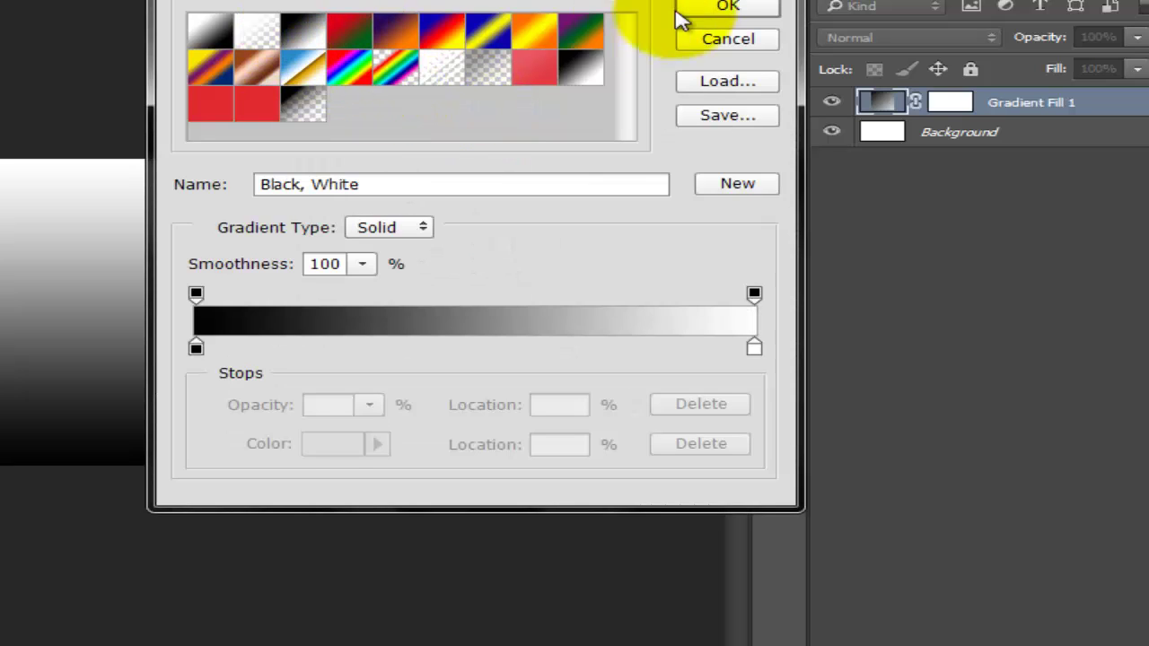
pyautogui.click(718, 9)
pyautogui.click(362, 239)
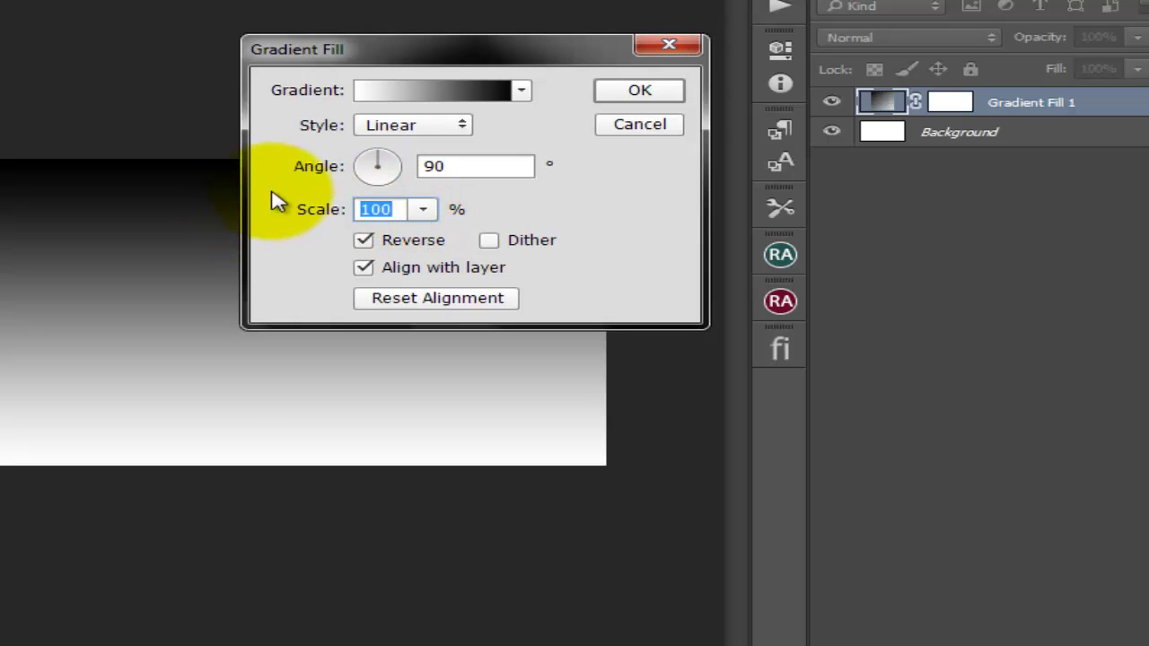
pyautogui.write('450')
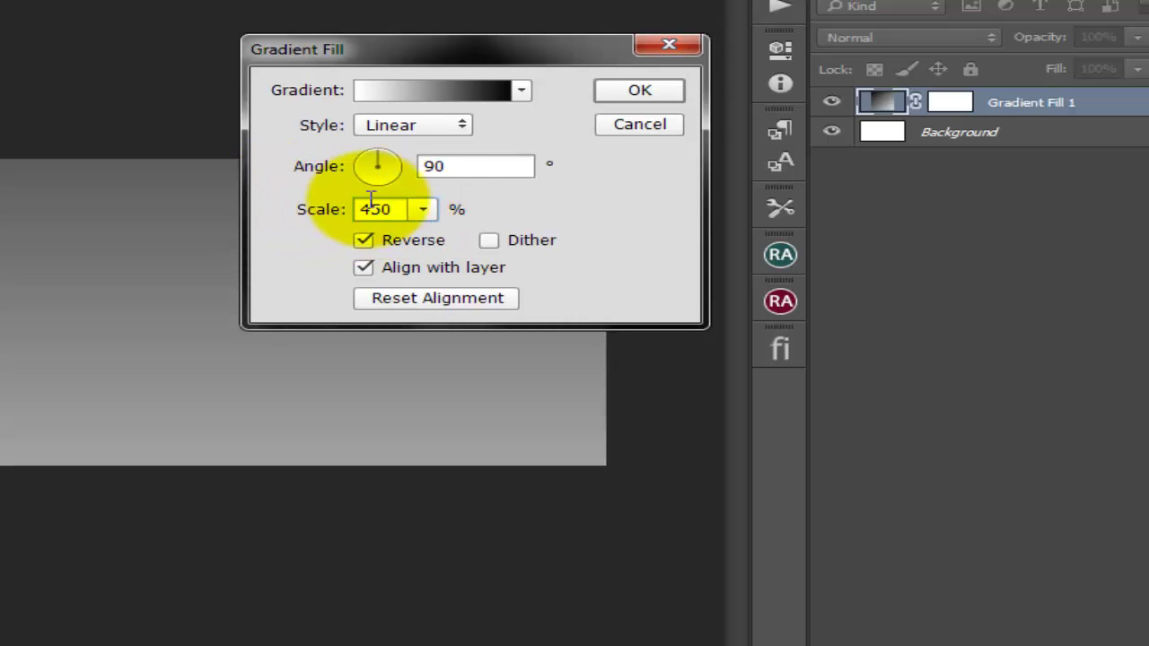
pyautogui.click(438, 128)
pyautogui.click(410, 161)
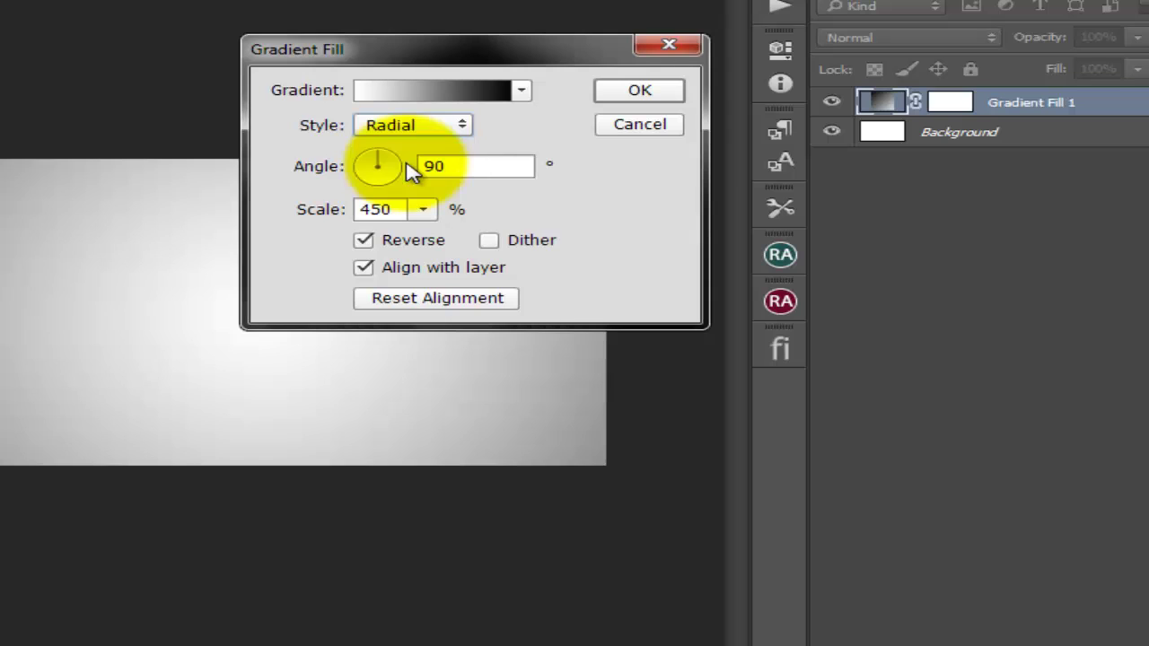
pyautogui.click(641, 94)
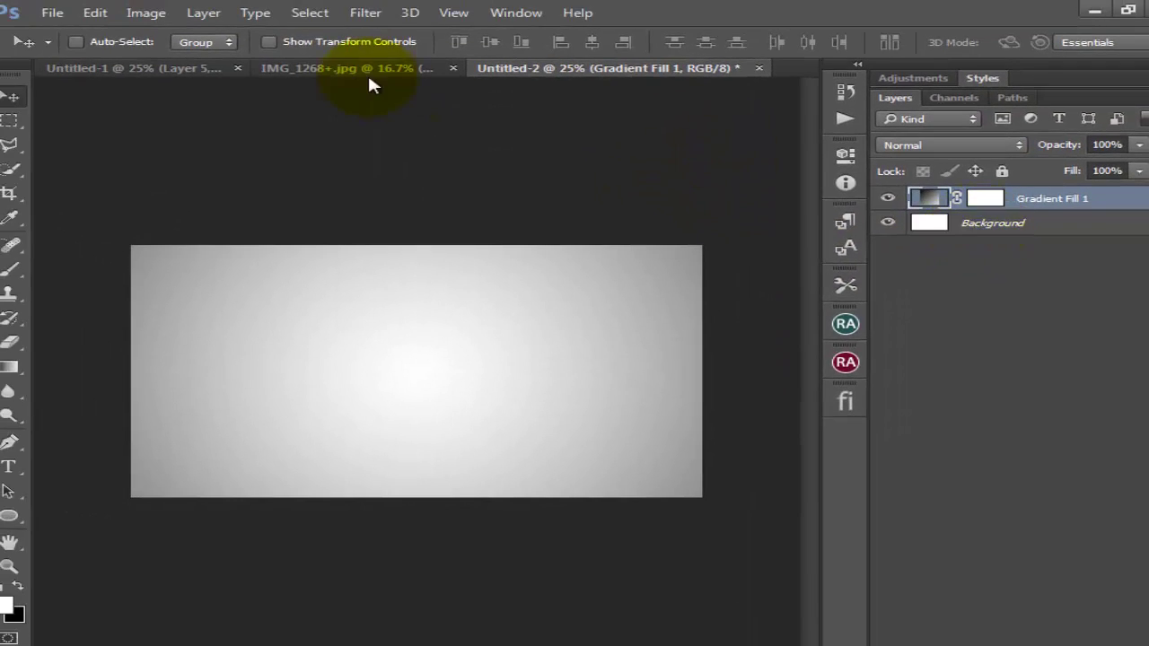
# Drag the black-and-white portrait into the gradient document as a new layer.
pyautogui.click(341, 79)
pyautogui.moveTo(489, 372); pyautogui.dragTo(537, 324)
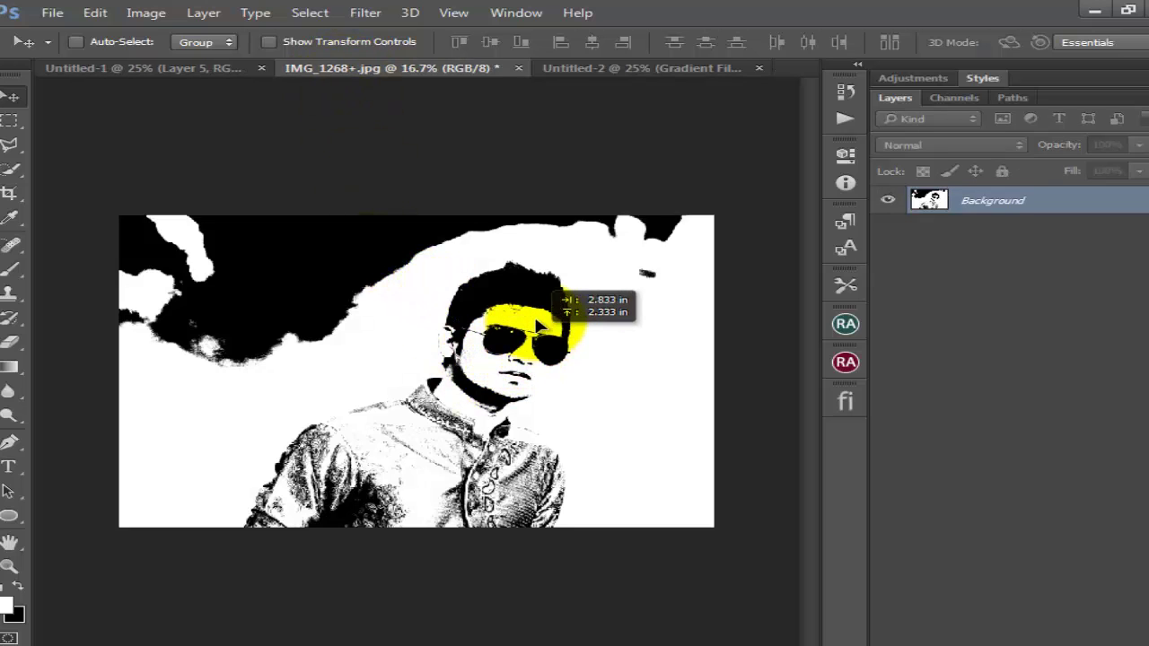
pyautogui.press('Return')
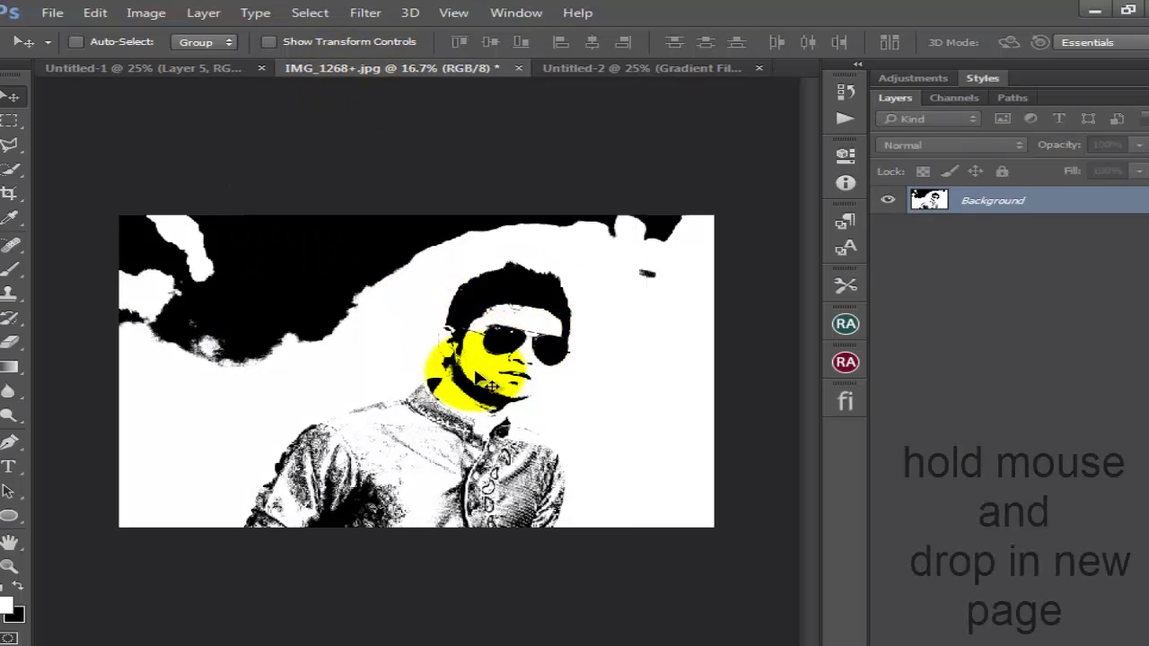
pyautogui.moveTo(489, 364); pyautogui.dragTo(603, 117)
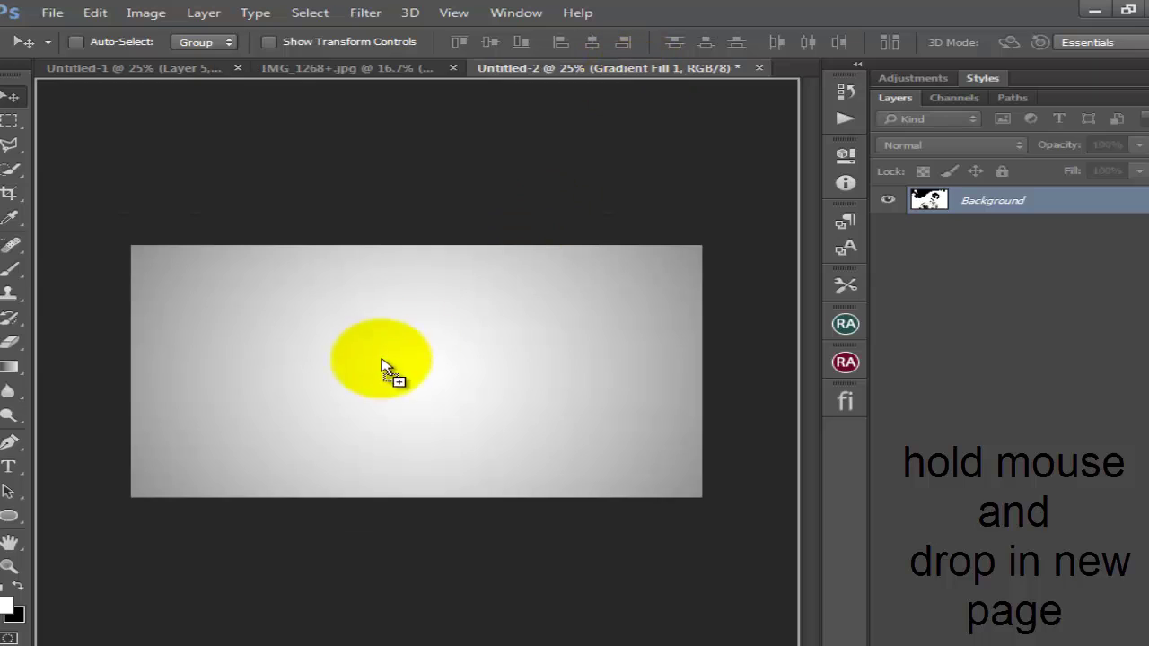
pyautogui.moveTo(631, 67); pyautogui.dragTo(387, 377)
# Scale the placed portrait down to about 40% and centre it over the gradient.
pyautogui.hotkey('ctrl', 't')
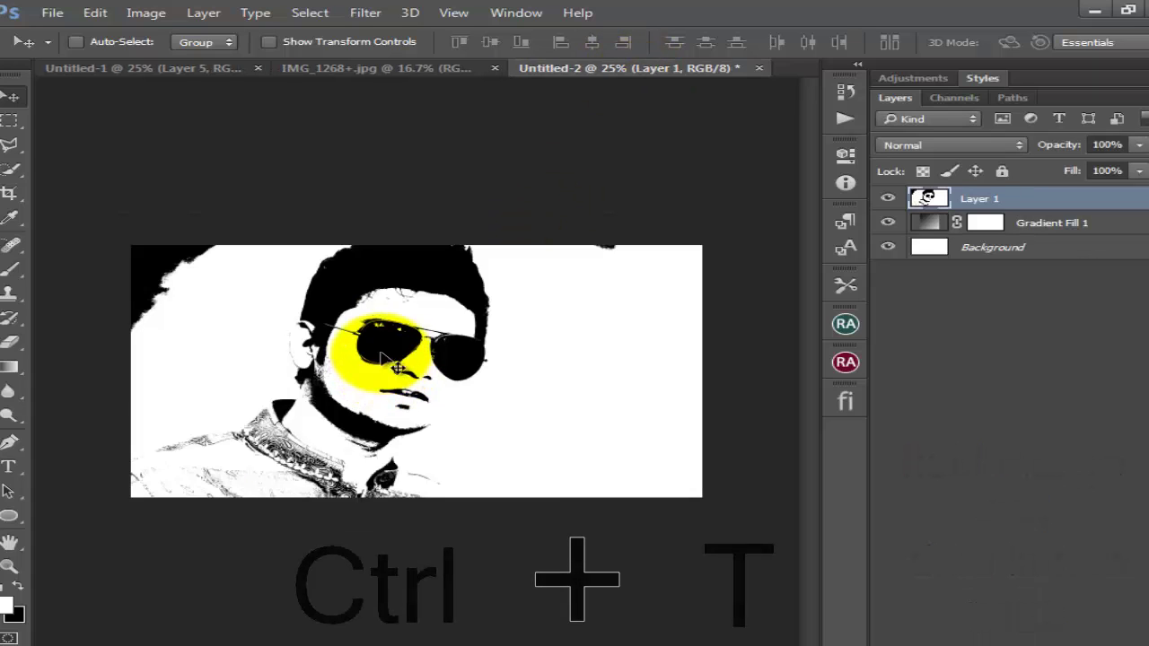
pyautogui.moveTo(685, 616); pyautogui.dragTo(238, 360)
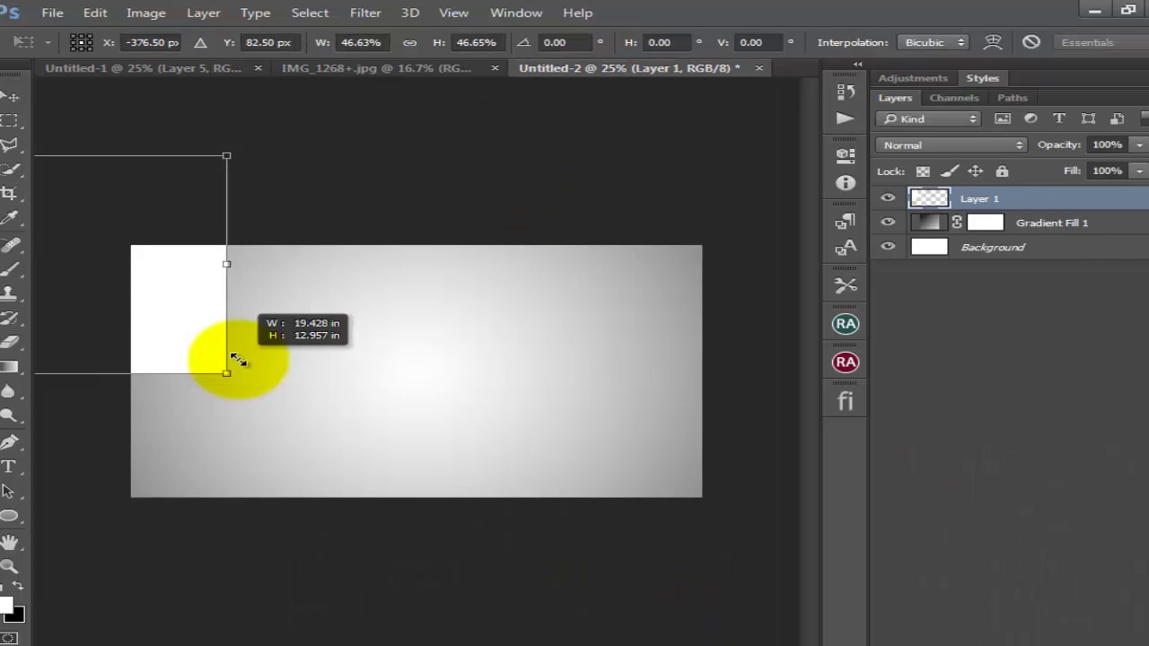
pyautogui.moveTo(101, 287); pyautogui.dragTo(505, 395)
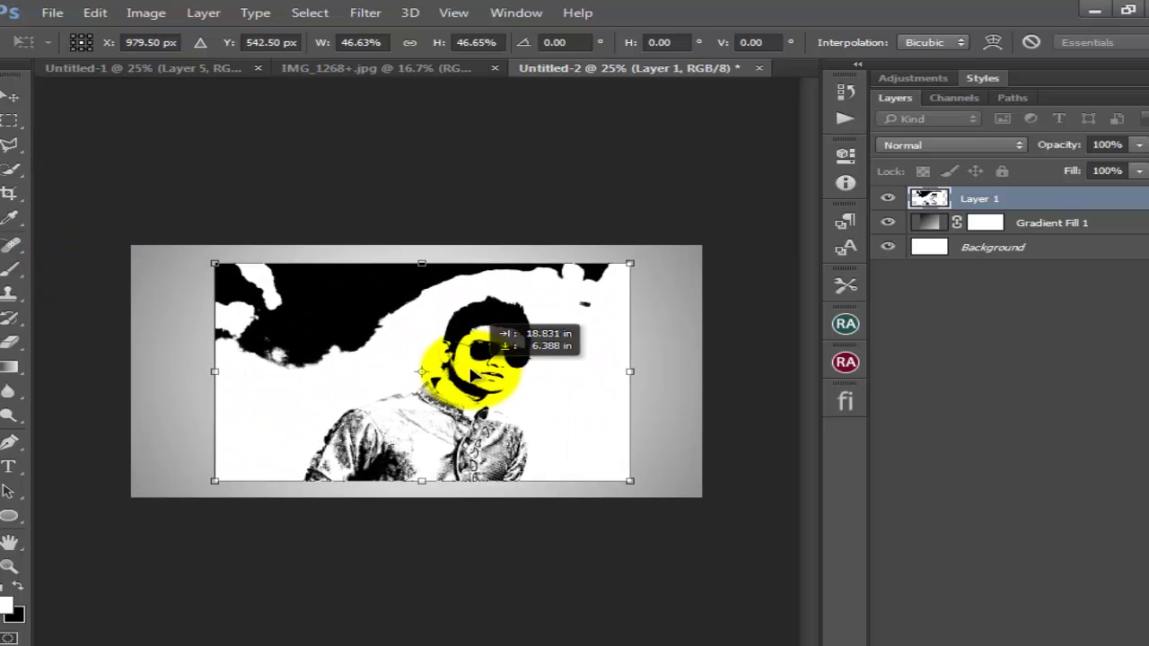
pyautogui.moveTo(625, 483); pyautogui.dragTo(561, 460)
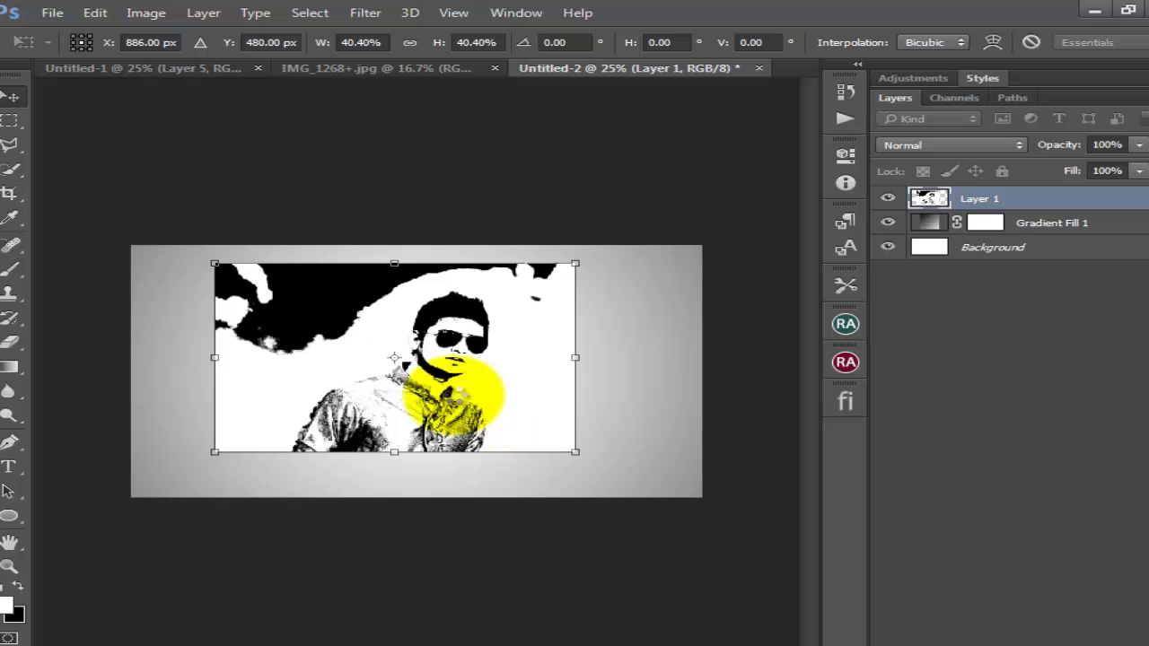
pyautogui.doubleClick(468, 408)
pyautogui.moveTo(449, 399); pyautogui.dragTo(454, 397)
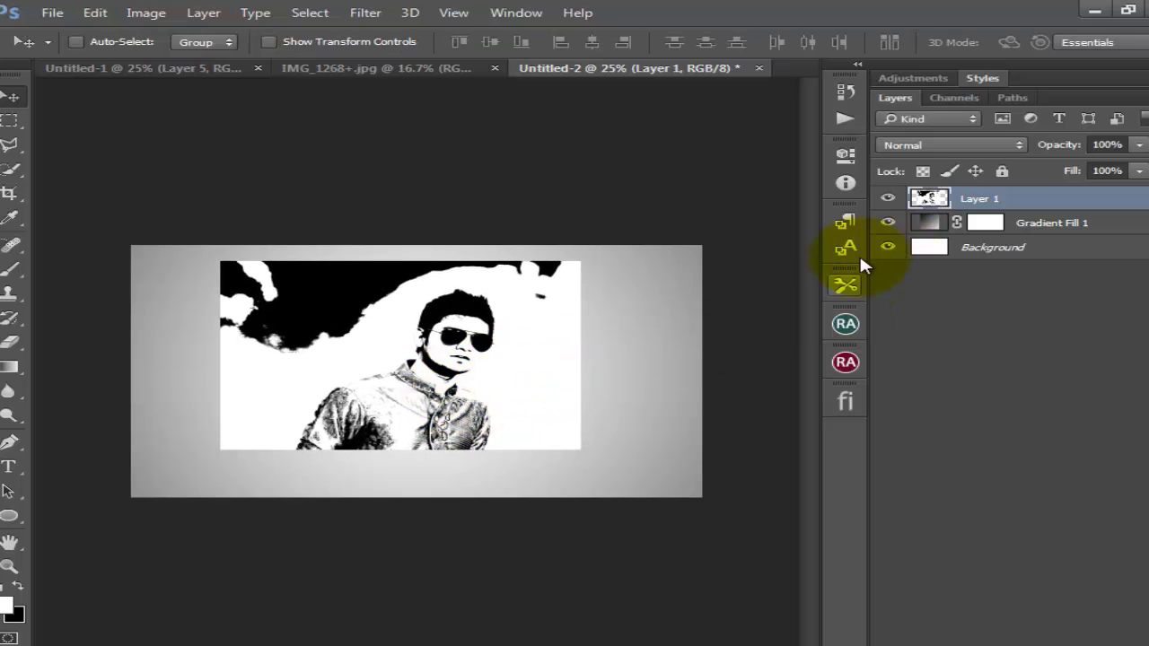
# Erase a bit of the portrait's top-left area and set Layer 1 to Multiply blending.
pyautogui.click(12, 341)
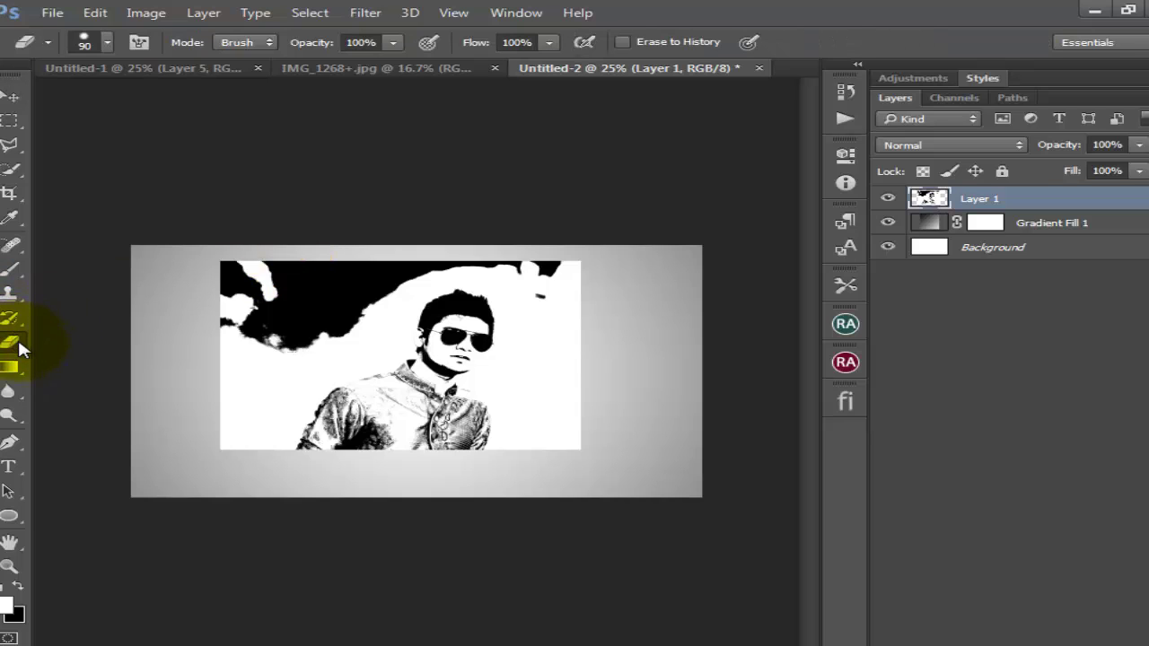
pyautogui.moveTo(224, 305); pyautogui.dragTo(255, 285)
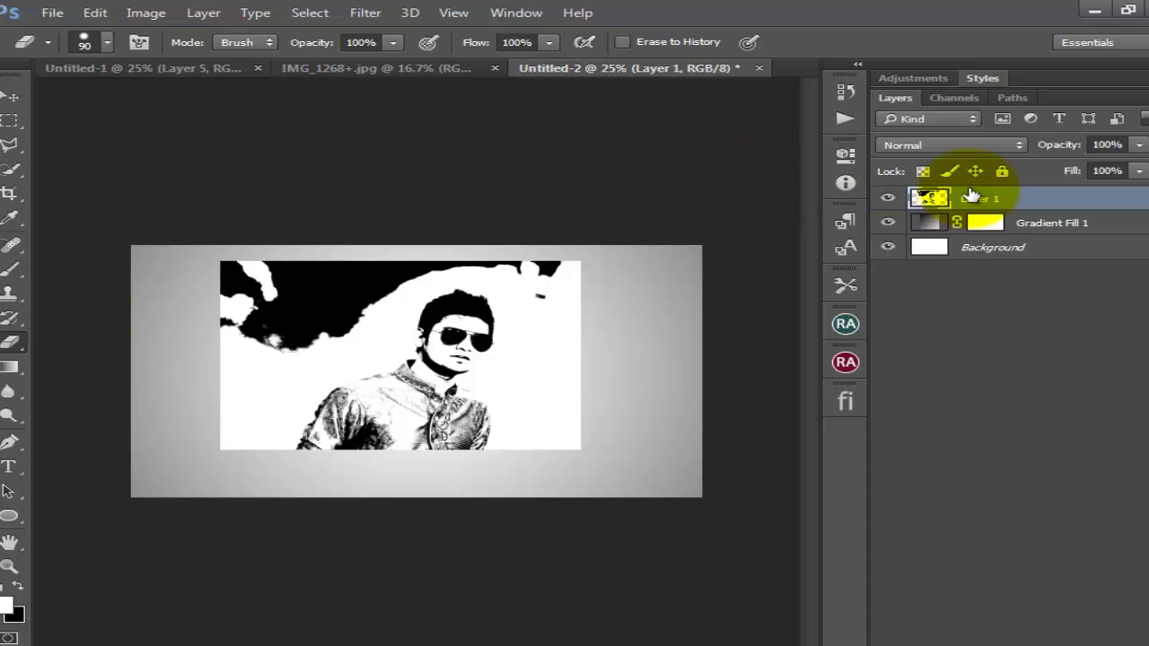
pyautogui.click(15, 99)
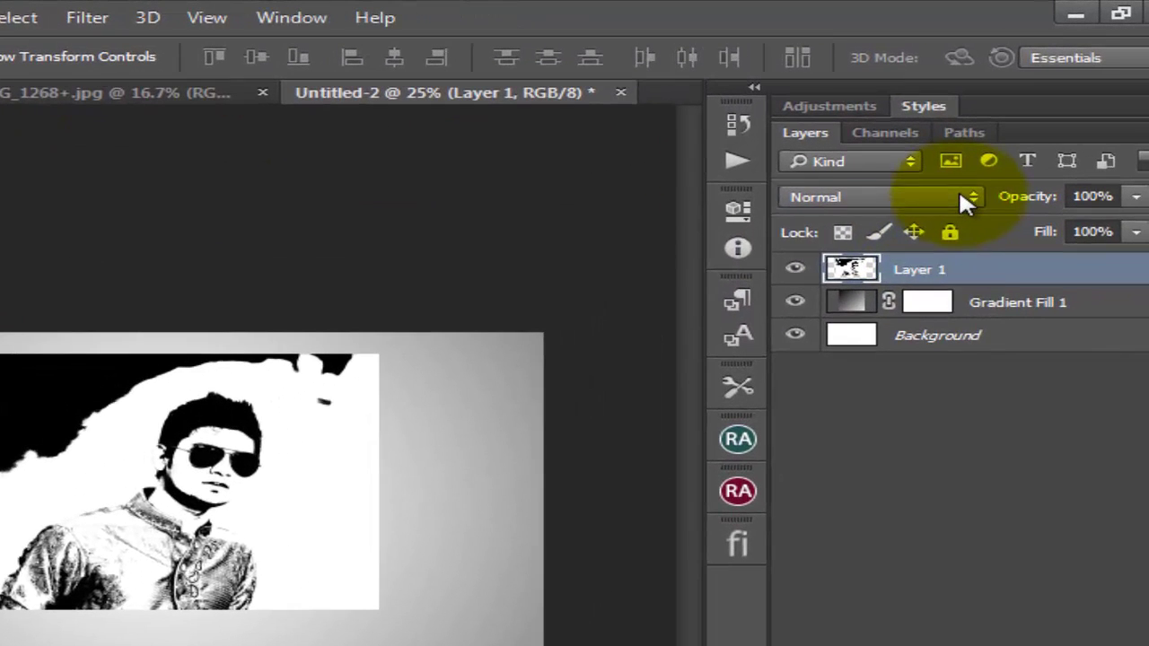
pyautogui.click(959, 191)
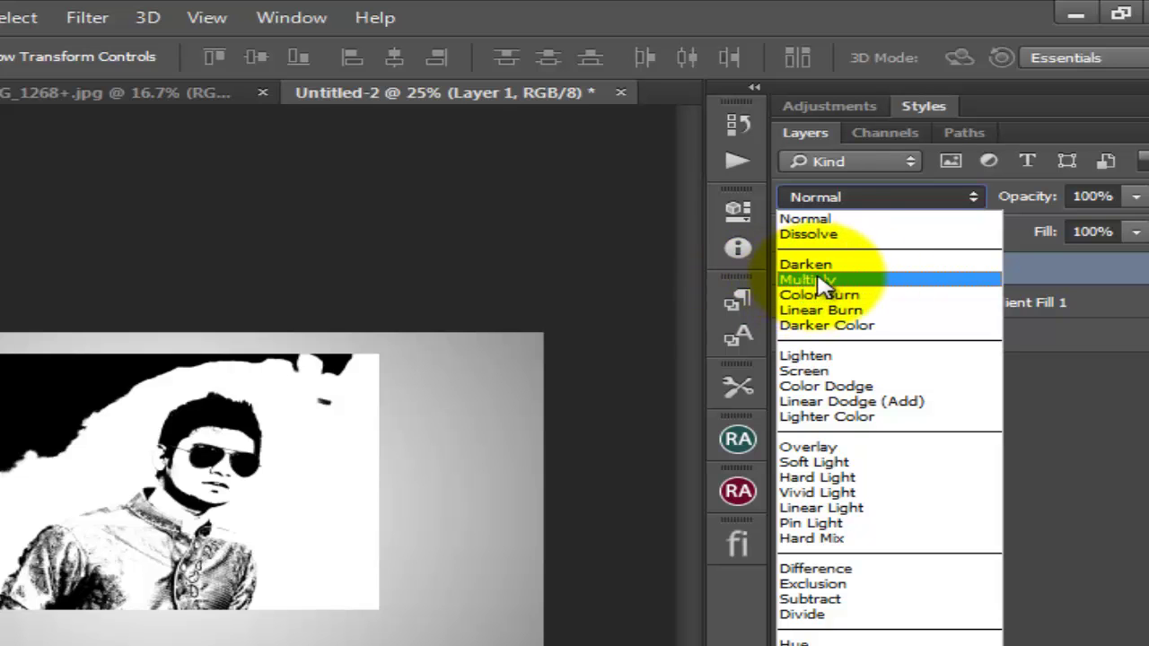
pyautogui.click(871, 279)
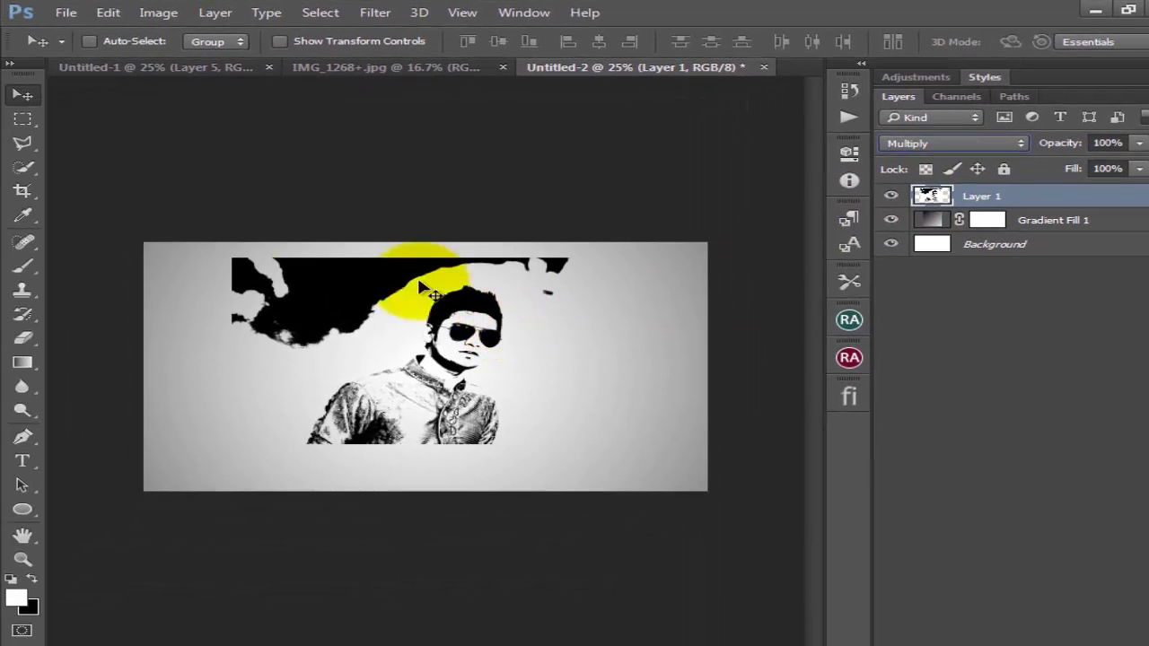
# Erase more of the top-left black edge, then shift the portrait slightly left.
pyautogui.click(24, 340)
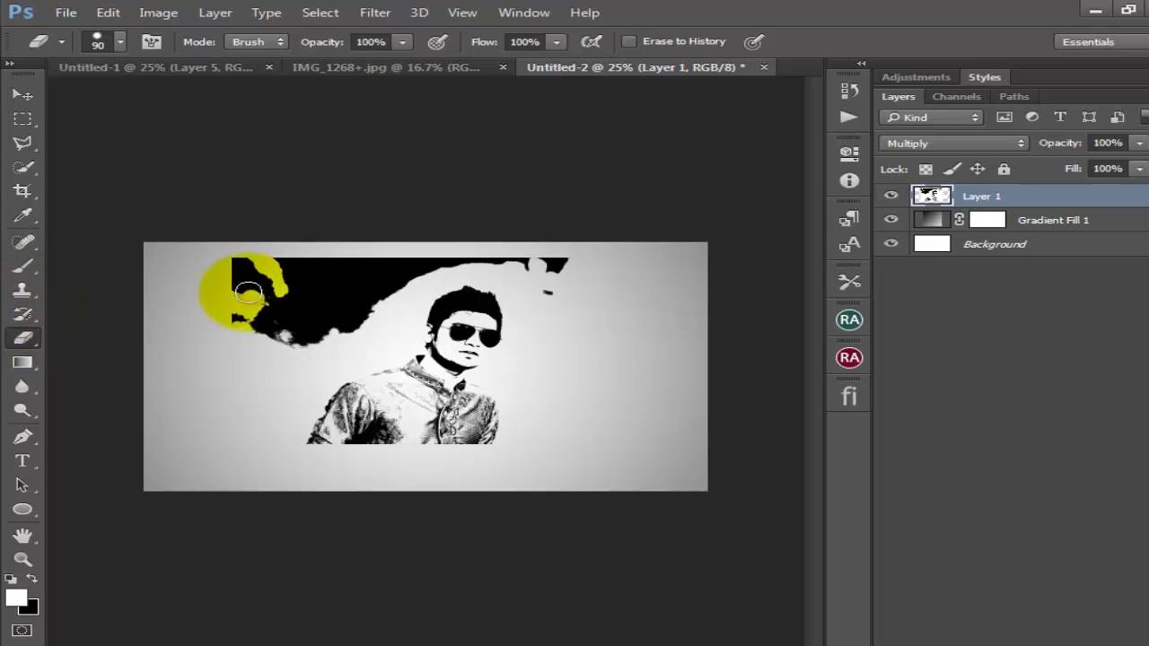
pyautogui.moveTo(248, 292)
pyautogui.mouseDown()
pyautogui.moveTo(188, 302)
pyautogui.moveTo(273, 295)
pyautogui.moveTo(226, 320)
pyautogui.moveTo(379, 240)
pyautogui.moveTo(545, 256)
pyautogui.mouseUp()
pyautogui.press(']')
pyautogui.press(']')
pyautogui.press(']')
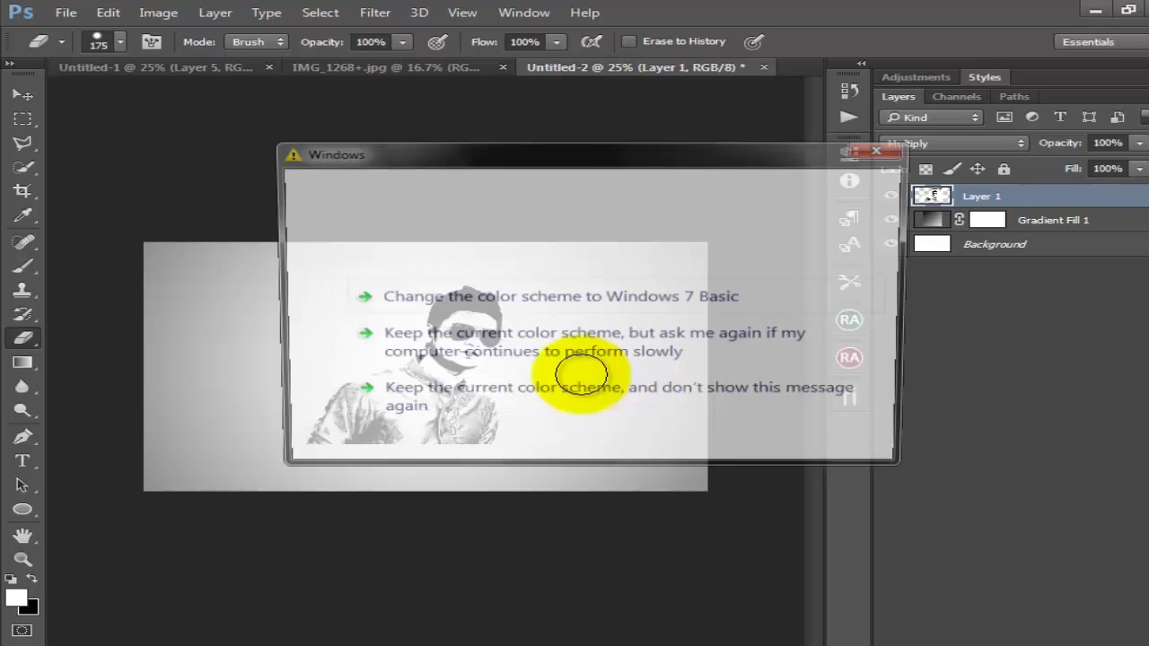
pyautogui.click(385, 392)
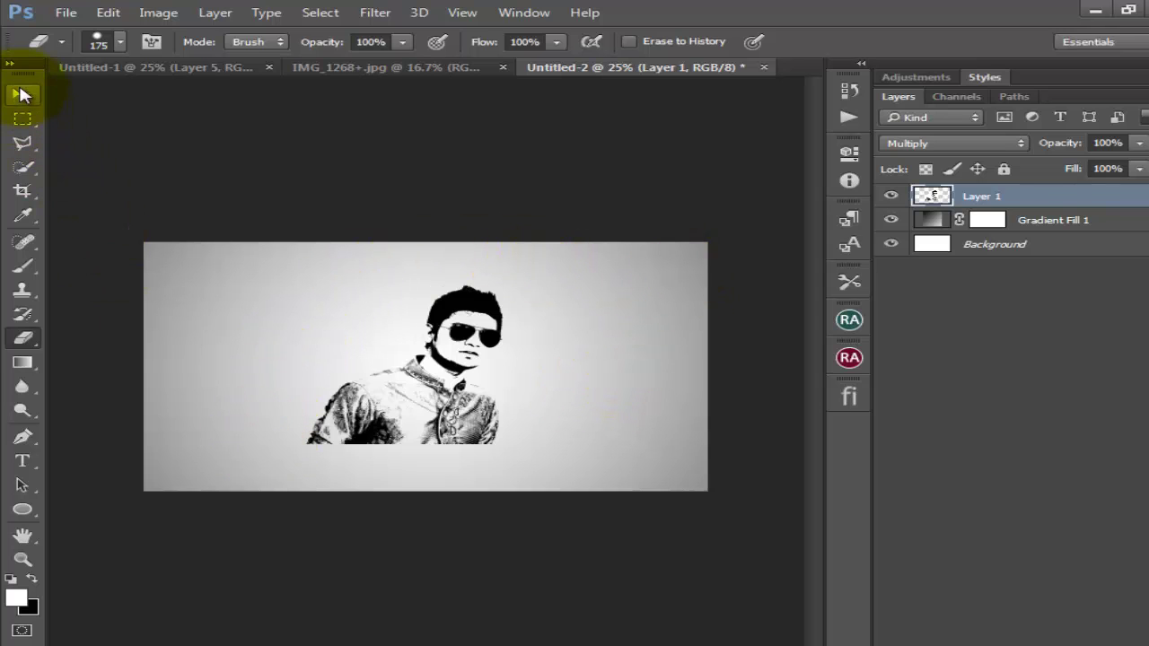
pyautogui.click(23, 94)
pyautogui.moveTo(574, 396)
pyautogui.mouseDown()
pyautogui.moveTo(442, 405)
pyautogui.moveTo(440, 379)
pyautogui.mouseUp()
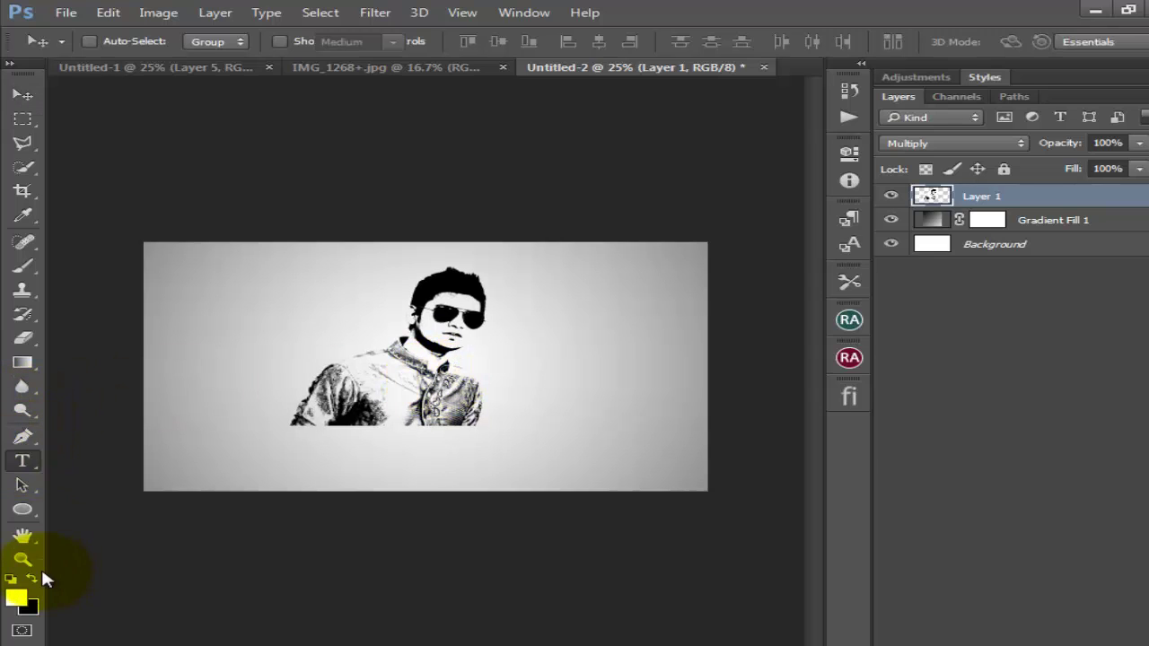
# Add the word CREATIVE as bold black text on the canvas.
pyautogui.click(11, 579)
pyautogui.write('CREATIV')
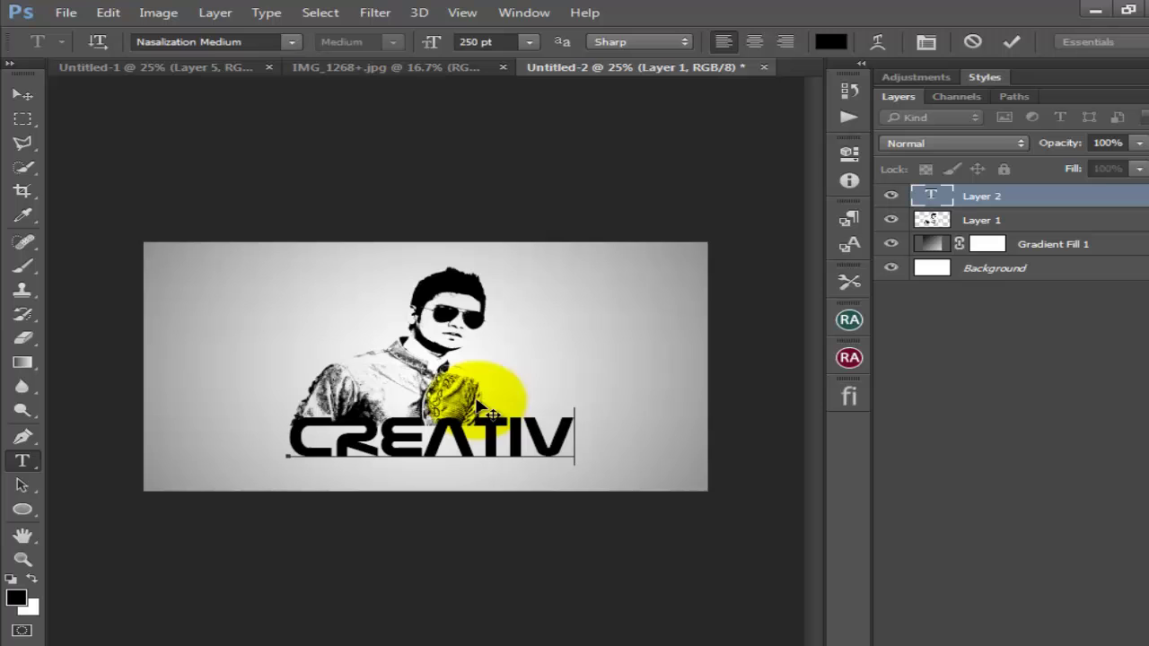
pyautogui.write('E')
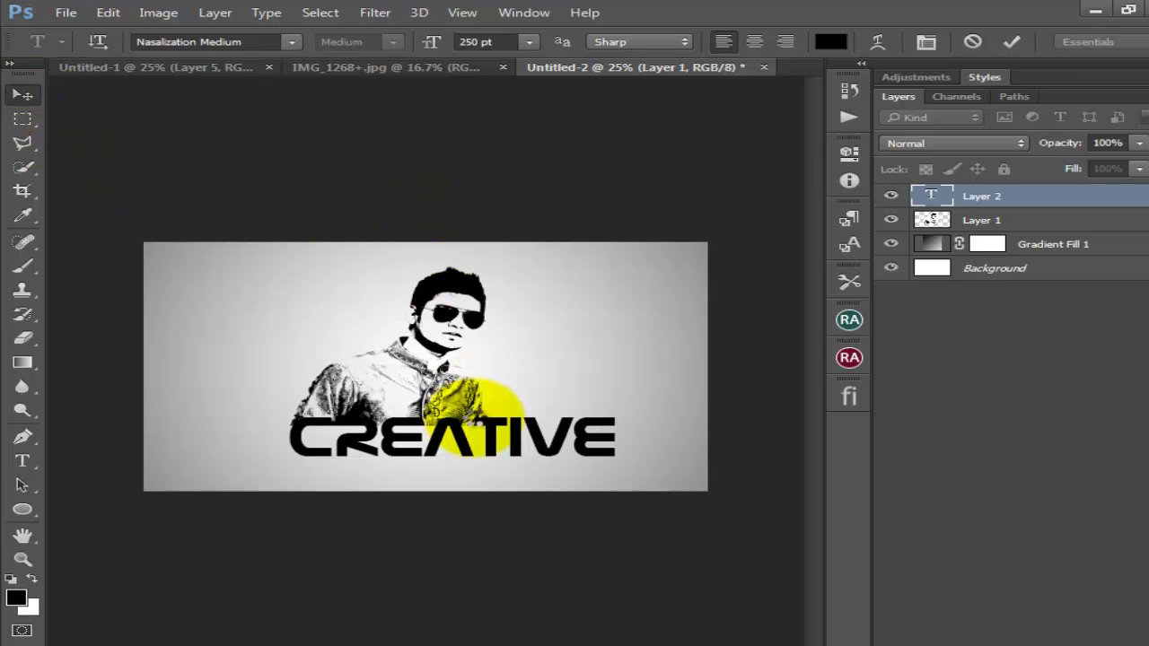
pyautogui.hotkey('ctrl', 'Return')
pyautogui.press('v')
pyautogui.rightClick(513, 456)
pyautogui.press('Escape')
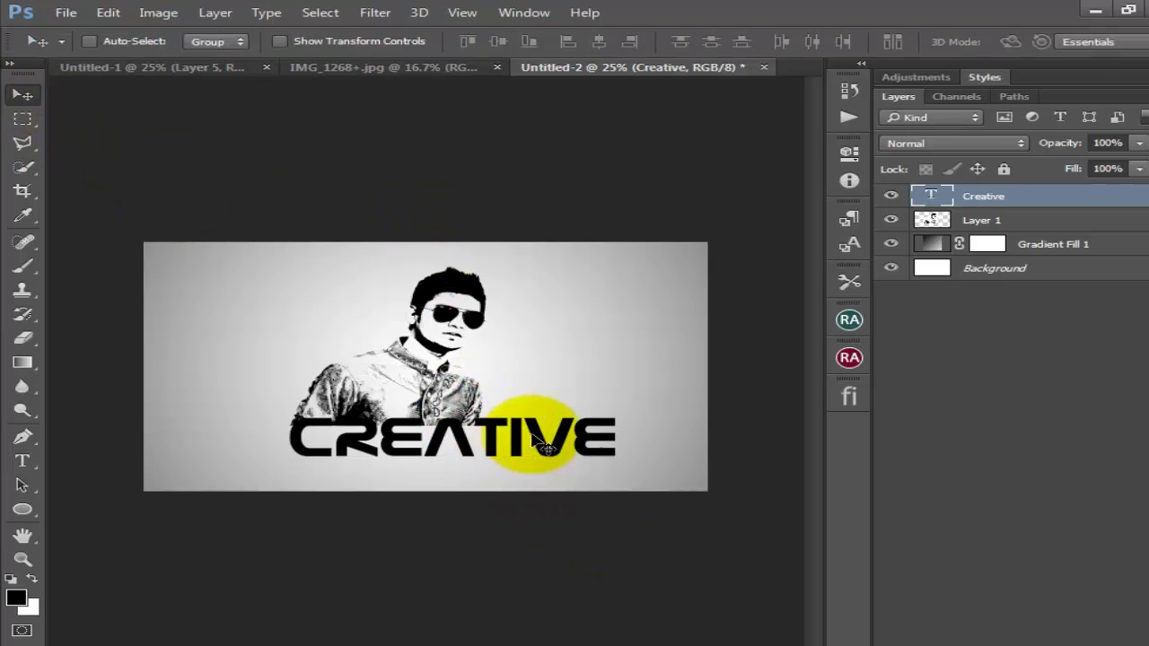
# Scale CREATIVE down beneath the portrait and add an empty Layer 2 above it.
pyautogui.hotkey('ctrl', 't')
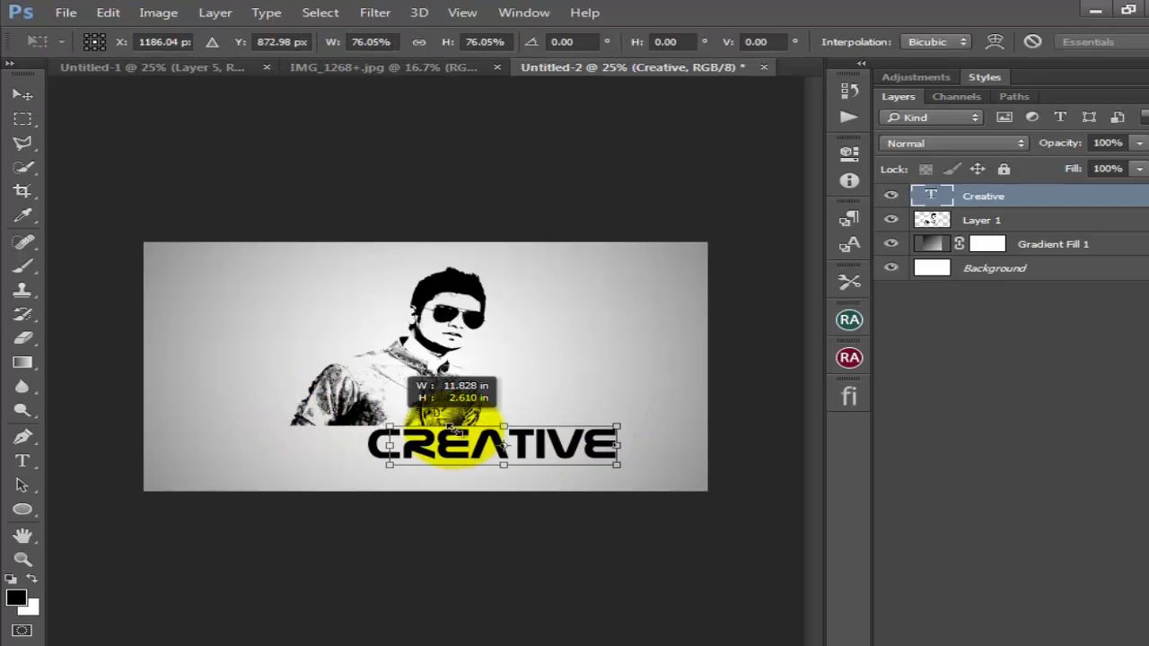
pyautogui.moveTo(285, 404)
pyautogui.mouseDown()
pyautogui.moveTo(354, 428)
pyautogui.moveTo(363, 452)
pyautogui.moveTo(346, 447)
pyautogui.moveTo(386, 452)
pyautogui.mouseUp()
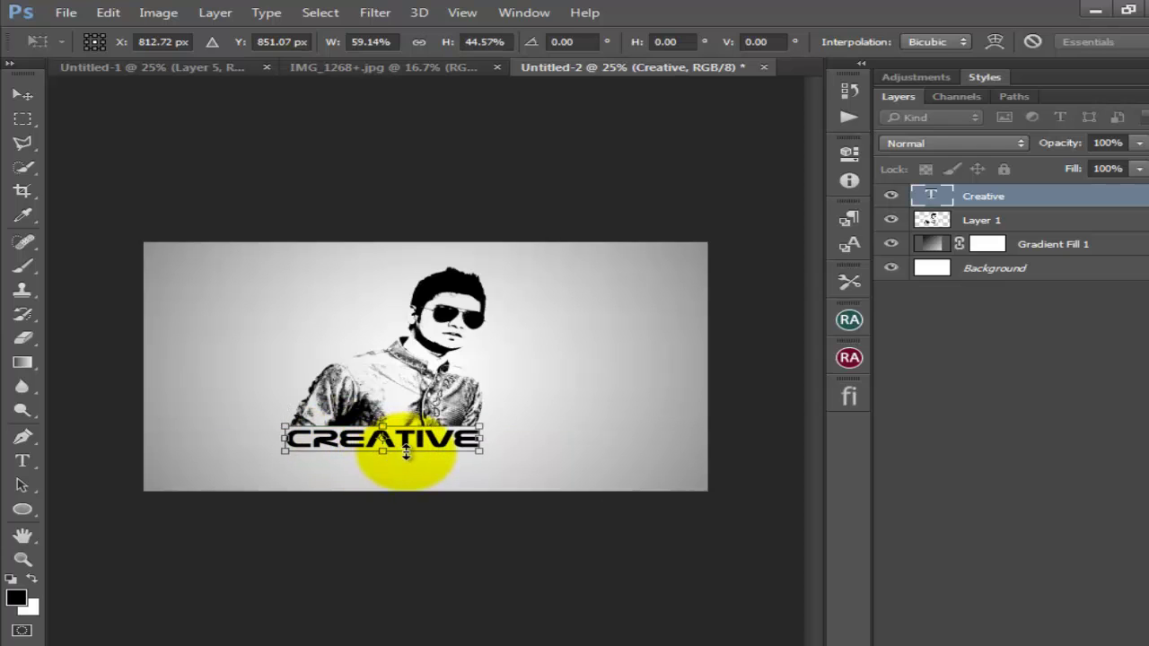
pyautogui.press('Return')
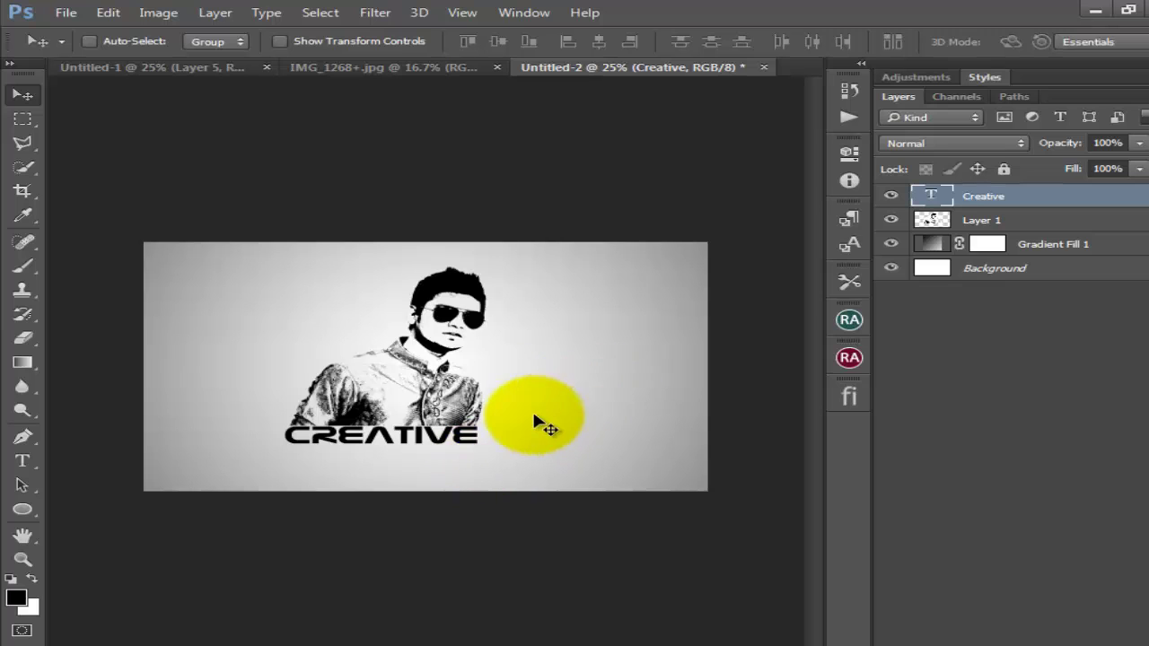
pyautogui.click(1004, 220)
pyautogui.click(1005, 199)
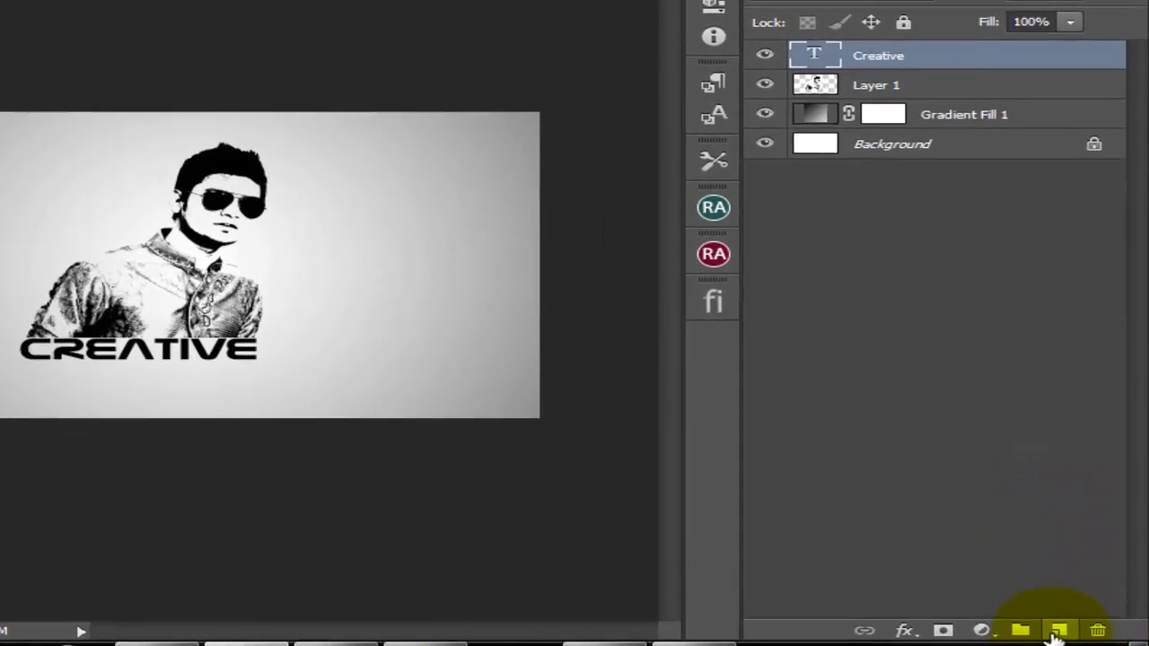
pyautogui.click(1082, 635)
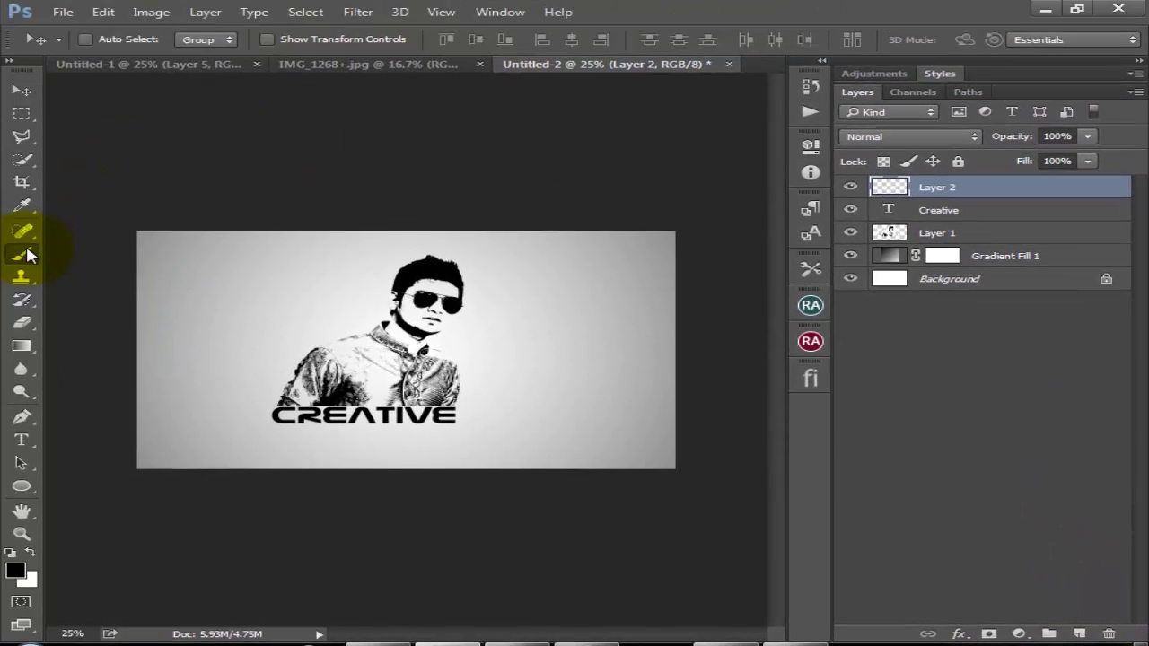
pyautogui.click(27, 256)
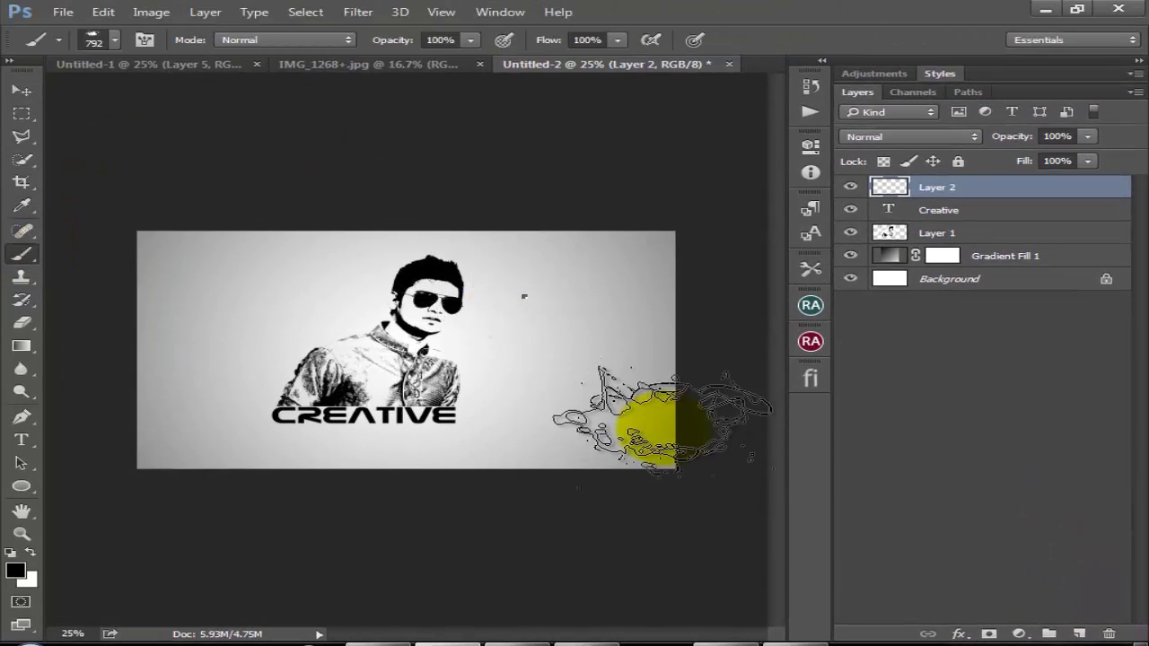
# Stamp a 1000 px black splatter (preset 900) around the chest and text on Layer 2.
pyautogui.rightClick(540, 412)
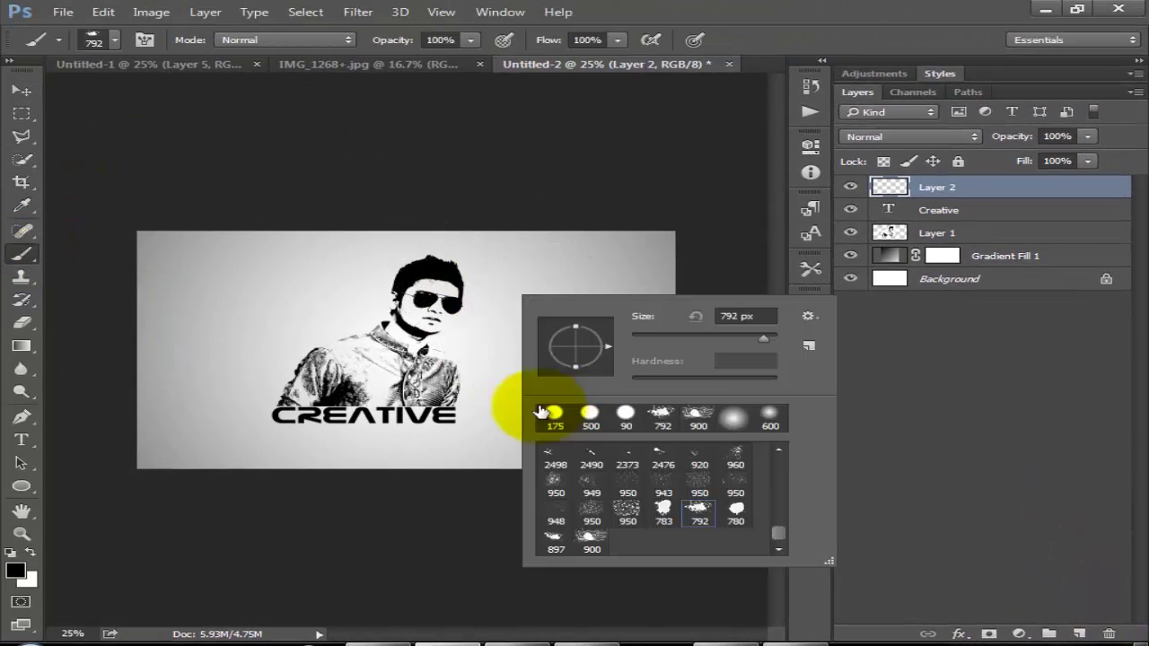
pyautogui.click(593, 541)
pyautogui.click(521, 171)
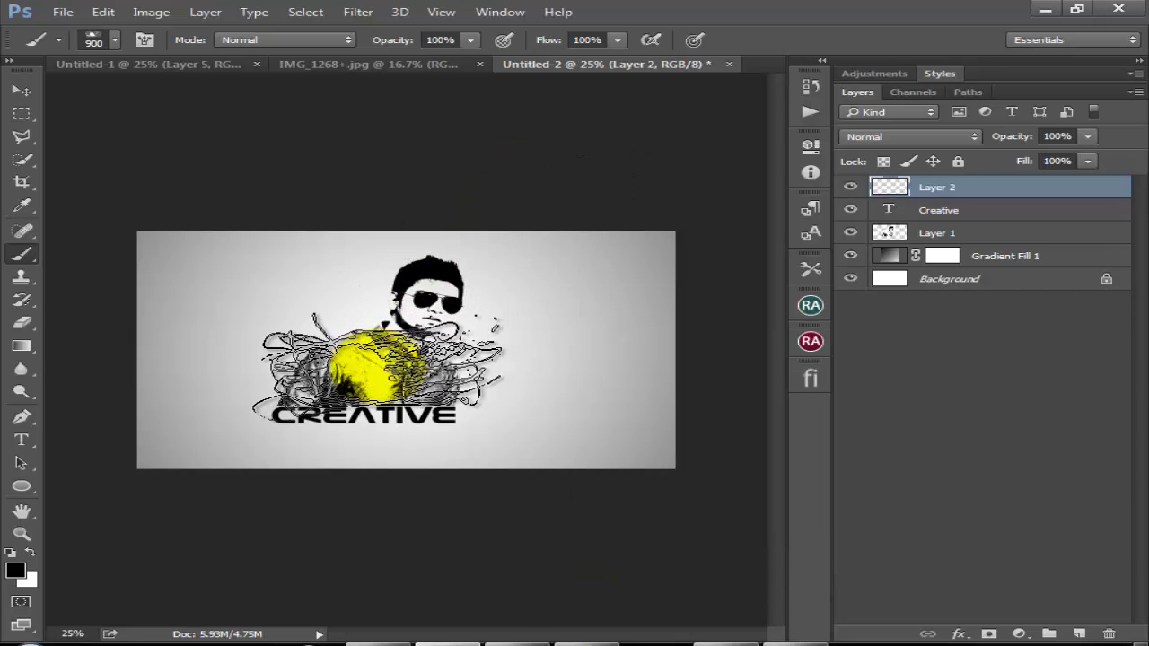
pyautogui.press(']')
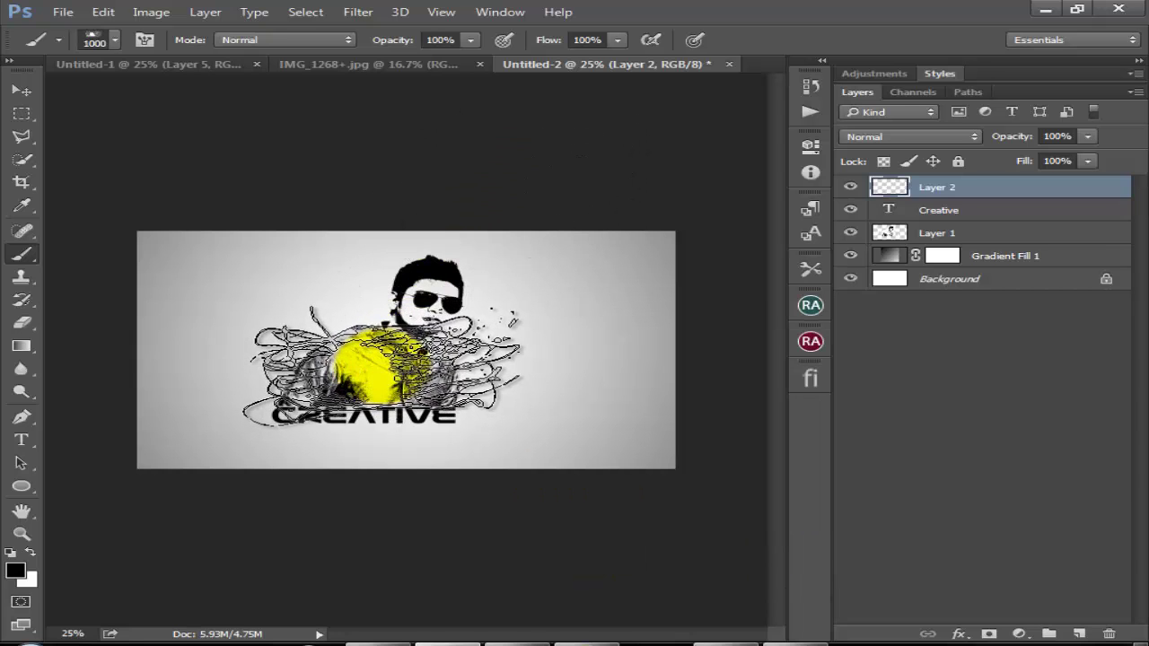
pyautogui.click(380, 374)
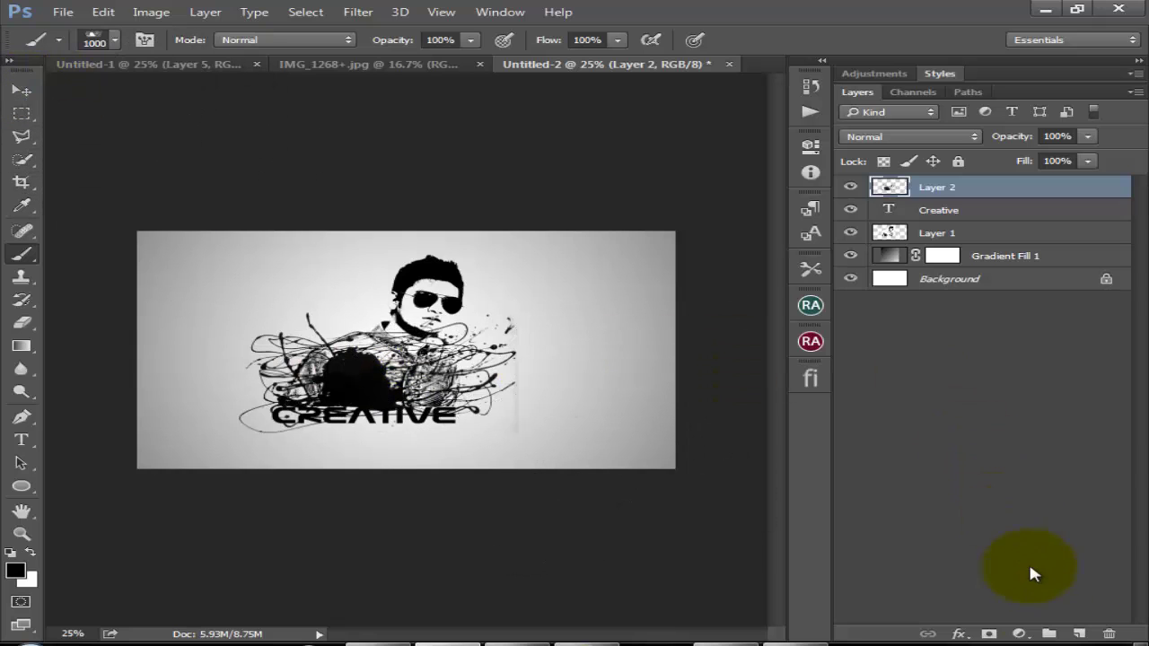
# On a new Layer 3, stamp two splatters with preset 792 around the face.
pyautogui.click(1079, 634)
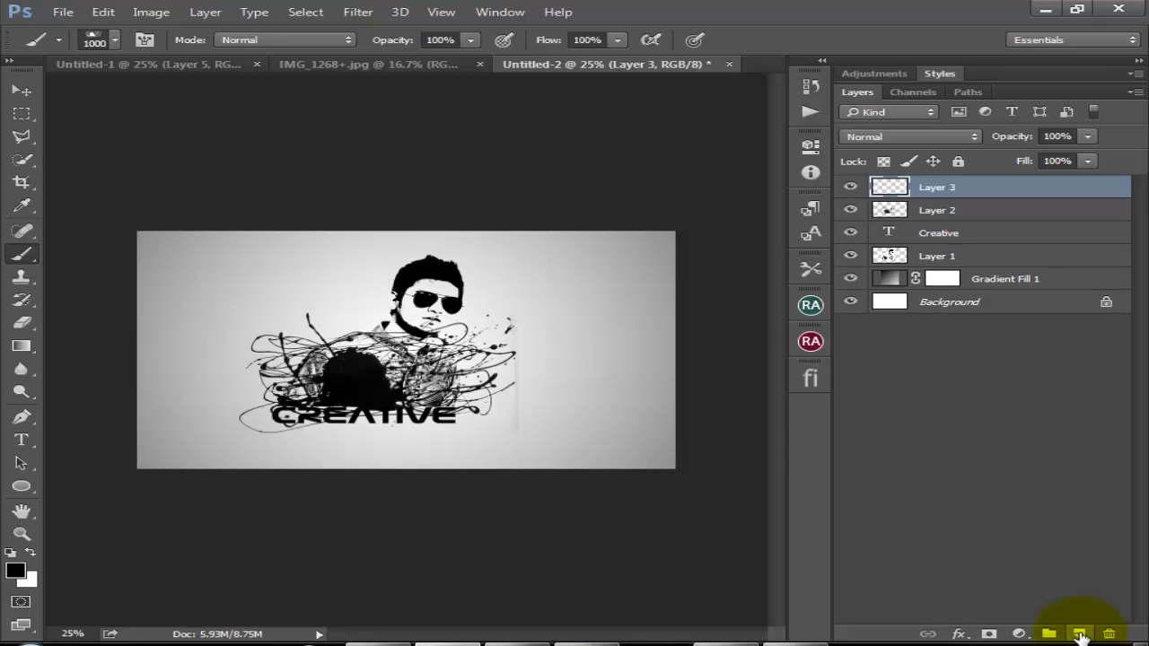
pyautogui.rightClick(462, 507)
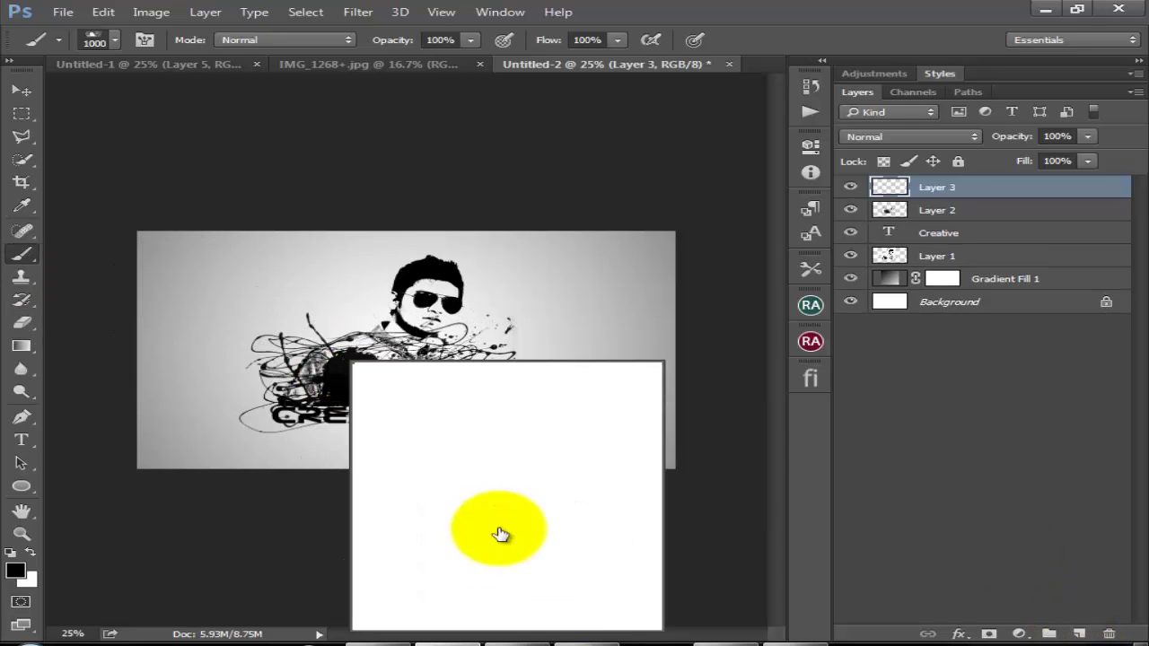
pyautogui.click(560, 480)
pyautogui.click(431, 287)
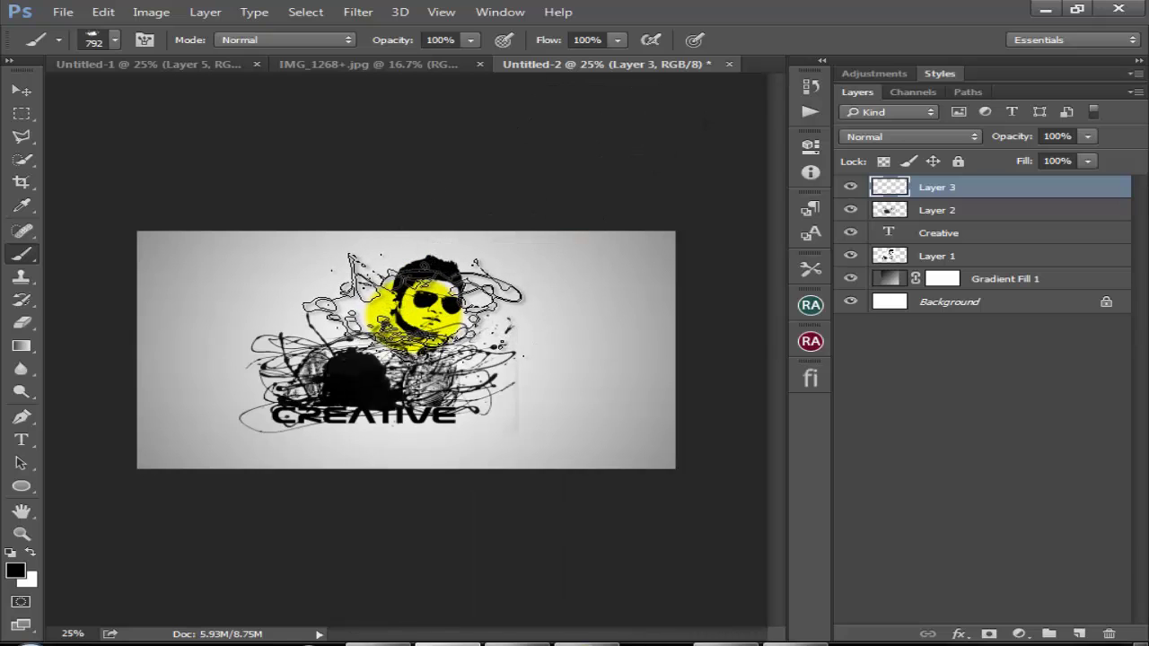
pyautogui.click(412, 307)
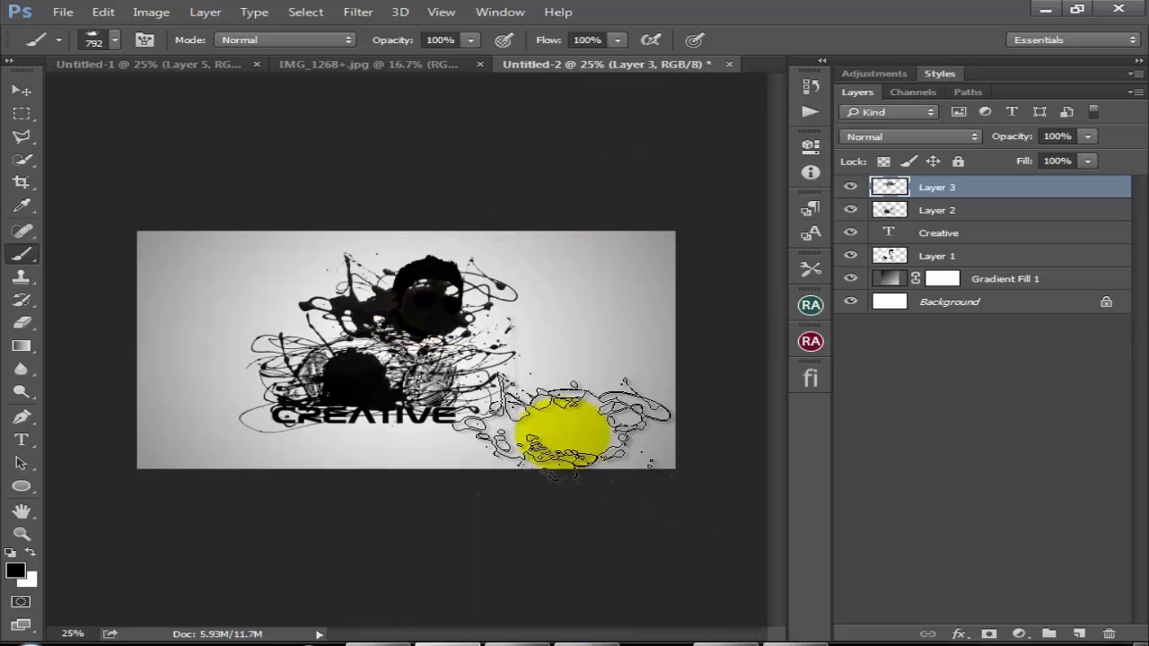
pyautogui.click(21, 90)
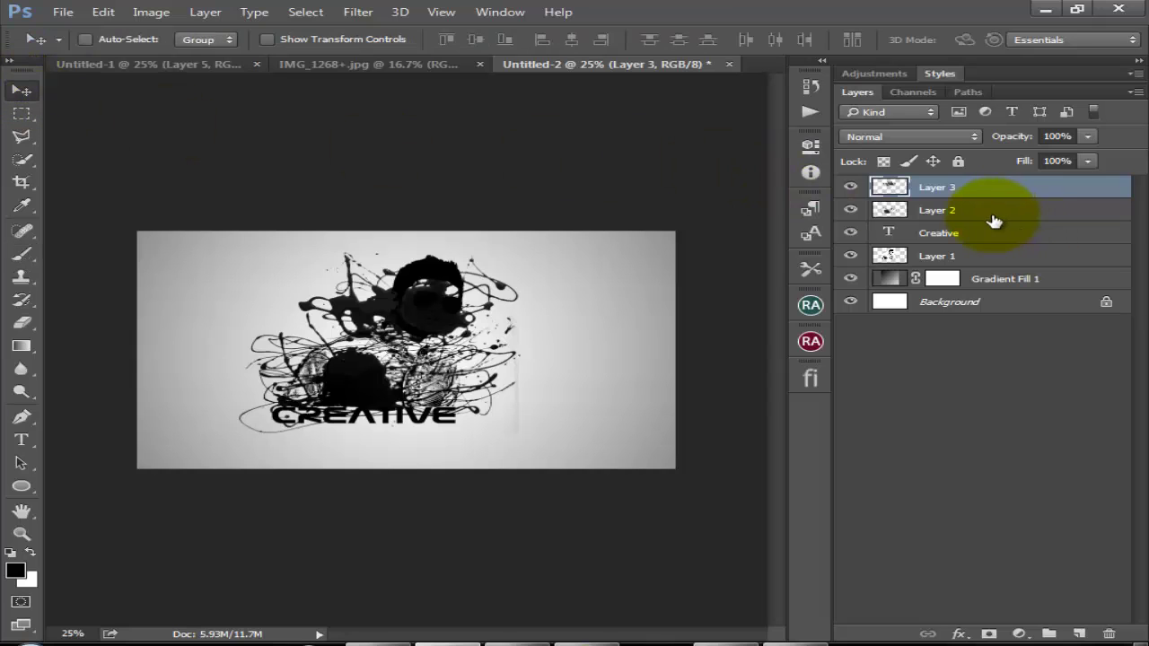
# Move Layer 2 and Layer 3 below the portrait's Layer 1 in the layer stack.
pyautogui.moveTo(994, 222); pyautogui.dragTo(975, 267)
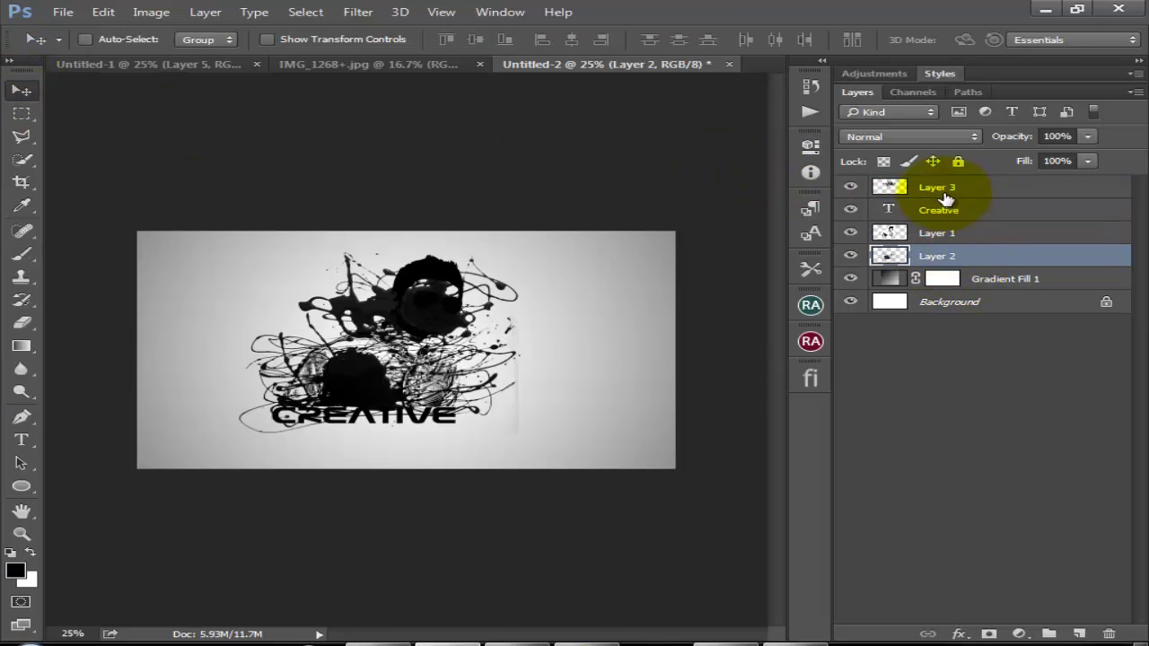
pyautogui.moveTo(946, 197); pyautogui.dragTo(946, 258)
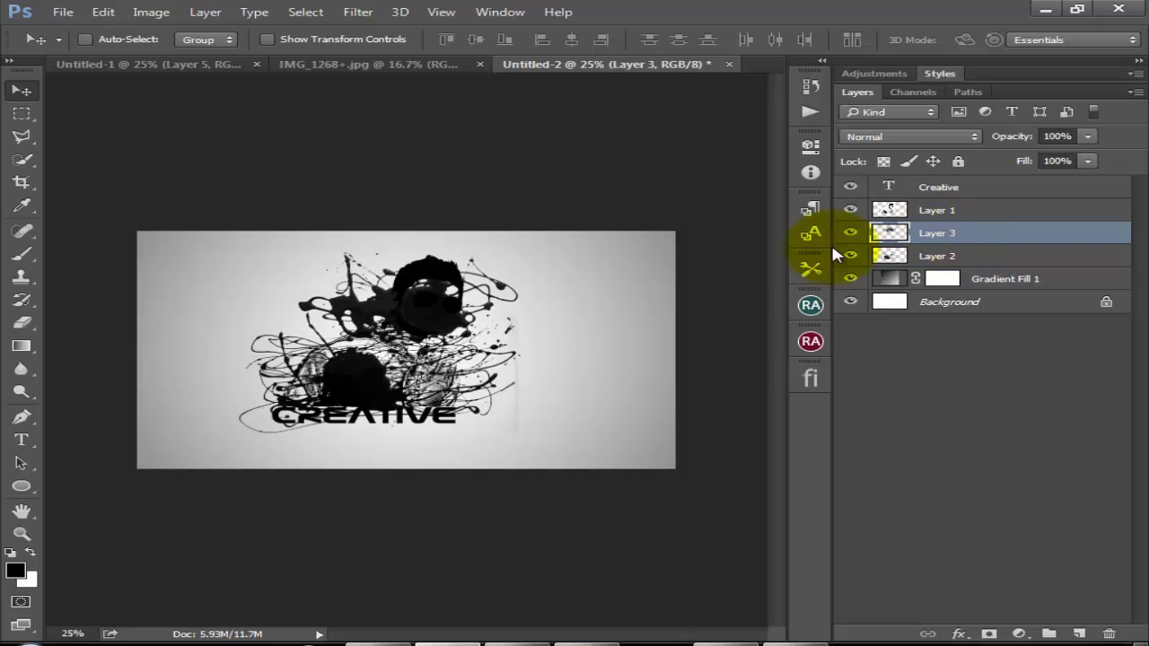
pyautogui.click(22, 325)
pyautogui.hotkey('ctrl', '+')
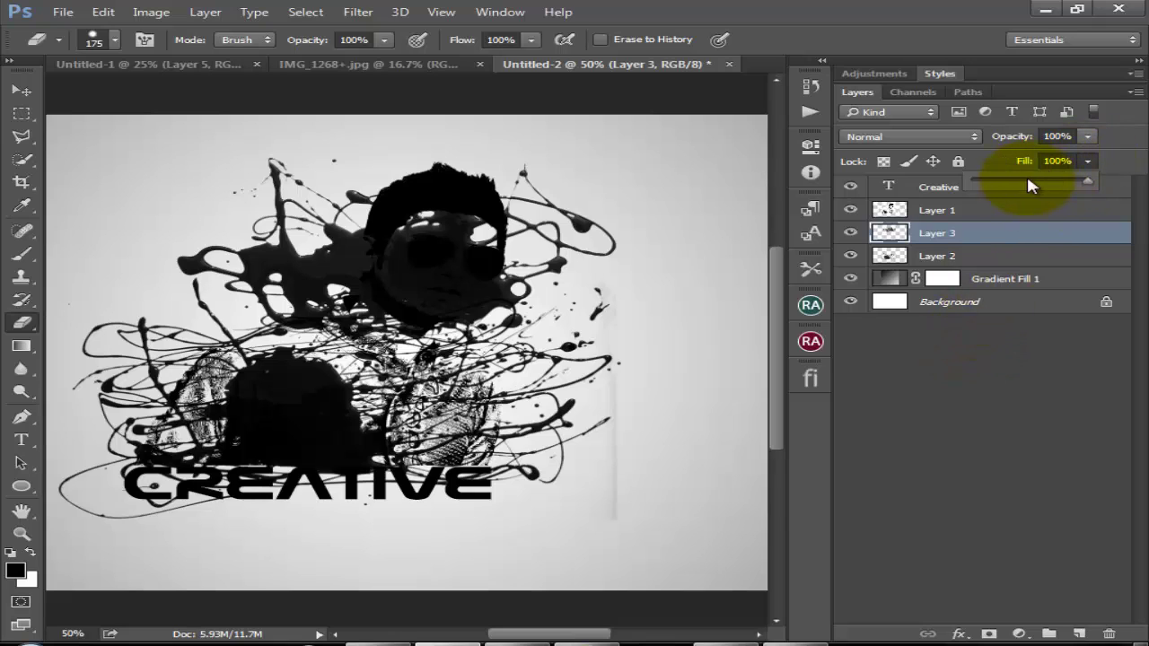
# Lower Layer 3's fill and erase its splatter off the glasses and face.
pyautogui.moveTo(1027, 178); pyautogui.dragTo(1017, 182)
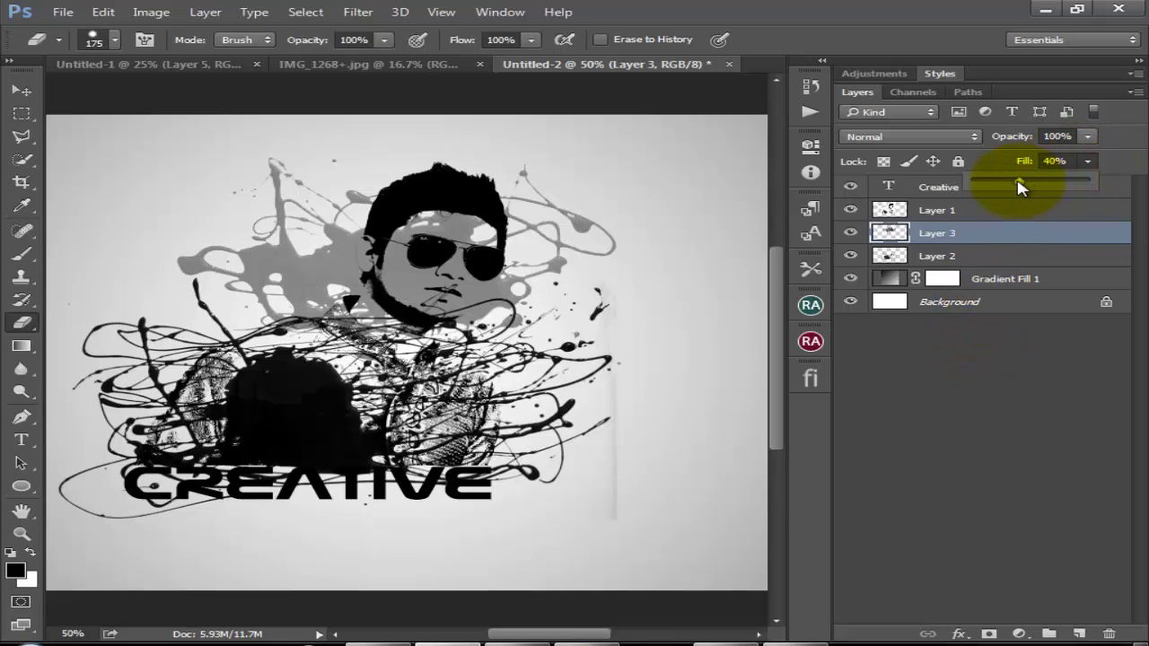
pyautogui.click(435, 238)
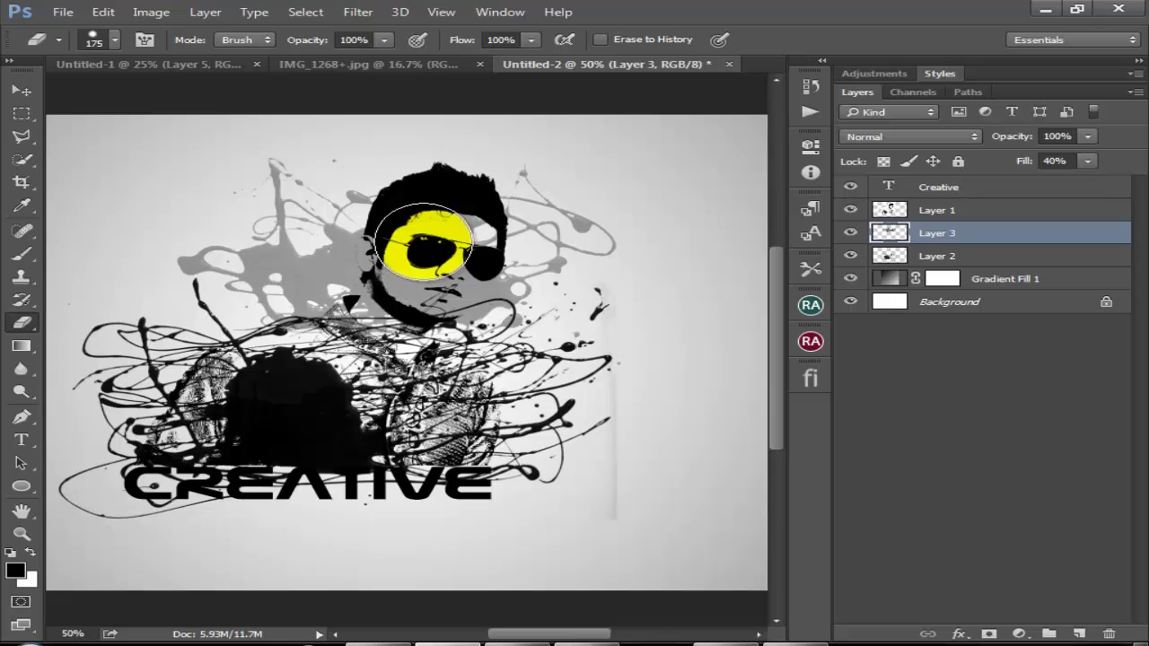
pyautogui.moveTo(424, 241)
pyautogui.mouseDown()
pyautogui.moveTo(435, 255)
pyautogui.moveTo(386, 253)
pyautogui.mouseUp()
pyautogui.press('[')
pyautogui.press('[')
pyautogui.press('[')
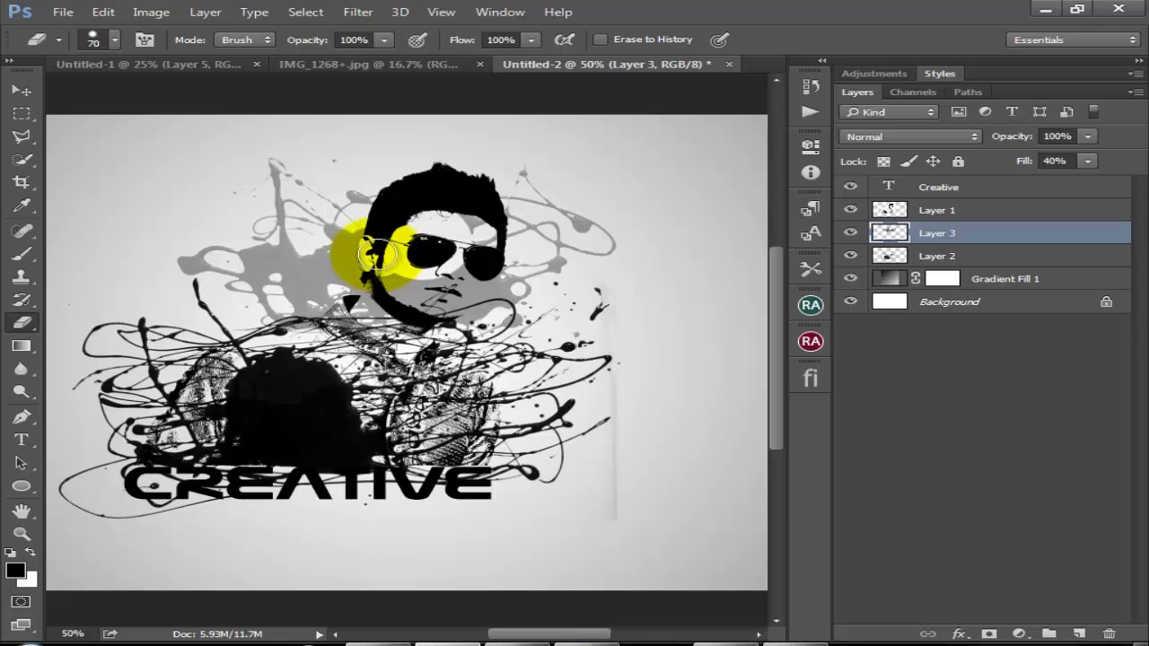
pyautogui.moveTo(380, 260)
pyautogui.mouseDown()
pyautogui.moveTo(479, 253)
pyautogui.moveTo(305, 336)
pyautogui.moveTo(269, 328)
pyautogui.moveTo(199, 395)
pyautogui.moveTo(453, 256)
pyautogui.moveTo(431, 300)
pyautogui.mouseUp()
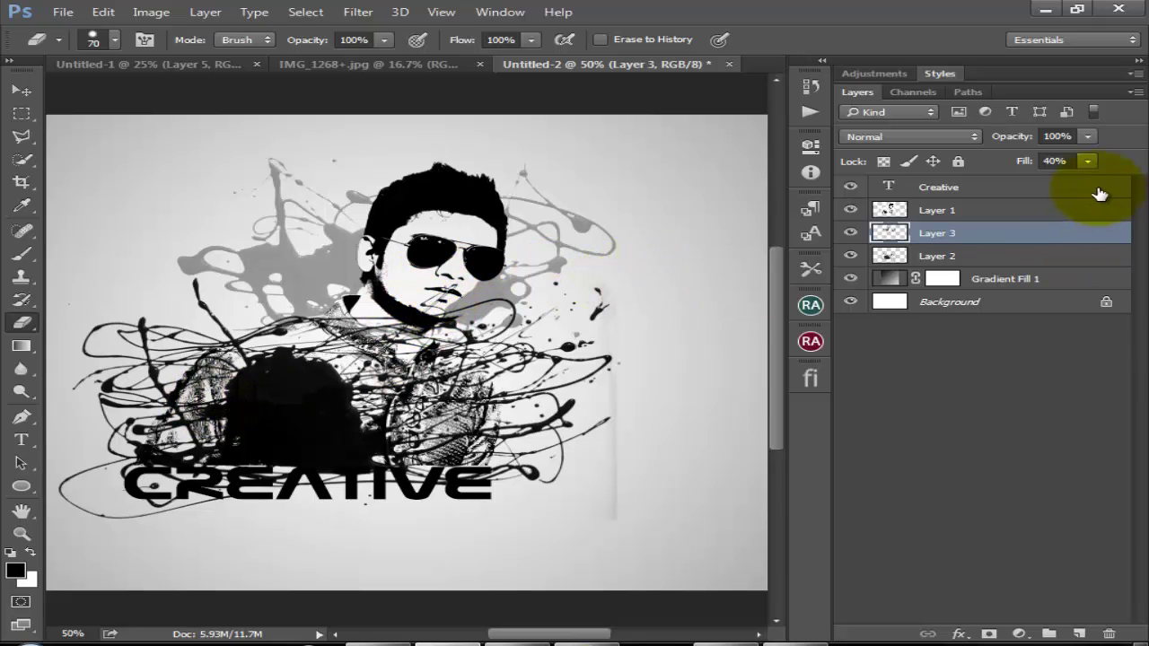
# Set Layer 3's fill to 47% for a soft grey splatter behind the head.
pyautogui.moveTo(1044, 182); pyautogui.dragTo(1041, 184)
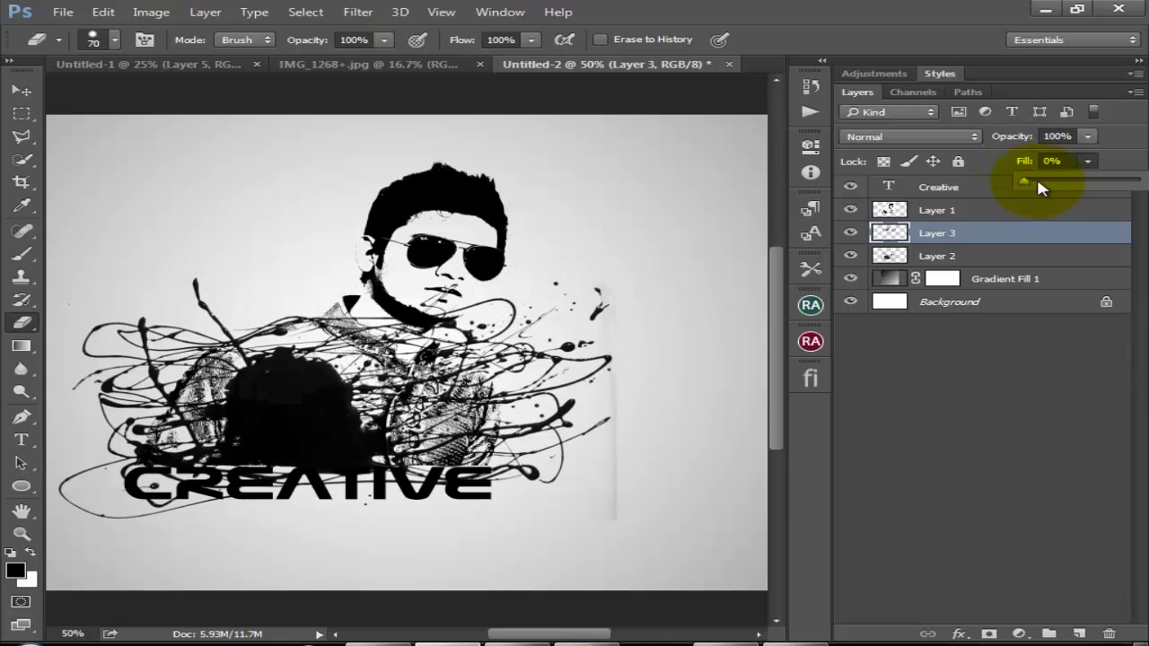
pyautogui.moveTo(1039, 175); pyautogui.dragTo(1076, 179)
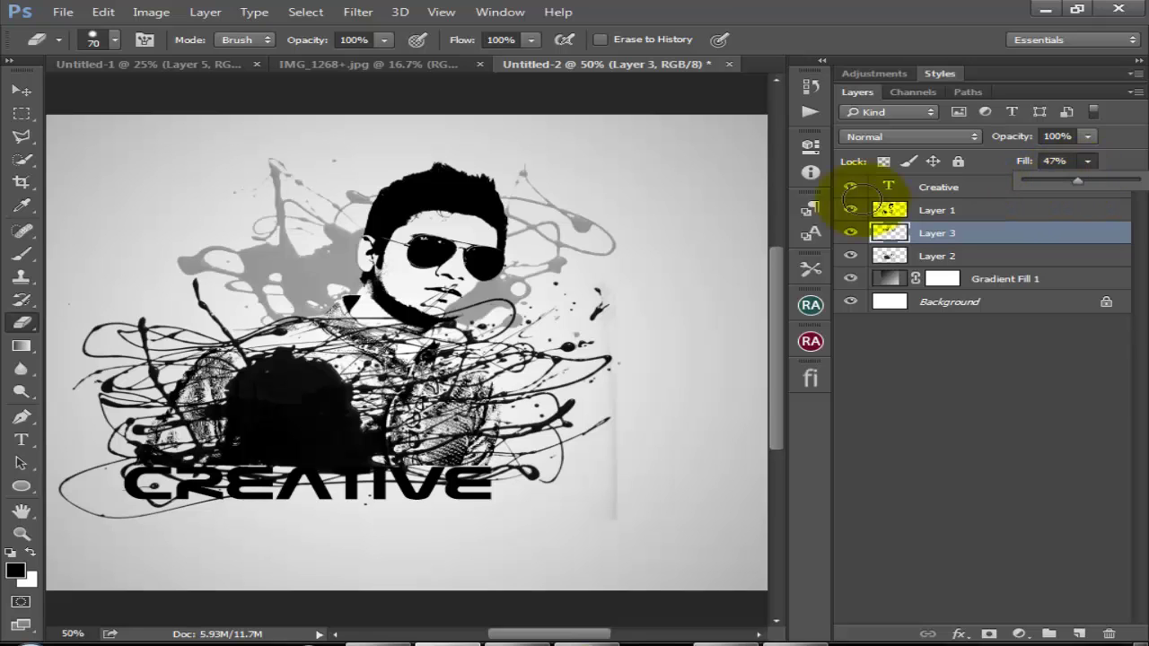
pyautogui.click(422, 304)
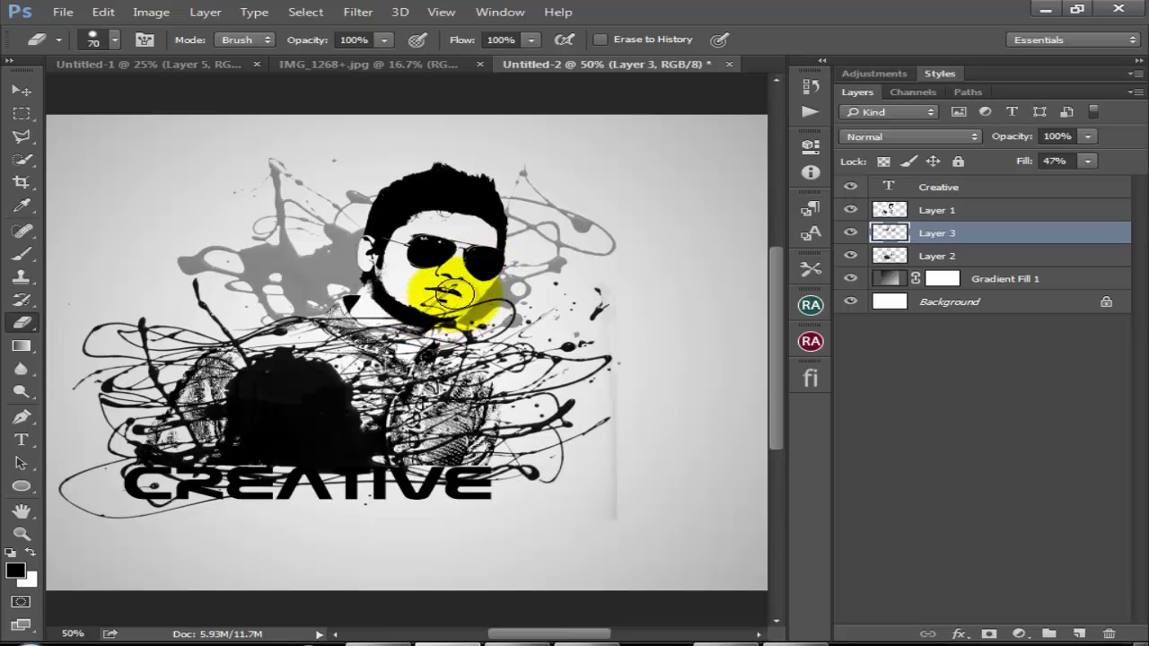
pyautogui.click(888, 256)
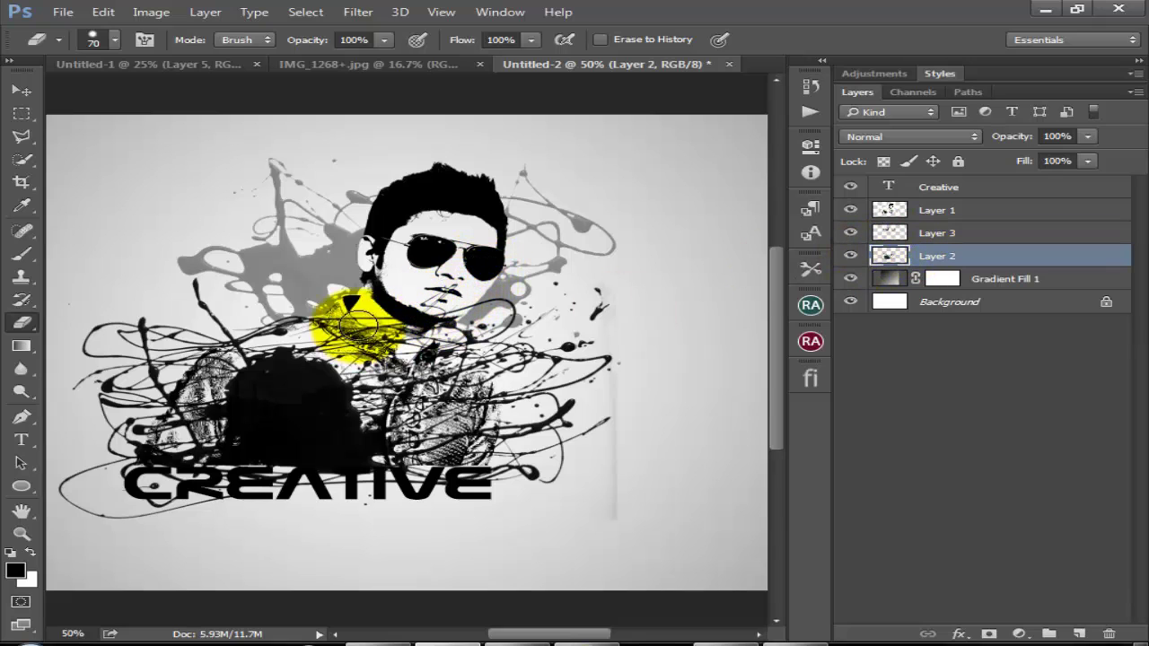
# Erase splatter off the chest and shoulder on Layer 2 and the collar on Layer 3.
pyautogui.moveTo(366, 366)
pyautogui.mouseDown()
pyautogui.moveTo(353, 341)
pyautogui.moveTo(295, 328)
pyautogui.moveTo(351, 403)
pyautogui.moveTo(351, 436)
pyautogui.moveTo(333, 443)
pyautogui.moveTo(296, 439)
pyautogui.moveTo(269, 411)
pyautogui.moveTo(256, 449)
pyautogui.moveTo(220, 399)
pyautogui.moveTo(262, 363)
pyautogui.moveTo(192, 397)
pyautogui.mouseUp()
pyautogui.scroll(1, 220, 376)
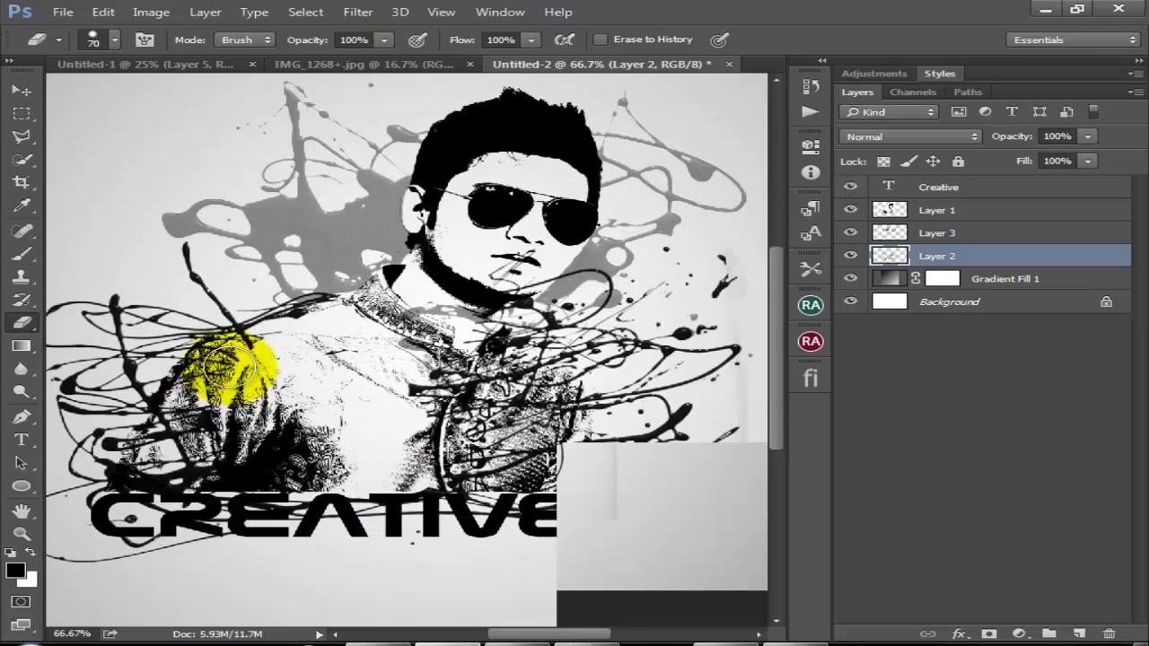
pyautogui.moveTo(255, 357)
pyautogui.mouseDown()
pyautogui.moveTo(190, 348)
pyautogui.moveTo(238, 352)
pyautogui.moveTo(315, 326)
pyautogui.moveTo(167, 410)
pyautogui.moveTo(166, 446)
pyautogui.moveTo(167, 386)
pyautogui.moveTo(171, 413)
pyautogui.moveTo(278, 443)
pyautogui.moveTo(164, 410)
pyautogui.moveTo(116, 456)
pyautogui.moveTo(293, 462)
pyautogui.moveTo(480, 417)
pyautogui.moveTo(440, 377)
pyautogui.moveTo(507, 332)
pyautogui.moveTo(491, 271)
pyautogui.moveTo(520, 376)
pyautogui.moveTo(473, 260)
pyautogui.moveTo(410, 347)
pyautogui.moveTo(562, 408)
pyautogui.moveTo(551, 456)
pyautogui.moveTo(487, 470)
pyautogui.moveTo(547, 389)
pyautogui.moveTo(550, 346)
pyautogui.moveTo(550, 386)
pyautogui.moveTo(519, 357)
pyautogui.mouseUp()
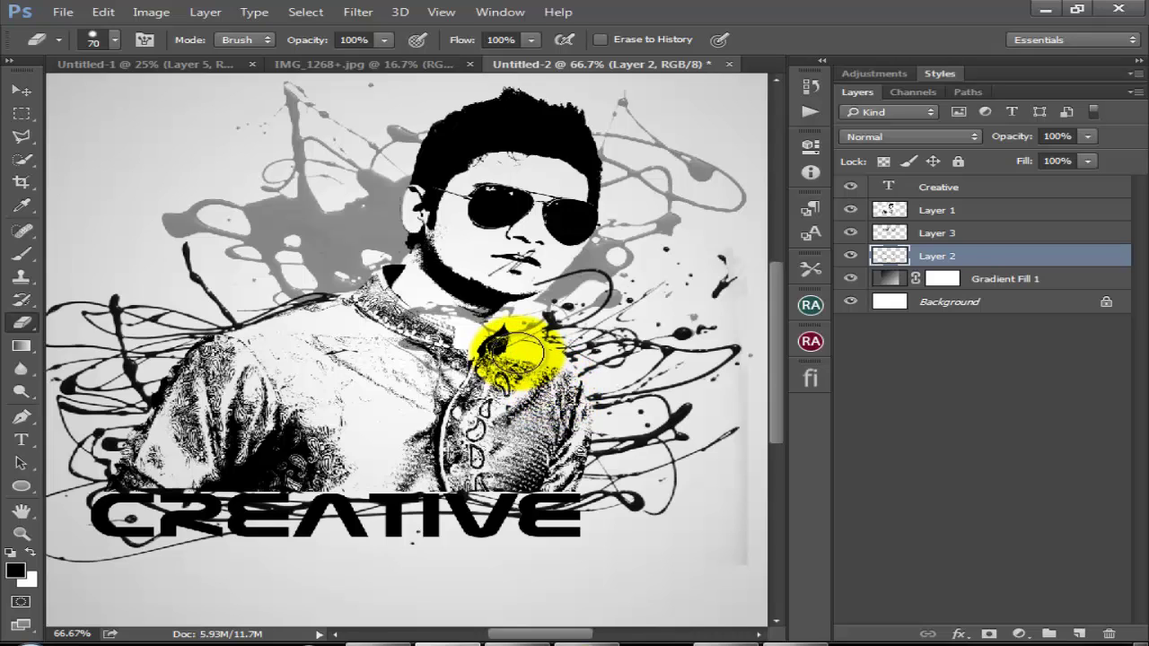
pyautogui.click(955, 233)
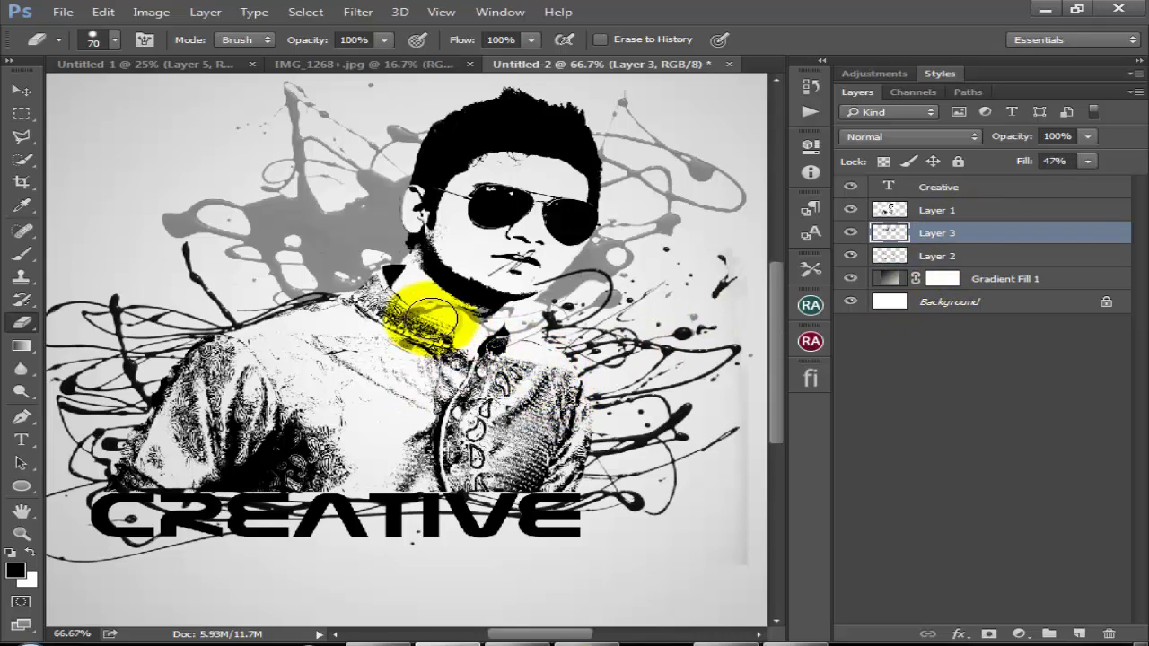
pyautogui.moveTo(428, 316)
pyautogui.mouseDown()
pyautogui.moveTo(398, 320)
pyautogui.moveTo(516, 330)
pyautogui.moveTo(569, 179)
pyautogui.moveTo(533, 174)
pyautogui.moveTo(467, 332)
pyautogui.moveTo(489, 348)
pyautogui.mouseUp()
pyautogui.hotkey('ctrl', '-')
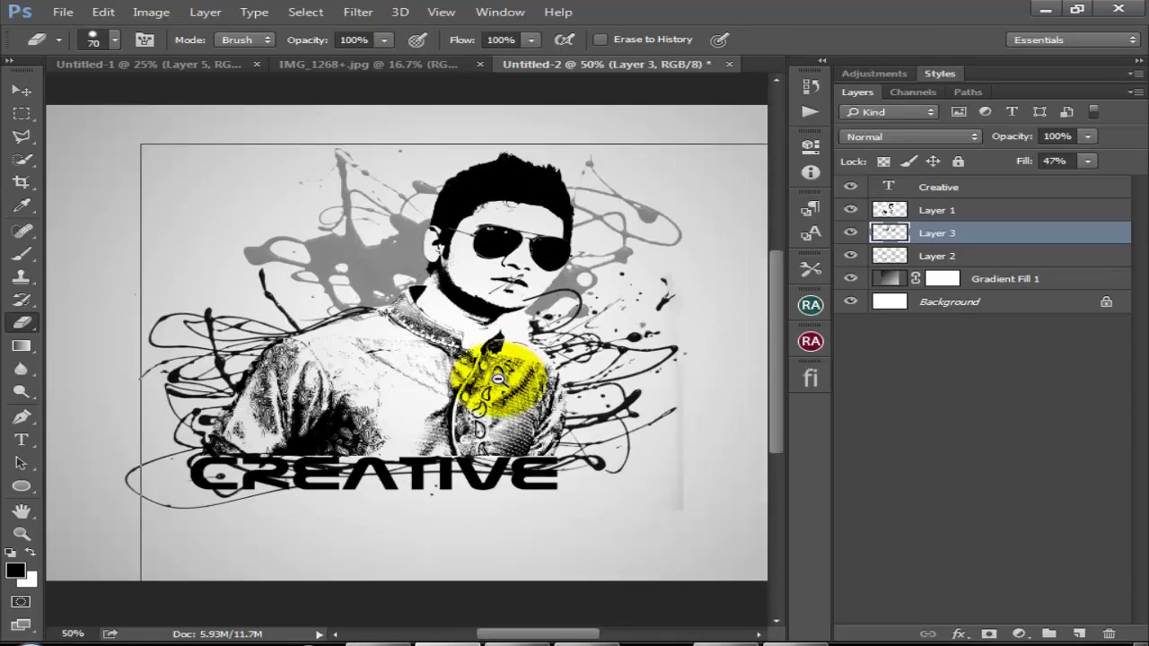
pyautogui.hotkey('ctrl', '-')
# Set Layer 3's fill to 100% so its splatters turn solid black.
pyautogui.click(1089, 161)
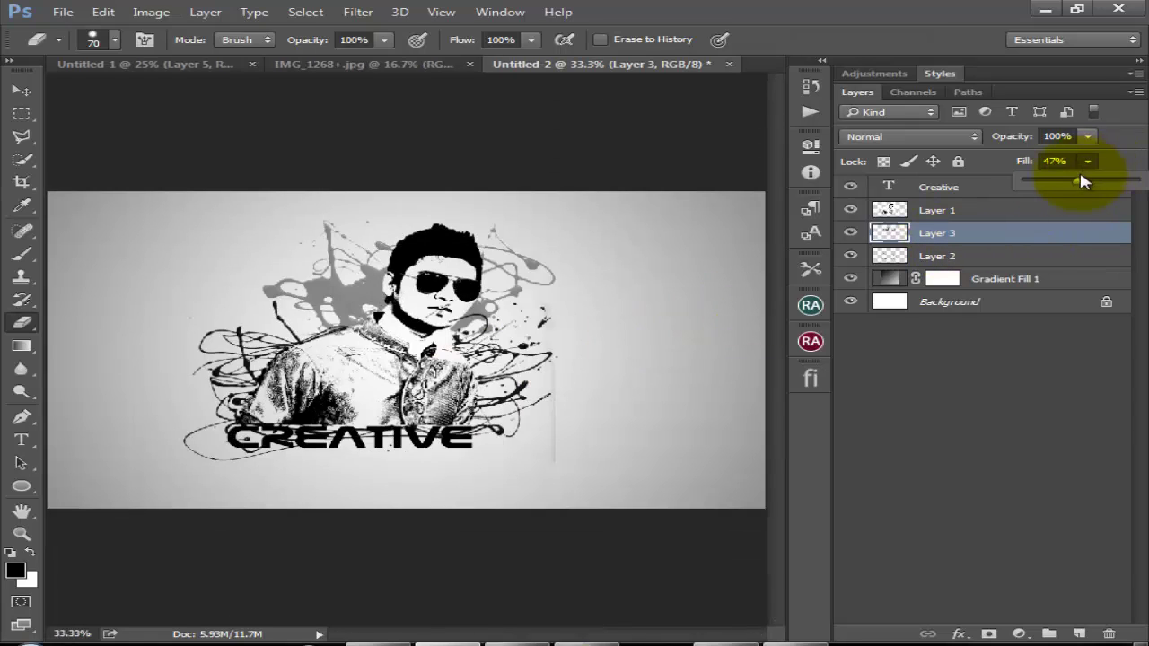
pyautogui.moveTo(1078, 181); pyautogui.dragTo(1137, 180)
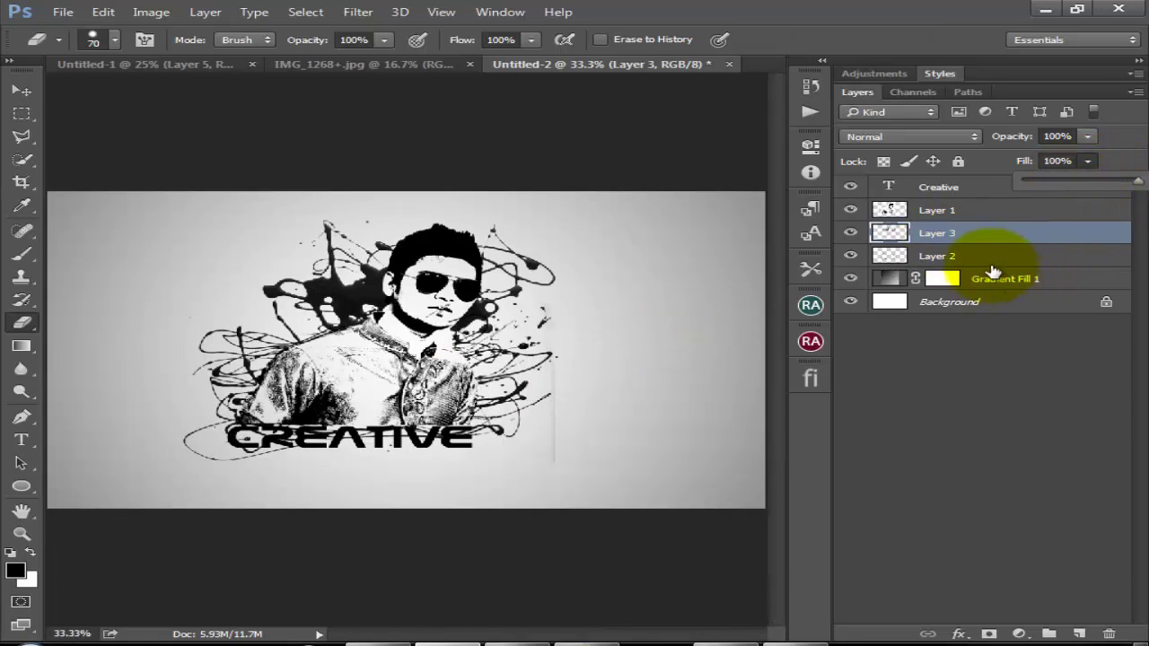
pyautogui.hotkey('ctrl', '+')
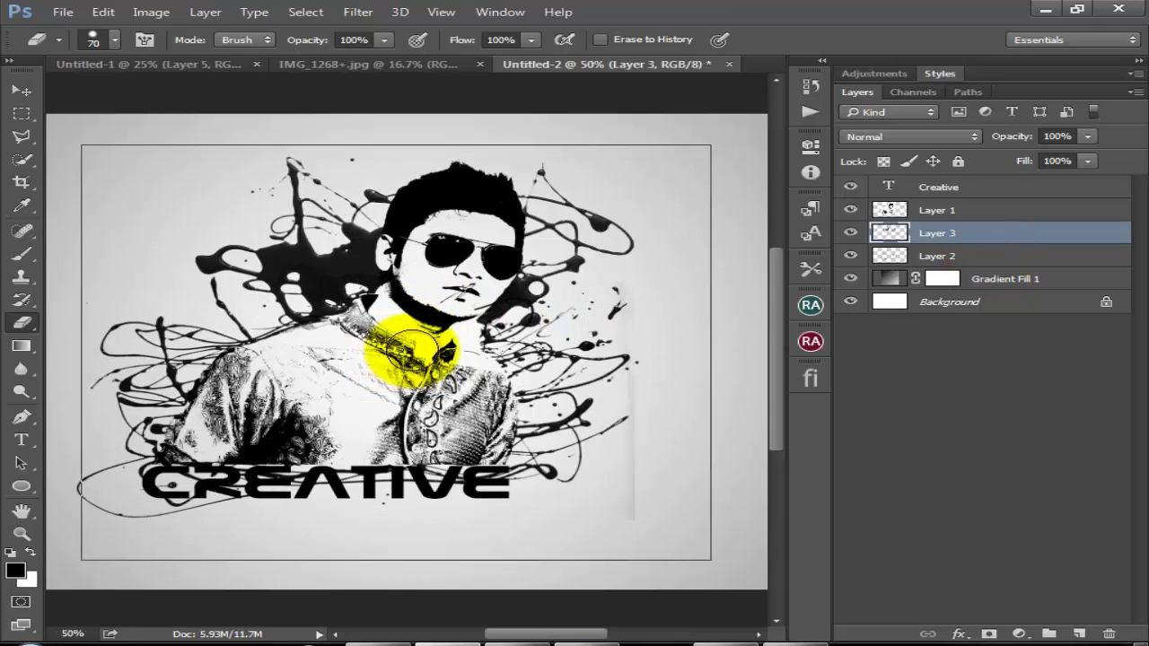
pyautogui.hotkey('ctrl', '+')
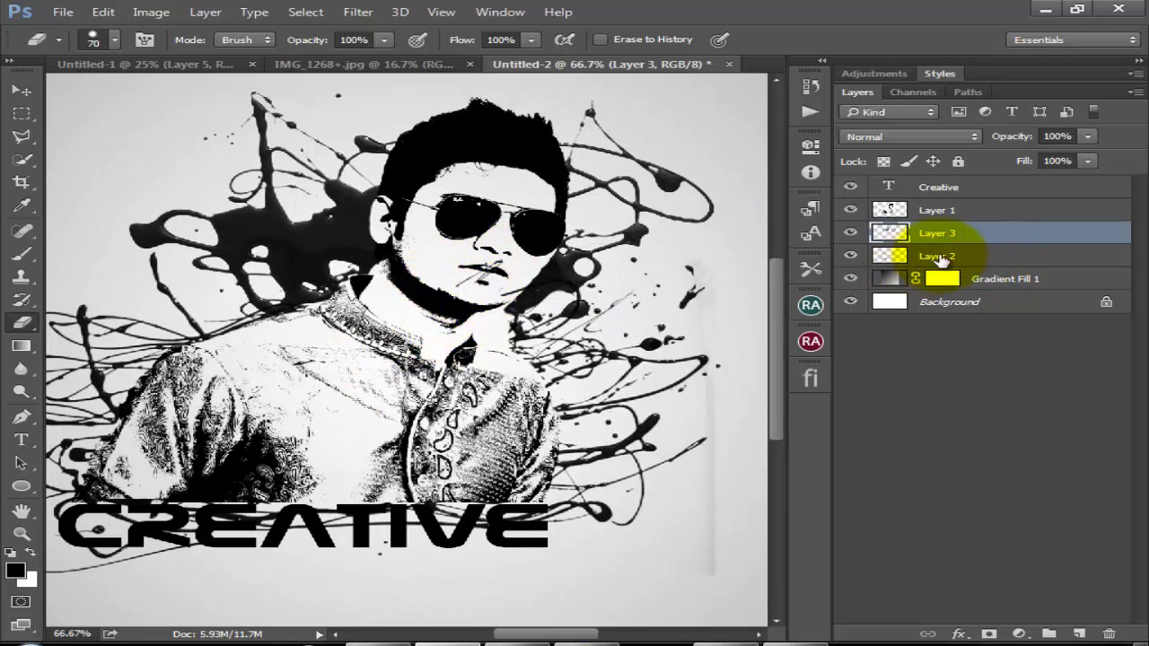
# Merge Layer 2 and Layer 3 into a single layer.
pyautogui.keyDown('shift'); pyautogui.click(950, 258); pyautogui.keyUp('shift')
pyautogui.rightClick(946, 257)
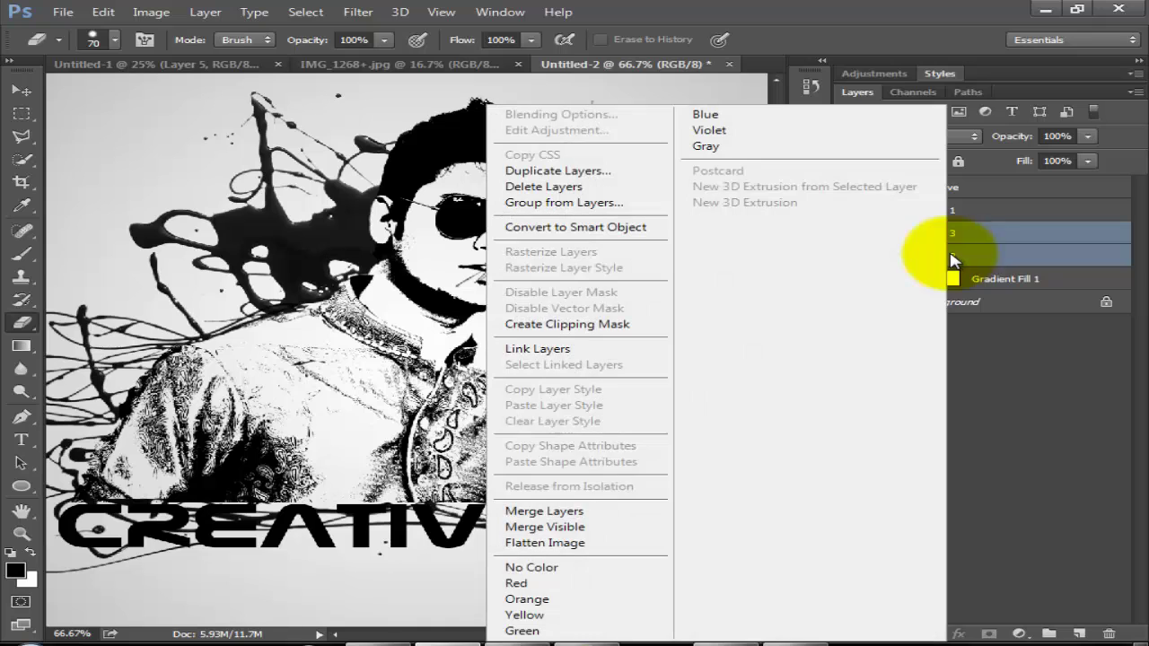
pyautogui.click(548, 511)
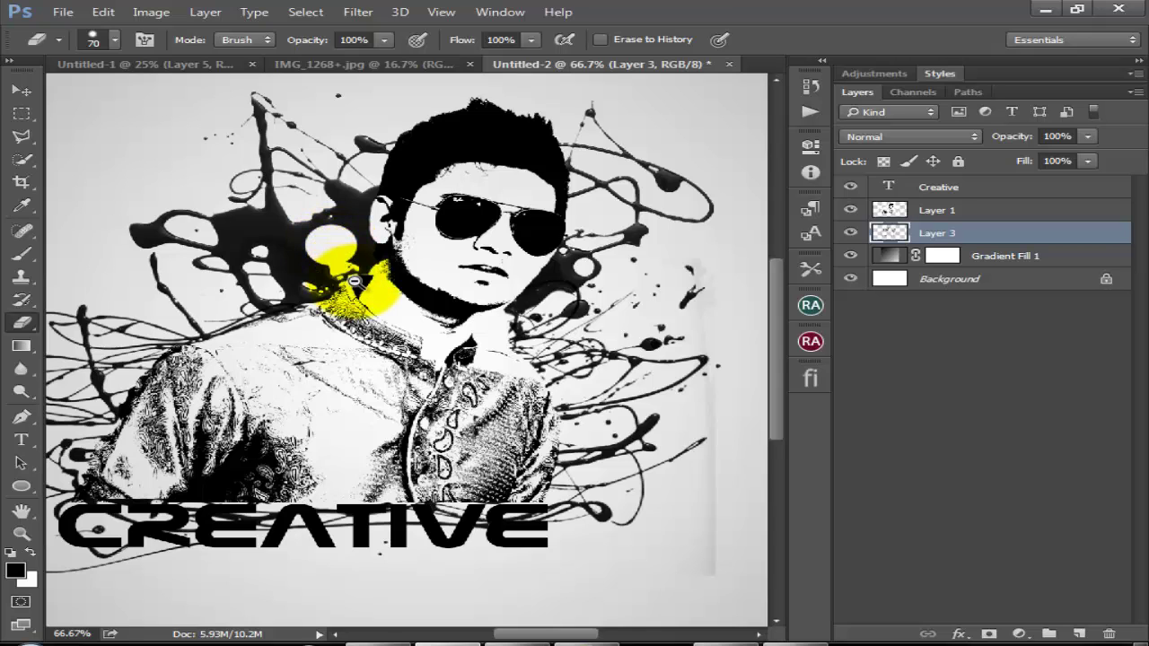
# Zoom out to view the whole image and switch to the Move tool.
pyautogui.scroll(-1, 336, 254)
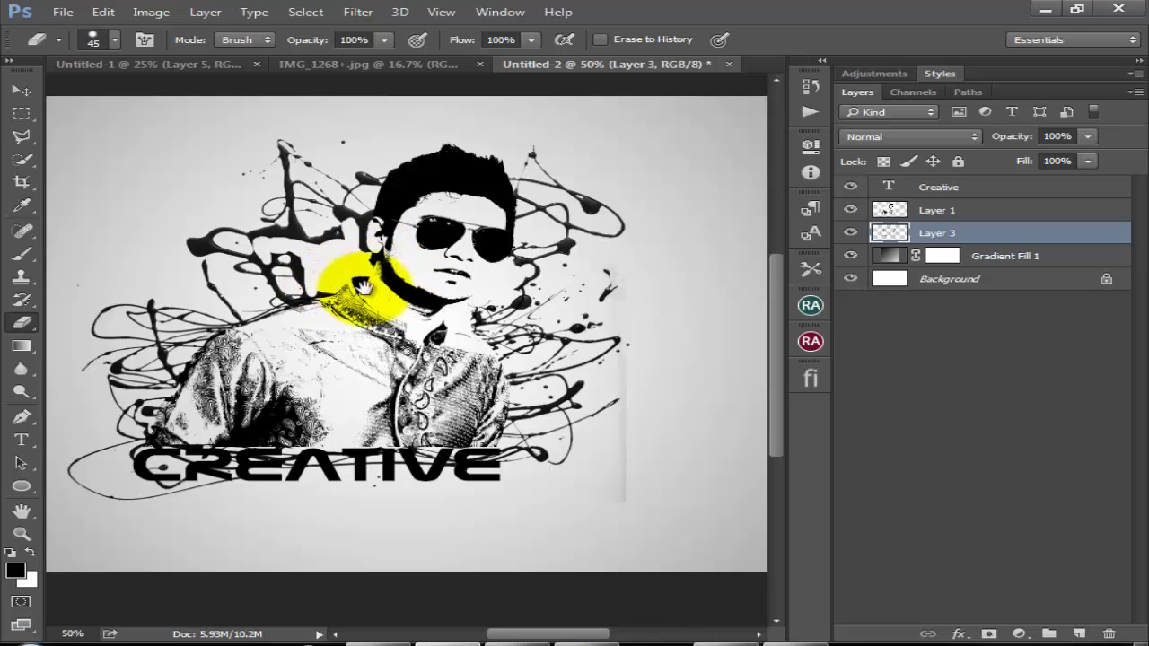
pyautogui.keyDown('alt'); pyautogui.click(395, 365); pyautogui.keyUp('alt')
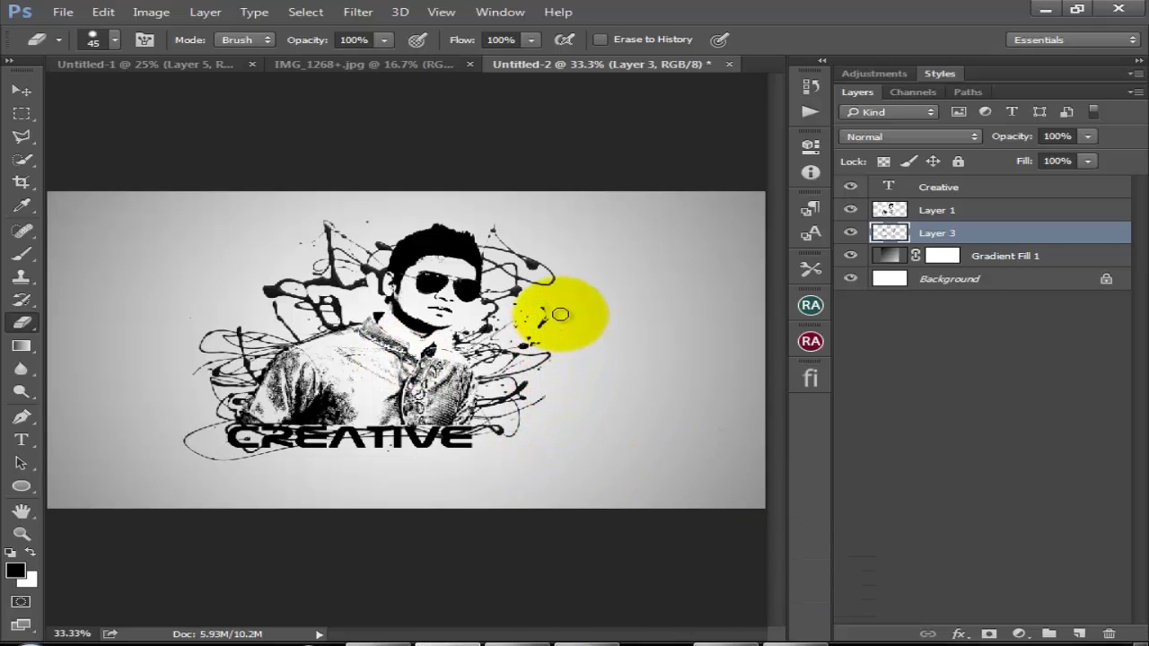
pyautogui.click(24, 92)
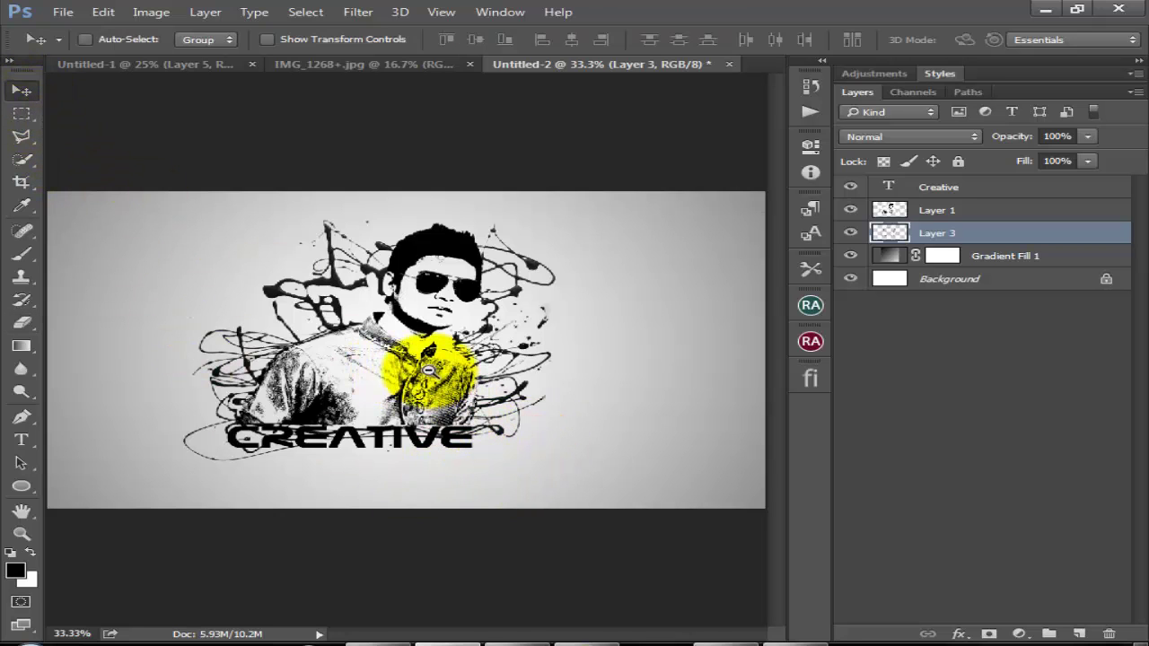
# Add a new empty Layer 4 above Layer 3 at 33.3% zoom.
pyautogui.hotkey('ctrl', '-')
pyautogui.hotkey('ctrl', '+')
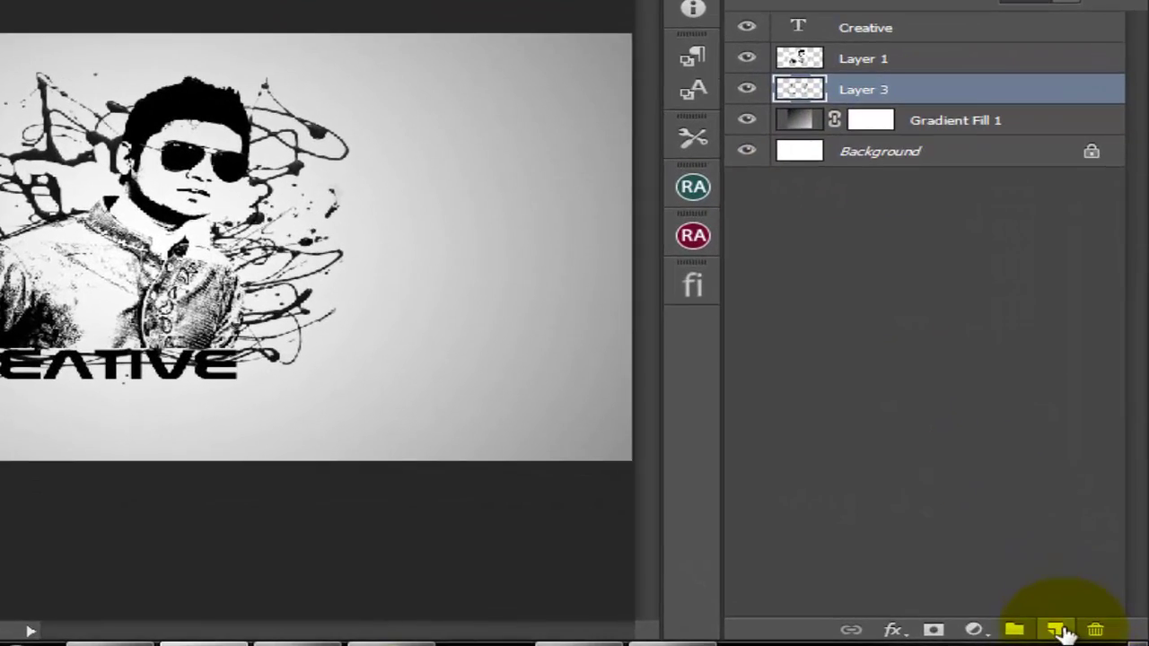
pyautogui.click(1061, 631)
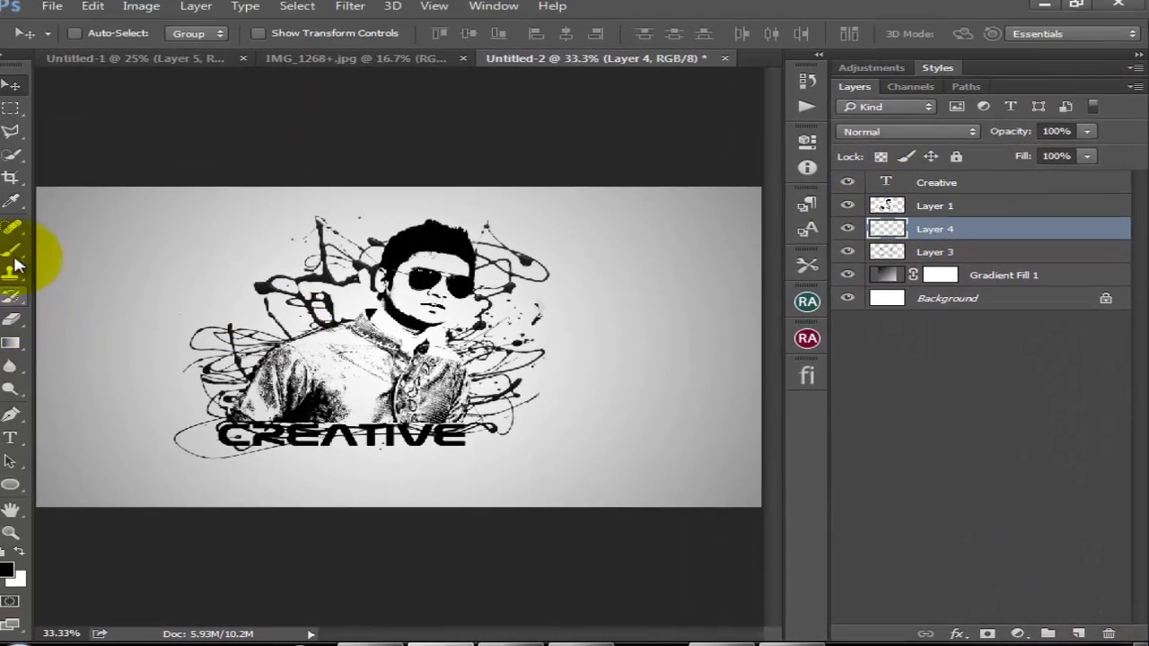
# Select the Brush tool with the soft round preset at 0% hardness.
pyautogui.click(11, 249)
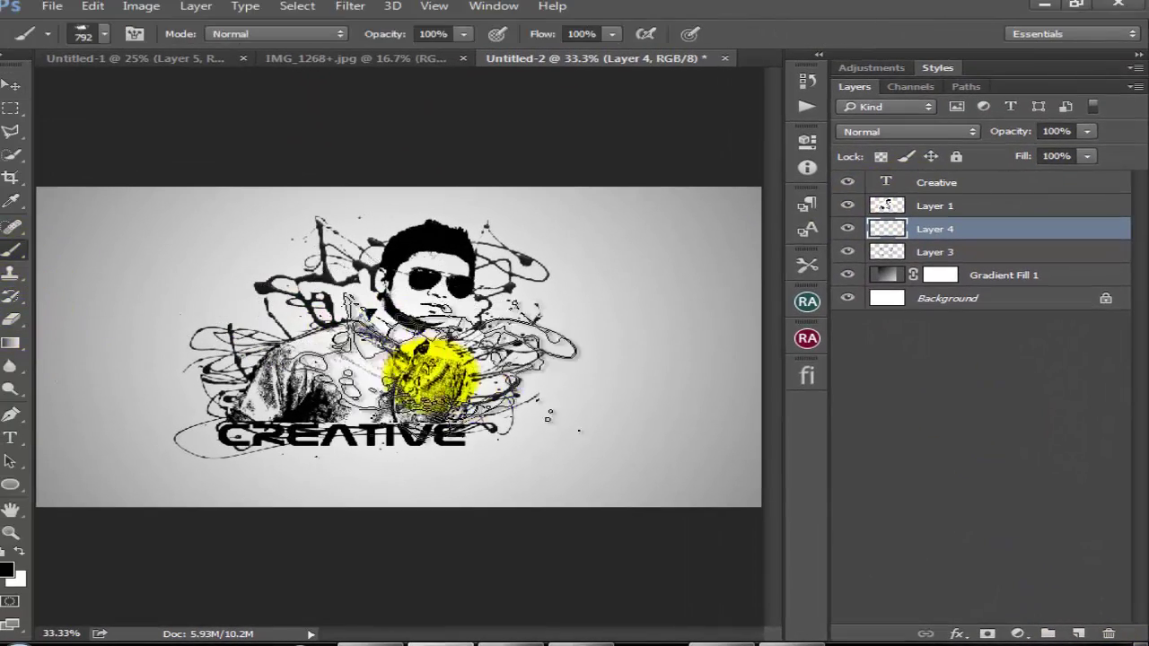
pyautogui.rightClick(626, 482)
pyautogui.scroll(2, 611, 502)
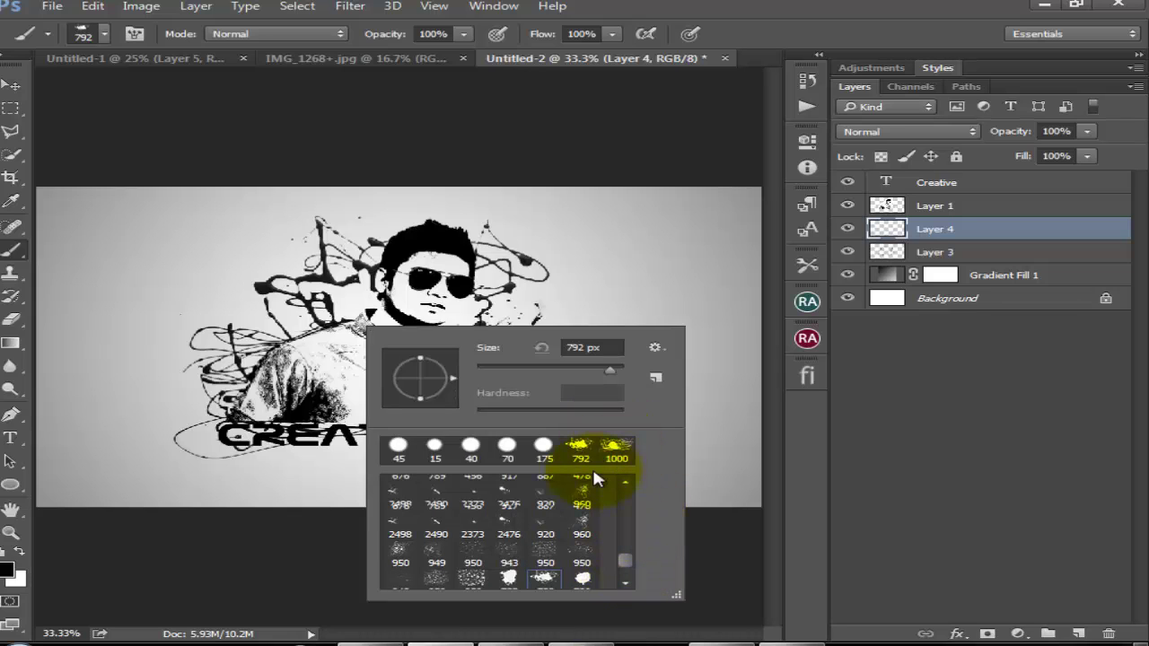
pyautogui.click(624, 481)
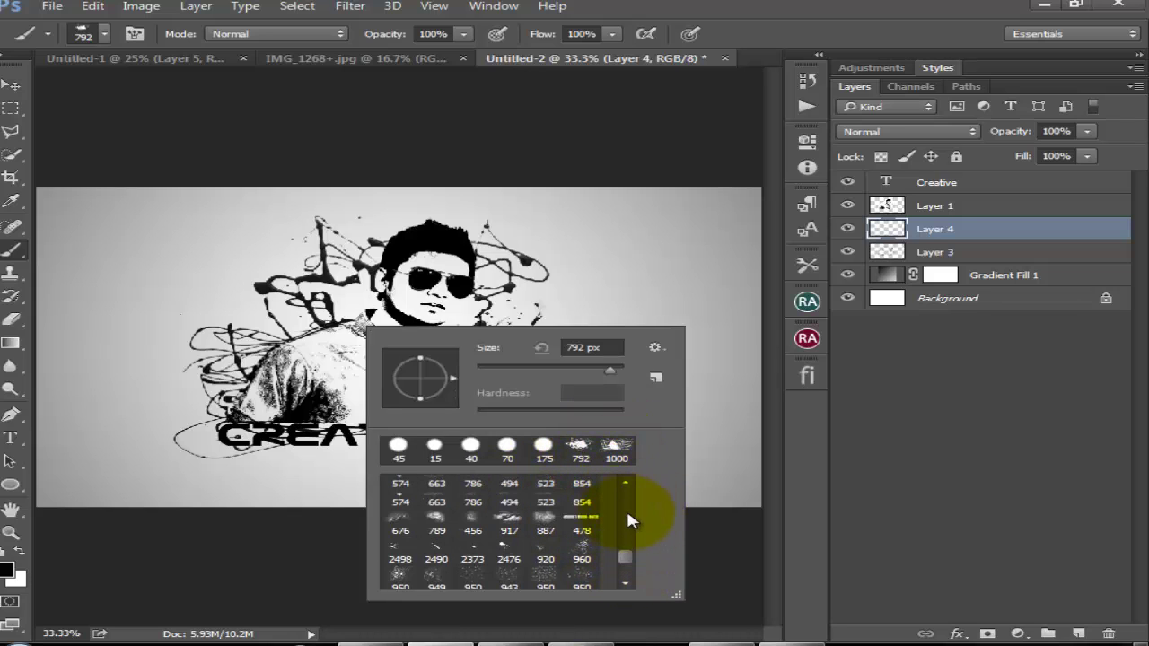
pyautogui.click(624, 484)
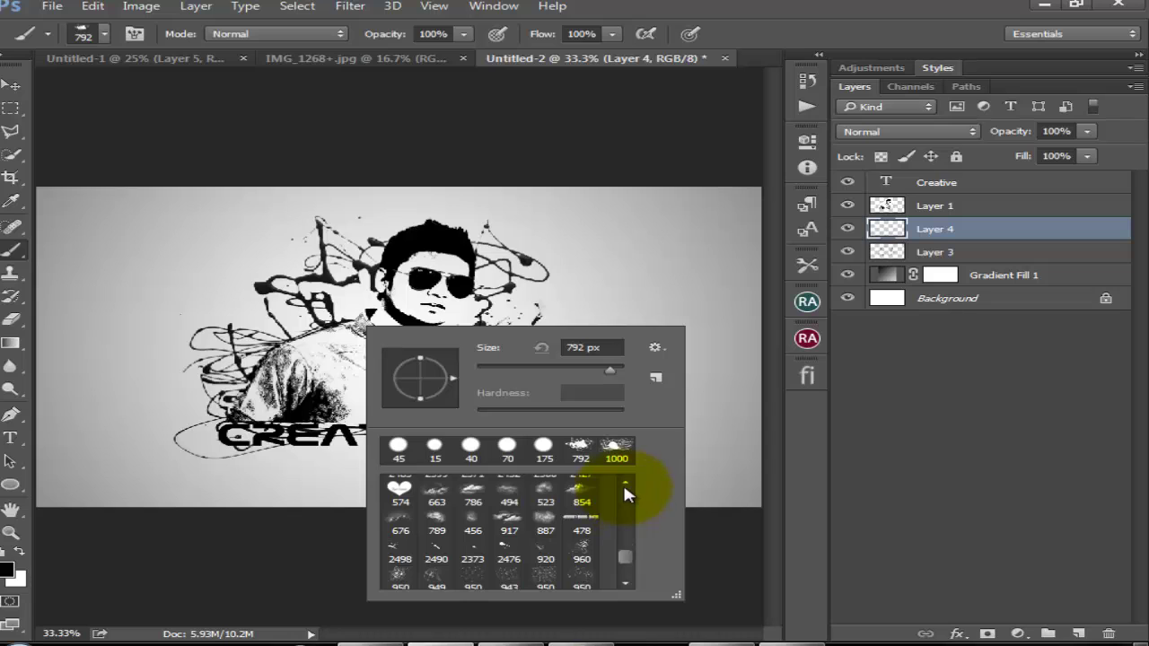
pyautogui.moveTo(628, 556); pyautogui.dragTo(626, 489)
pyautogui.click(472, 489)
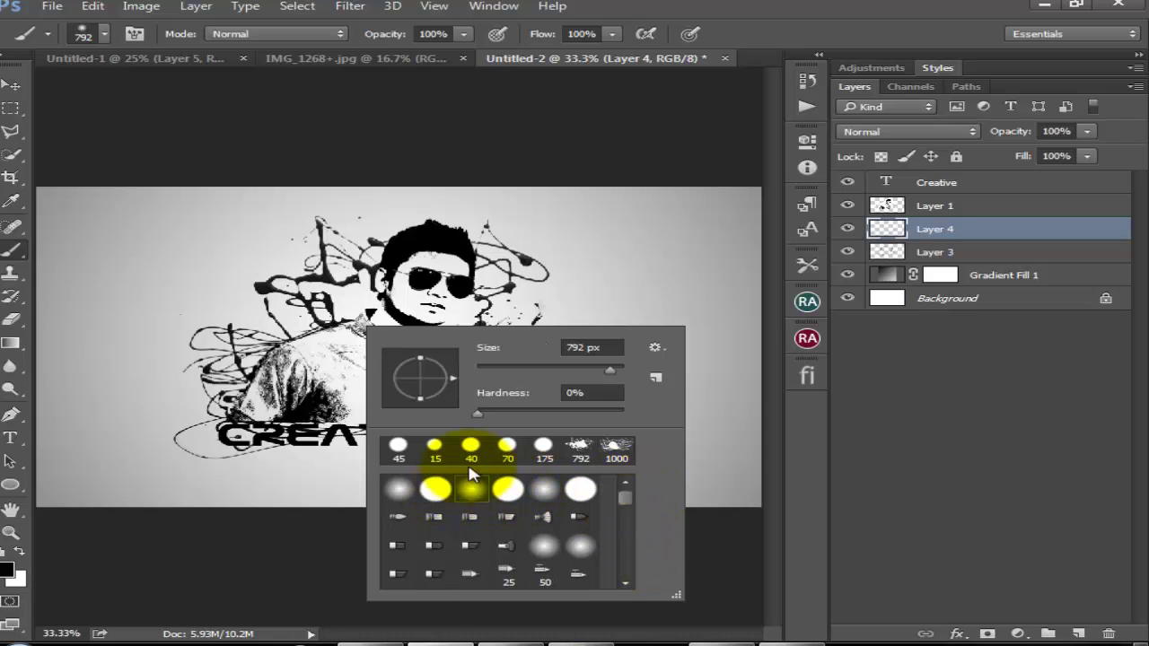
pyautogui.press('Return')
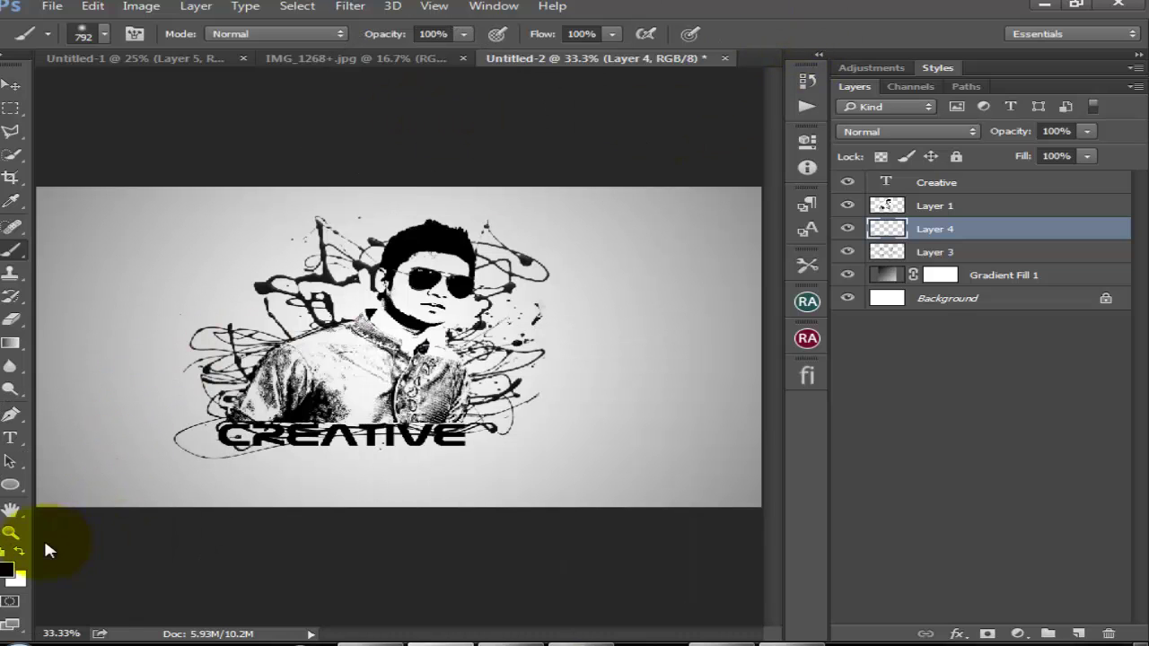
# Set the foreground colour to a bright, fully saturated magenta.
pyautogui.click(10, 569)
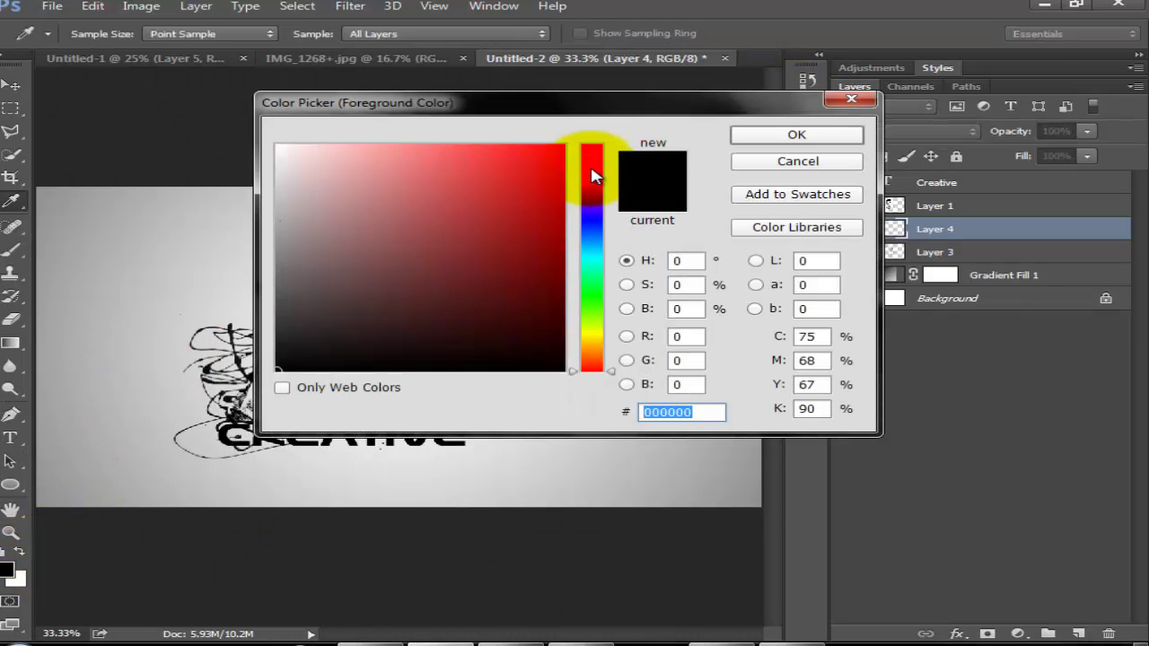
pyautogui.click(585, 171)
pyautogui.moveTo(536, 158); pyautogui.dragTo(671, 114)
pyautogui.click(796, 134)
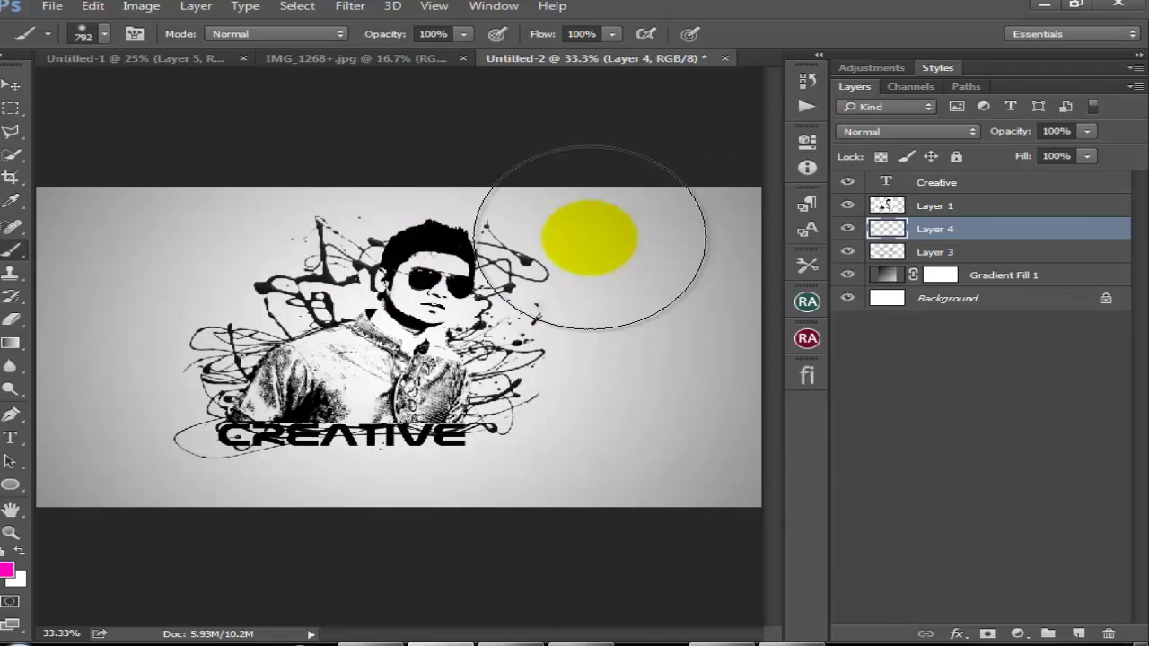
# Shrink the brush below 300 px and paint a soft magenta spot under CREATIVE.
pyautogui.press('[')
pyautogui.press('[')
pyautogui.press('[')
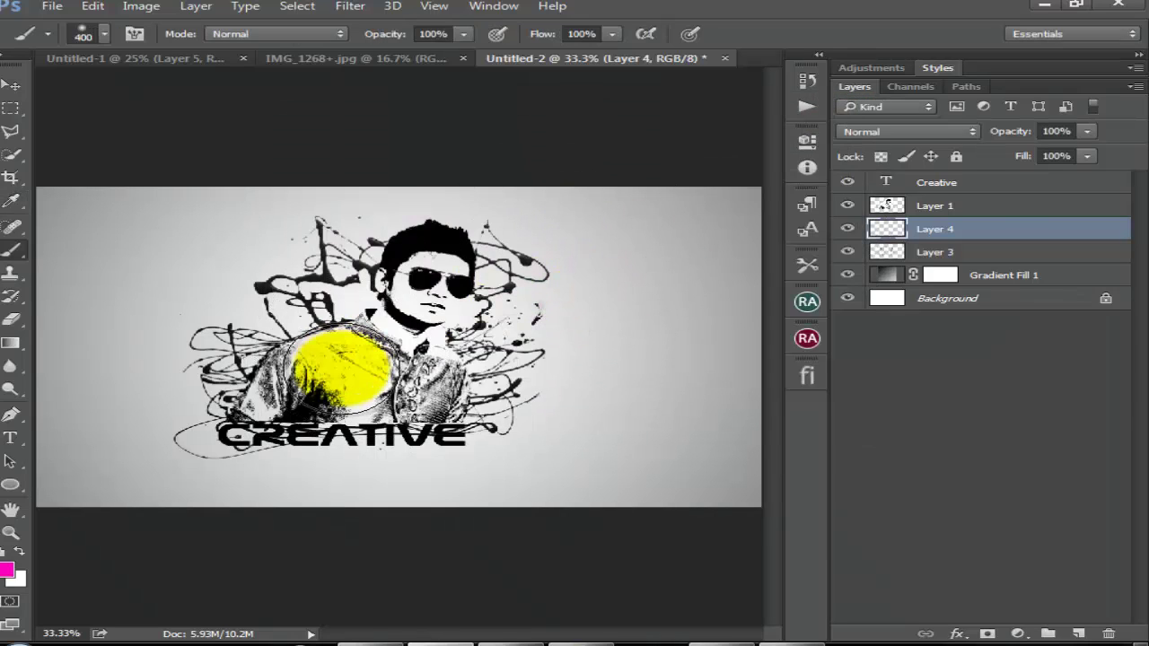
pyautogui.press('[')
pyautogui.click(331, 446)
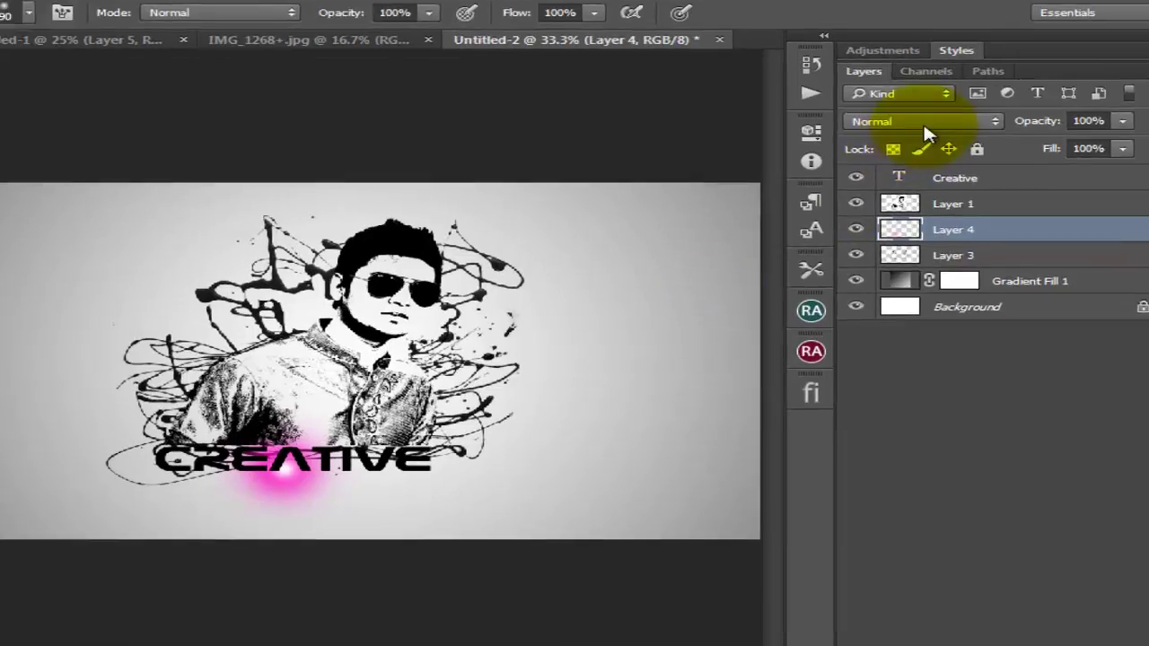
# Set Layer 4 to Screen blending and move the glow beneath CREATIVE.
pyautogui.click(922, 130)
pyautogui.click(925, 273)
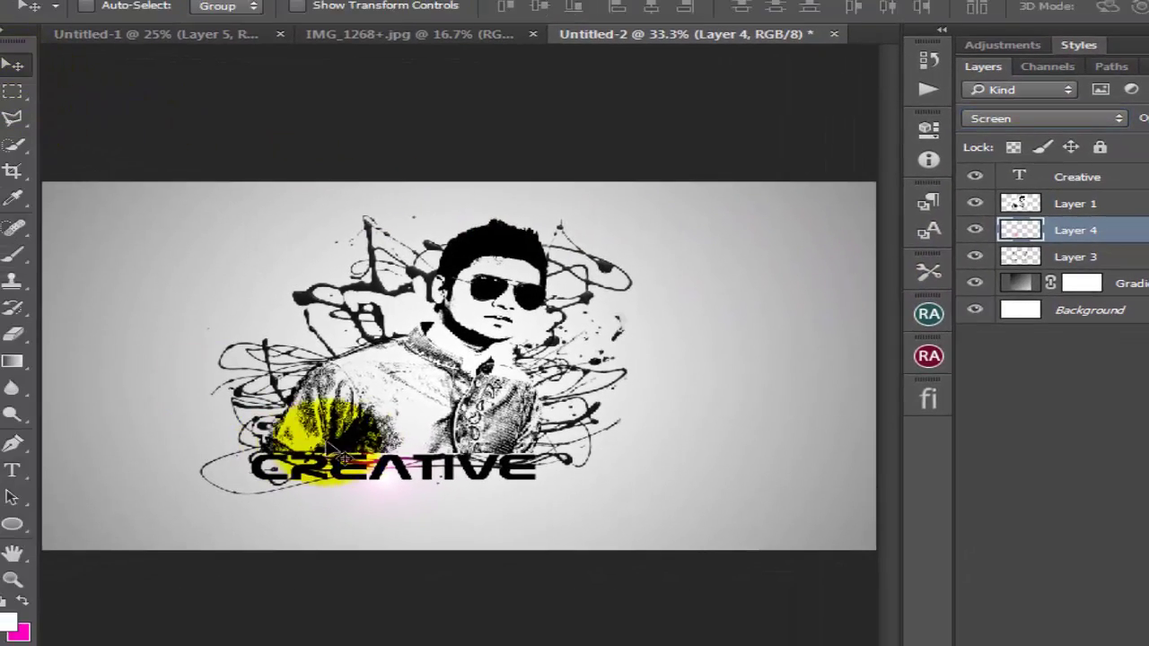
pyautogui.moveTo(344, 458); pyautogui.dragTo(404, 488)
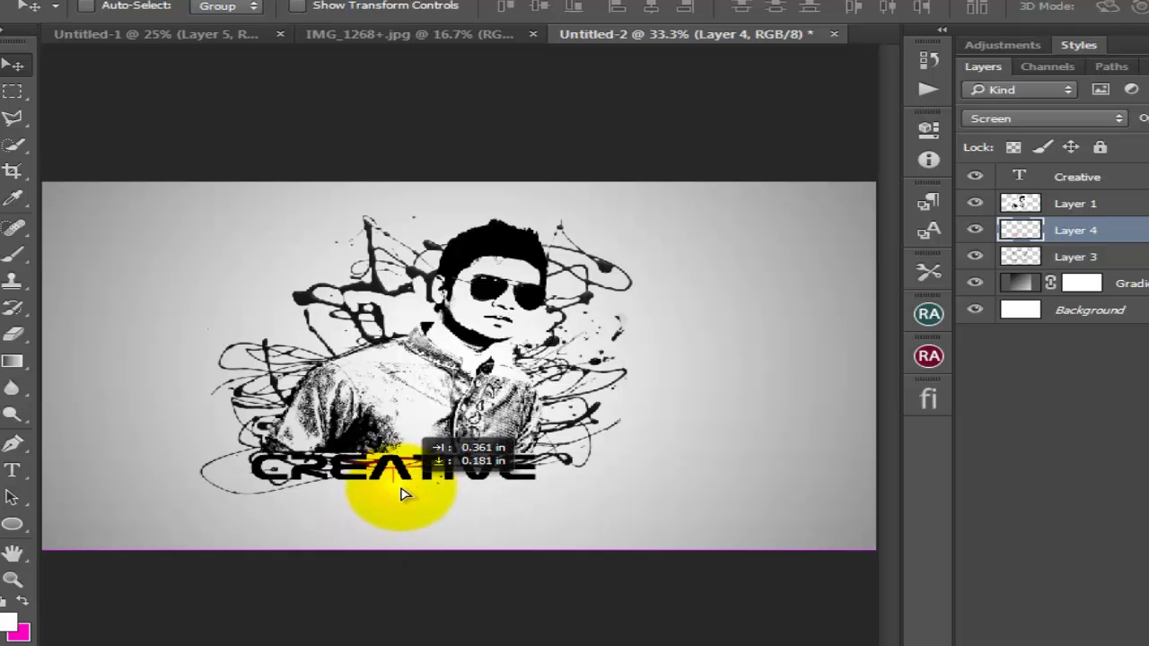
# Transform the glow flatter and wider beneath the text, shifted left and lower.
pyautogui.hotkey('ctrl', 't')
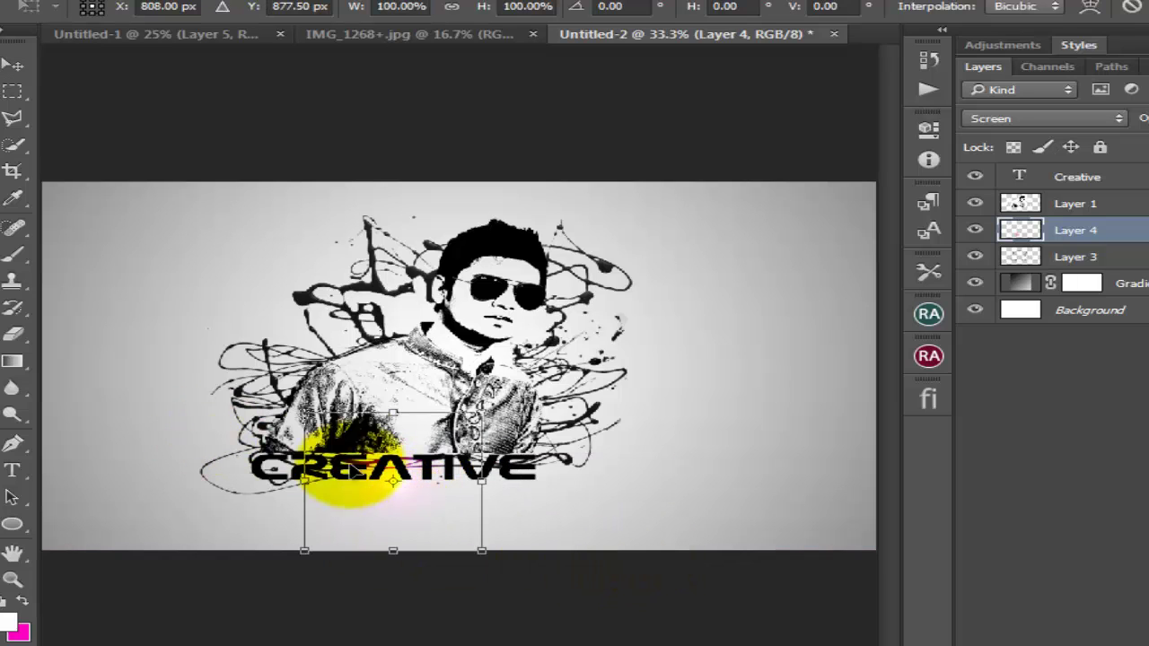
pyautogui.moveTo(393, 474)
pyautogui.mouseDown()
pyautogui.moveTo(406, 531)
pyautogui.moveTo(413, 483)
pyautogui.mouseUp()
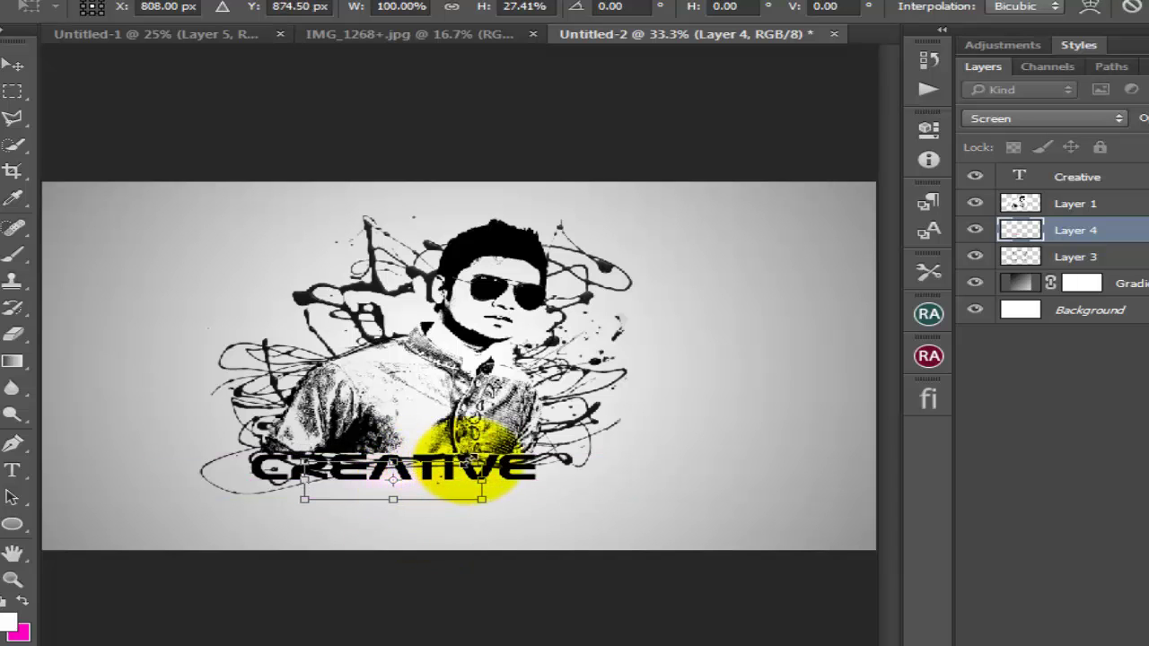
pyautogui.moveTo(481, 478); pyautogui.dragTo(615, 432)
pyautogui.moveTo(492, 456)
pyautogui.mouseDown()
pyautogui.moveTo(449, 479)
pyautogui.moveTo(446, 496)
pyautogui.moveTo(441, 484)
pyautogui.mouseUp()
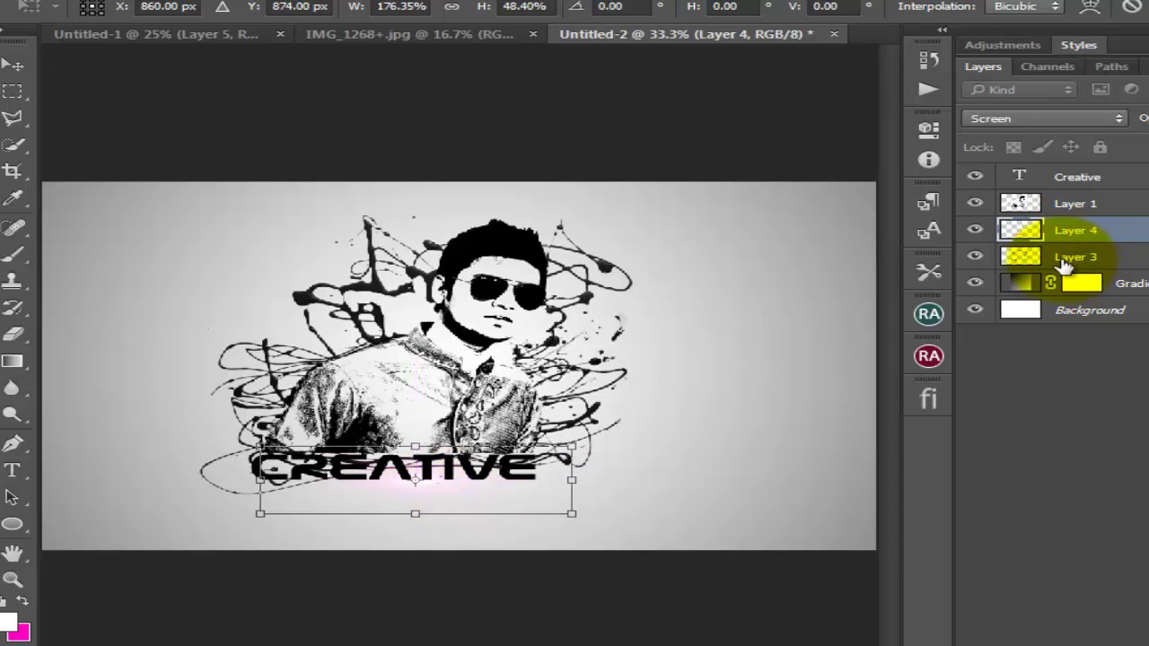
pyautogui.press('Return')
# Restack Layer 4 above the portrait layer, directly under the CREATIVE text.
pyautogui.moveTo(1087, 271); pyautogui.dragTo(1086, 275)
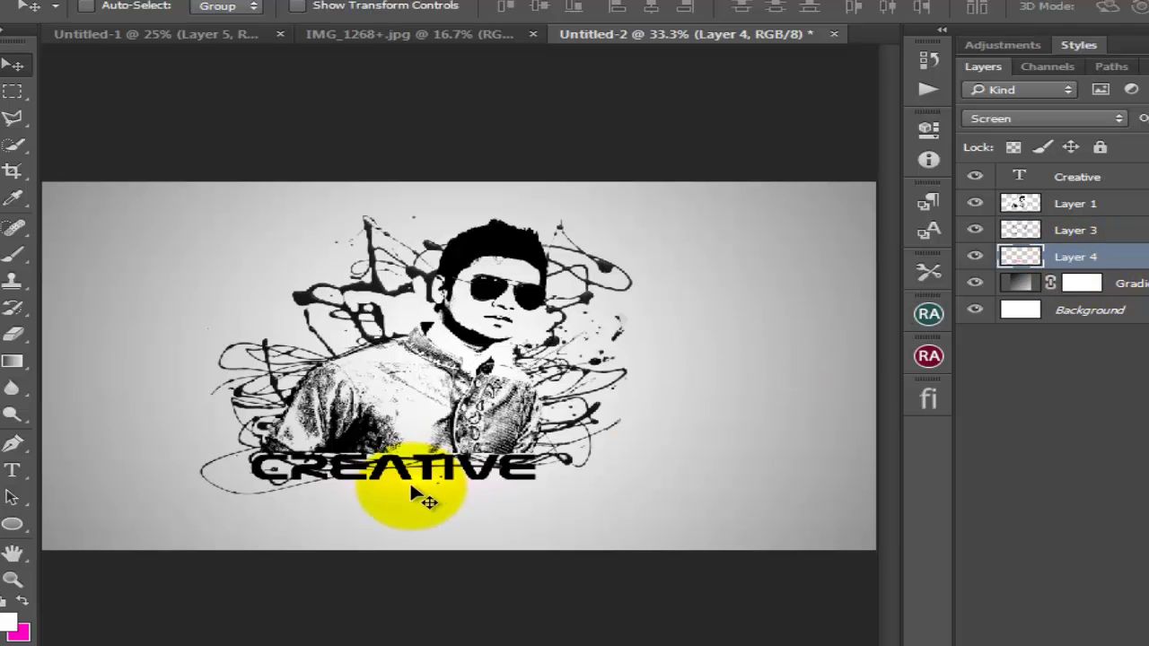
pyautogui.moveTo(409, 480); pyautogui.dragTo(420, 478)
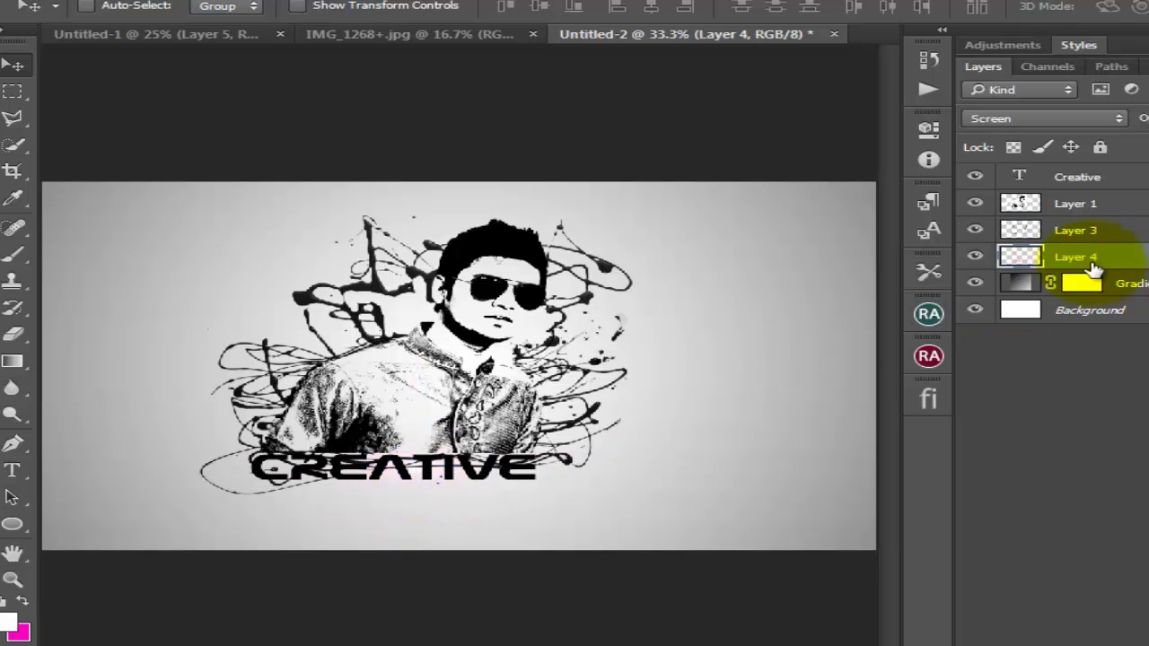
pyautogui.moveTo(1087, 218); pyautogui.dragTo(1087, 267)
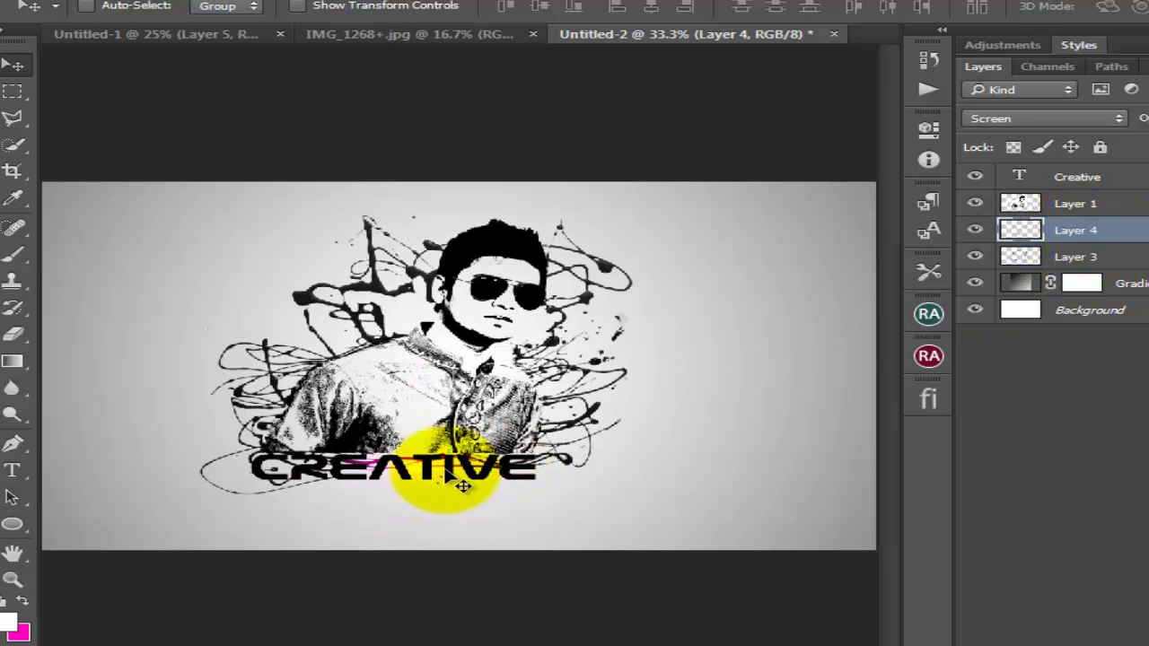
pyautogui.moveTo(449, 473)
pyautogui.mouseDown()
pyautogui.moveTo(429, 474)
pyautogui.moveTo(467, 483)
pyautogui.moveTo(336, 479)
pyautogui.moveTo(381, 490)
pyautogui.mouseUp()
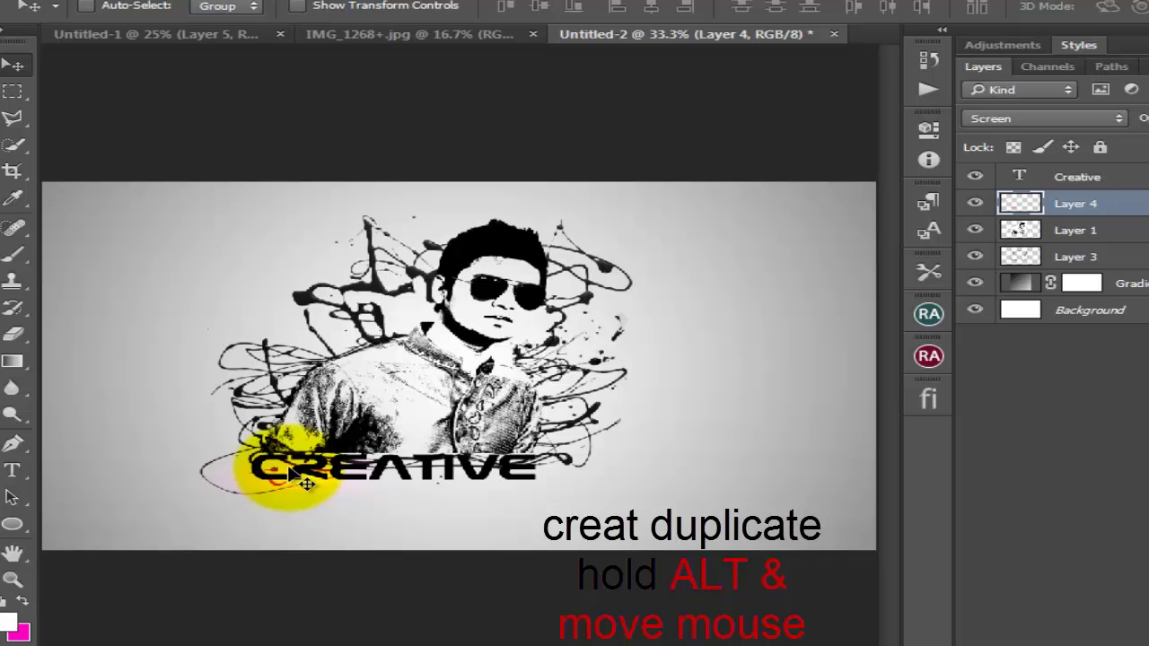
# Duplicate the pink glow up-left and stretch the copy taller and narrower.
pyautogui.moveTo(305, 482); pyautogui.dragTo(301, 382)
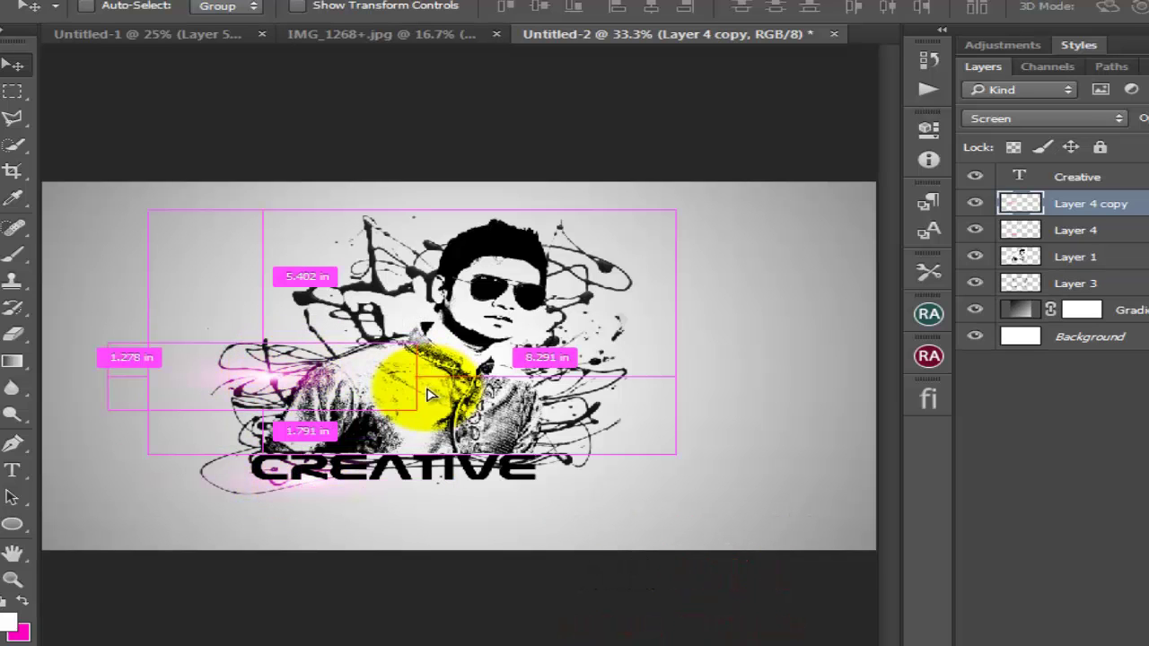
pyautogui.hotkey('ctrl', 't')
pyautogui.moveTo(261, 341); pyautogui.dragTo(261, 272)
pyautogui.moveTo(118, 332); pyautogui.dragTo(308, 377)
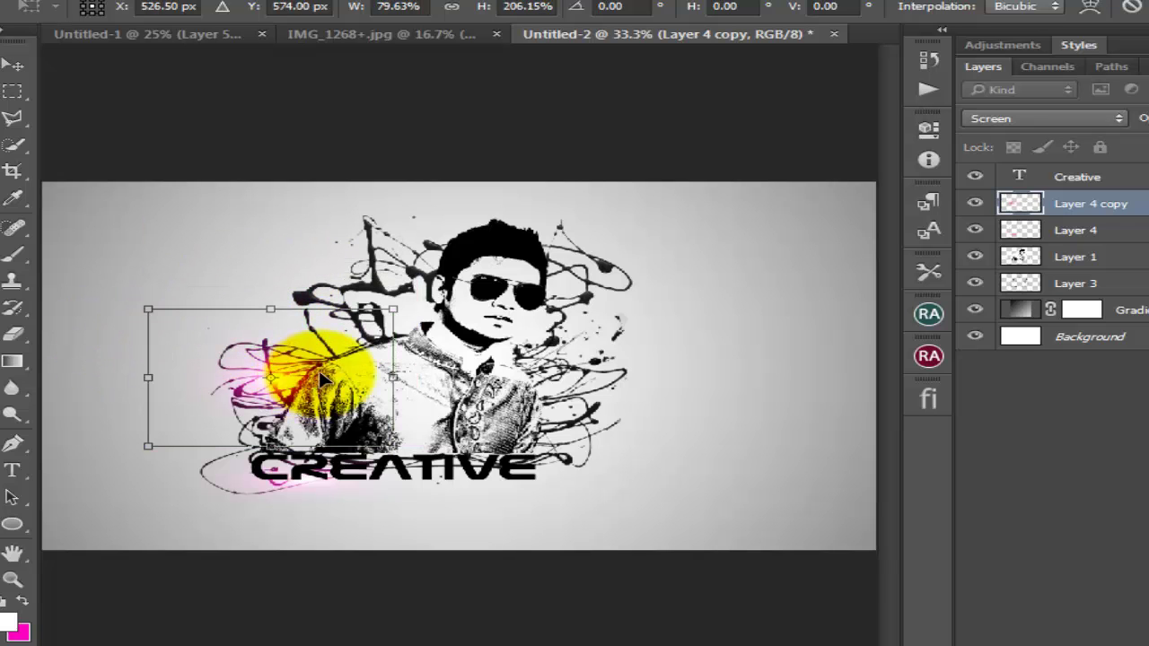
pyautogui.press('Return')
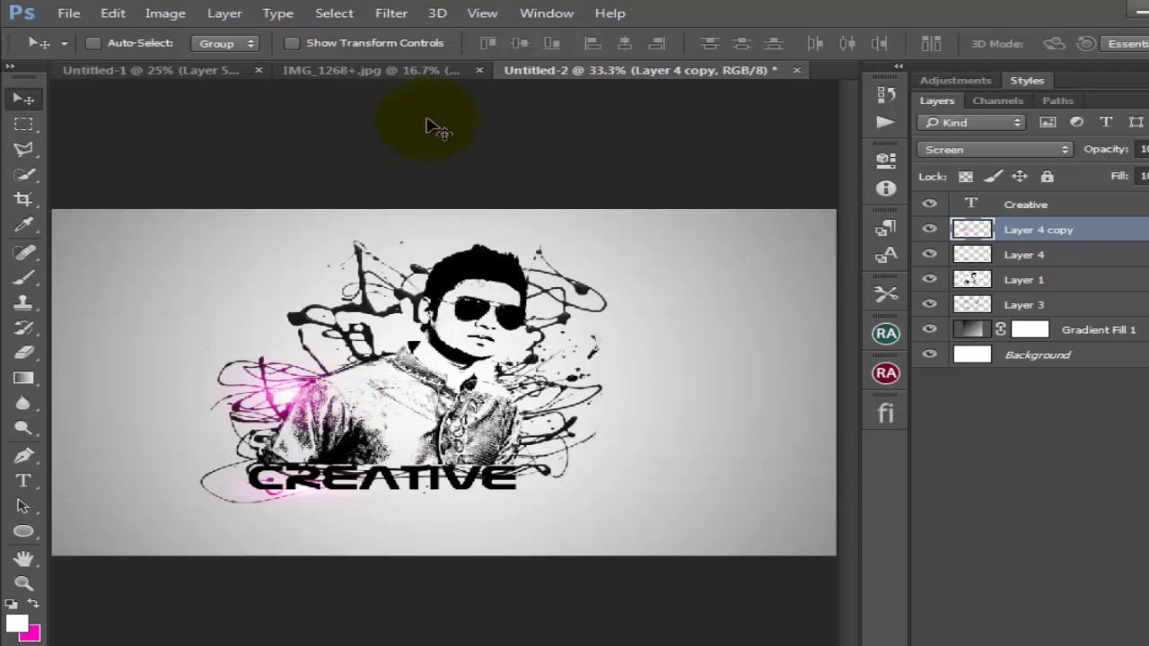
# Apply a 23.7-pixel Gaussian Blur to the glow copy and move it over the left shoulder.
pyautogui.click(408, 18)
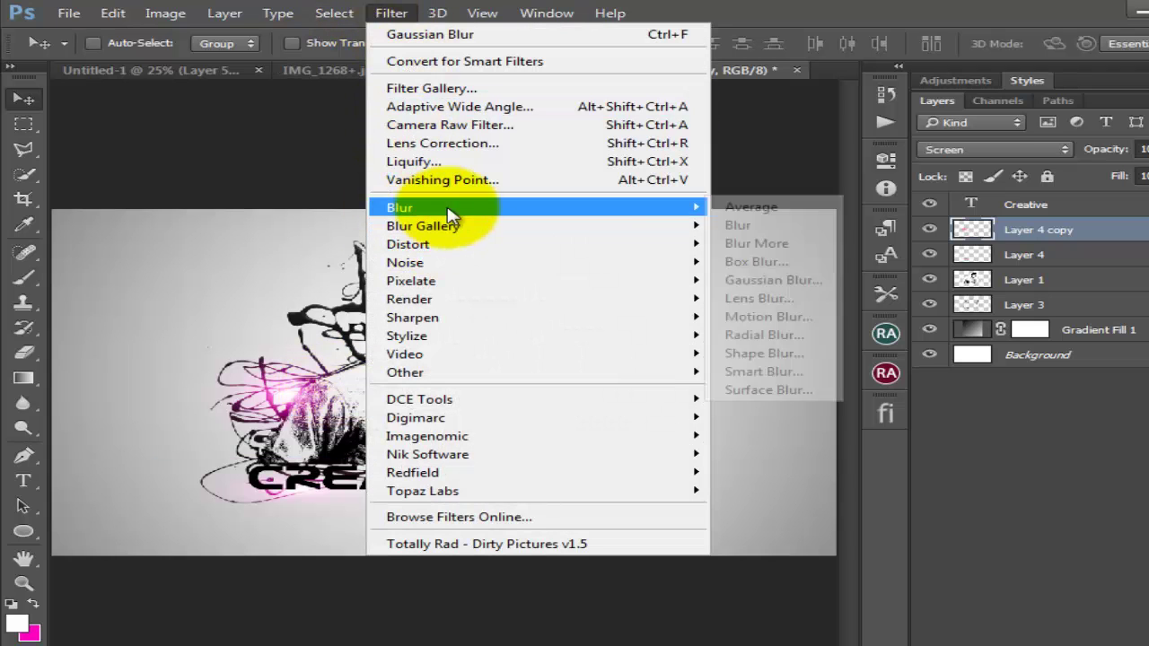
pyautogui.click(770, 282)
pyautogui.moveTo(875, 392); pyautogui.dragTo(830, 396)
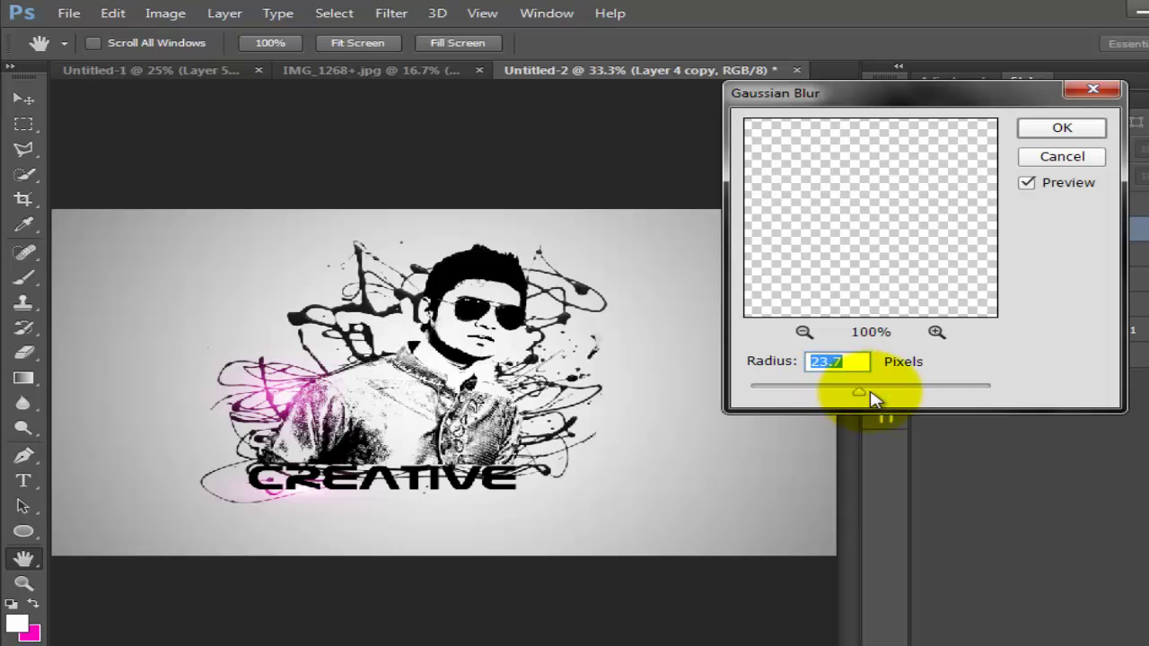
pyautogui.press('Return')
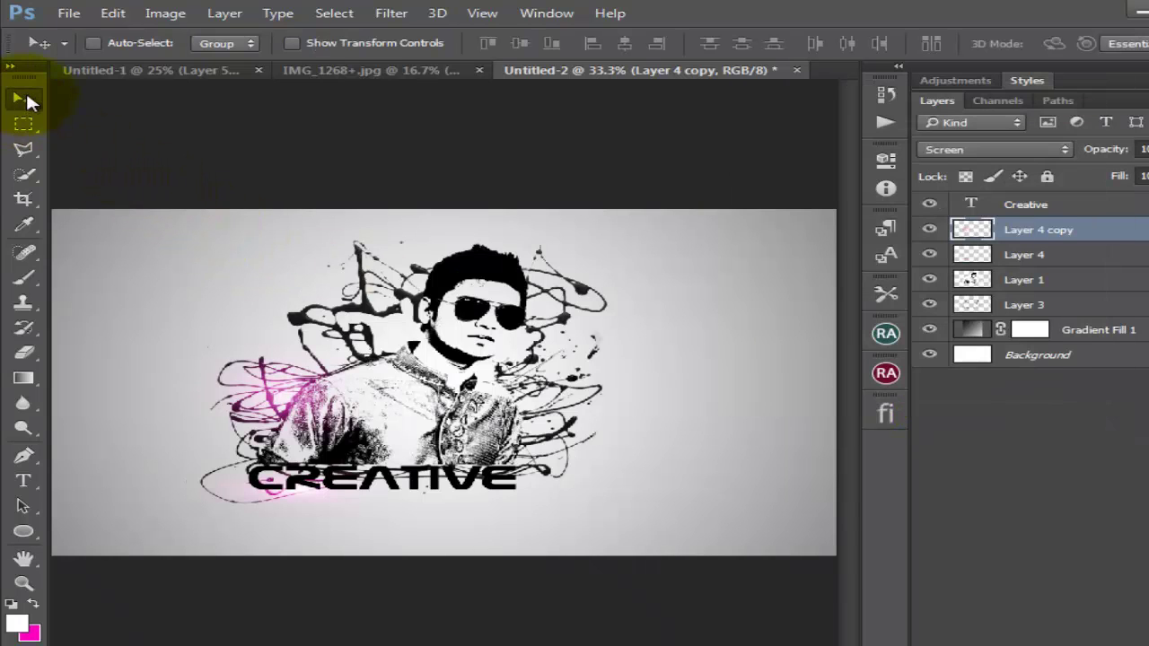
pyautogui.moveTo(356, 327); pyautogui.dragTo(314, 403)
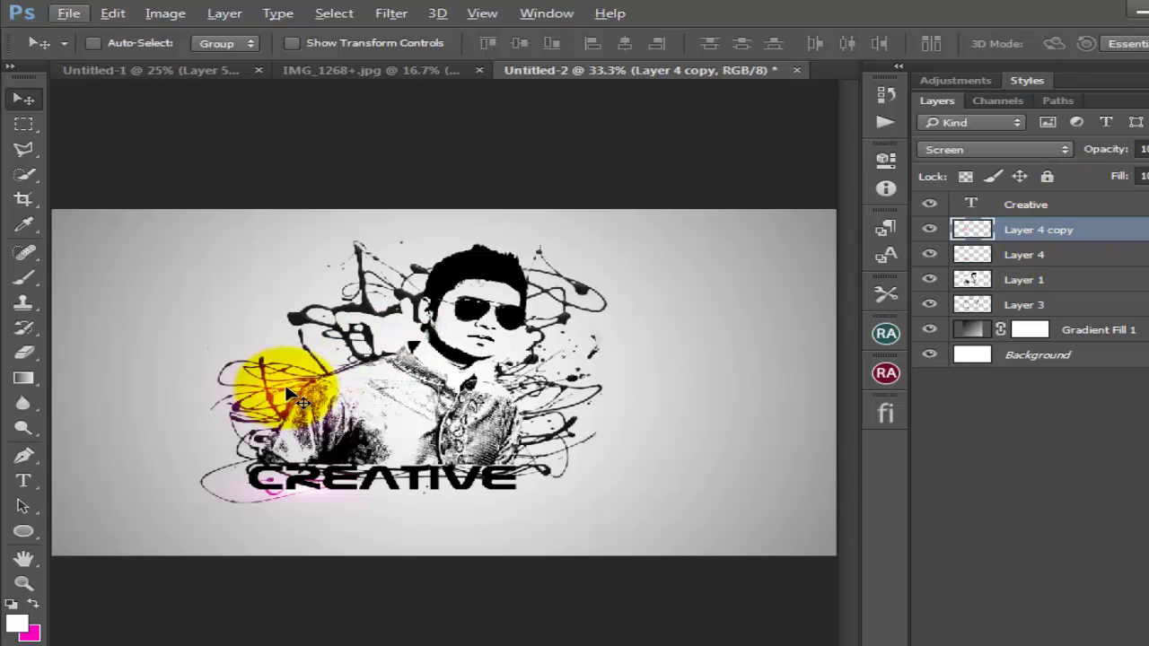
# Open and dismiss the Layer 4 copy context menu several times.
pyautogui.rightClick(1066, 230)
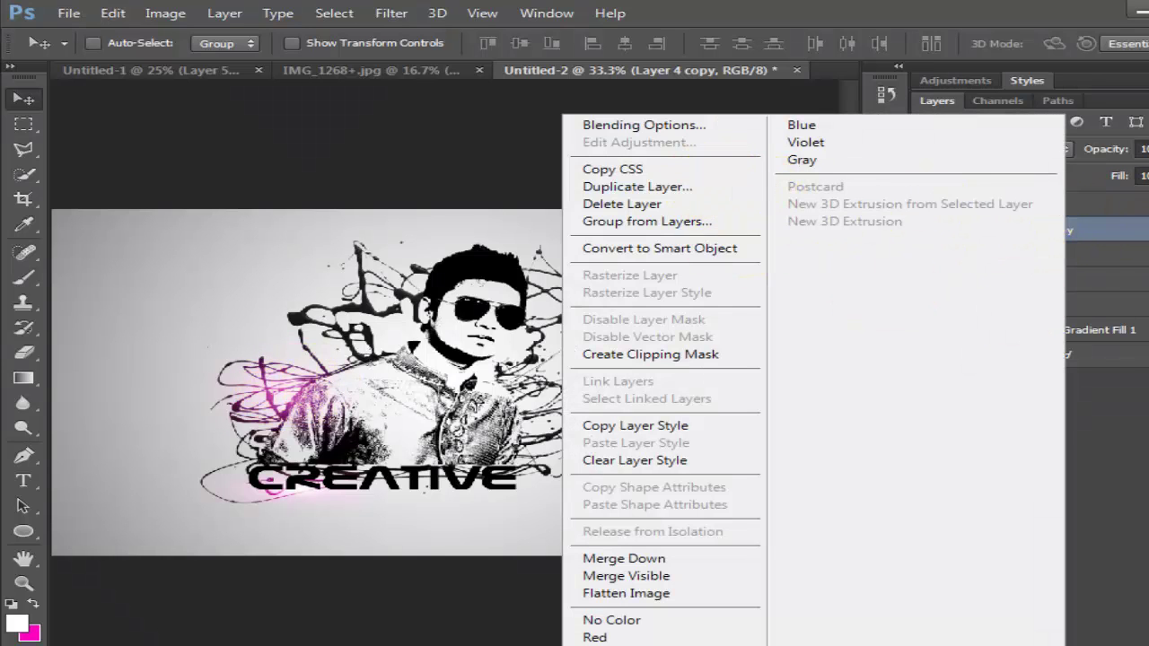
pyautogui.rightClick(1120, 226)
pyautogui.rightClick(1127, 233)
pyautogui.click(1014, 230)
pyautogui.rightClick(1012, 230)
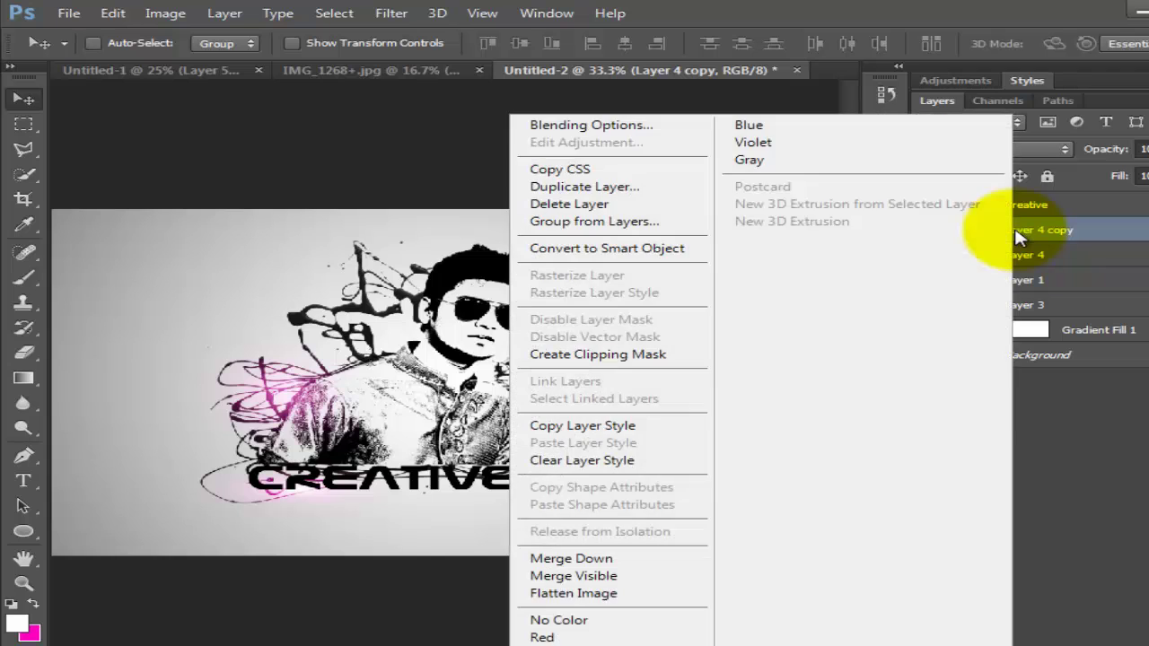
pyautogui.click(1023, 233)
# Duplicate the glow near the face and shift its hue toward red.
pyautogui.moveTo(393, 391); pyautogui.dragTo(392, 341)
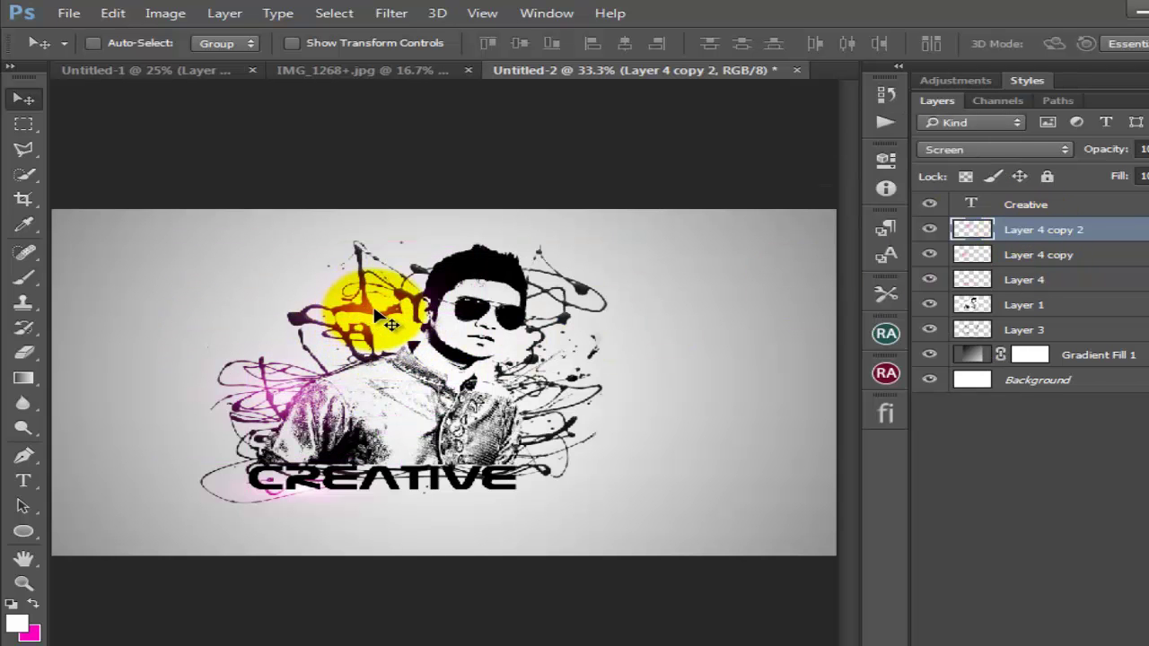
pyautogui.hotkey('ctrl', 'u')
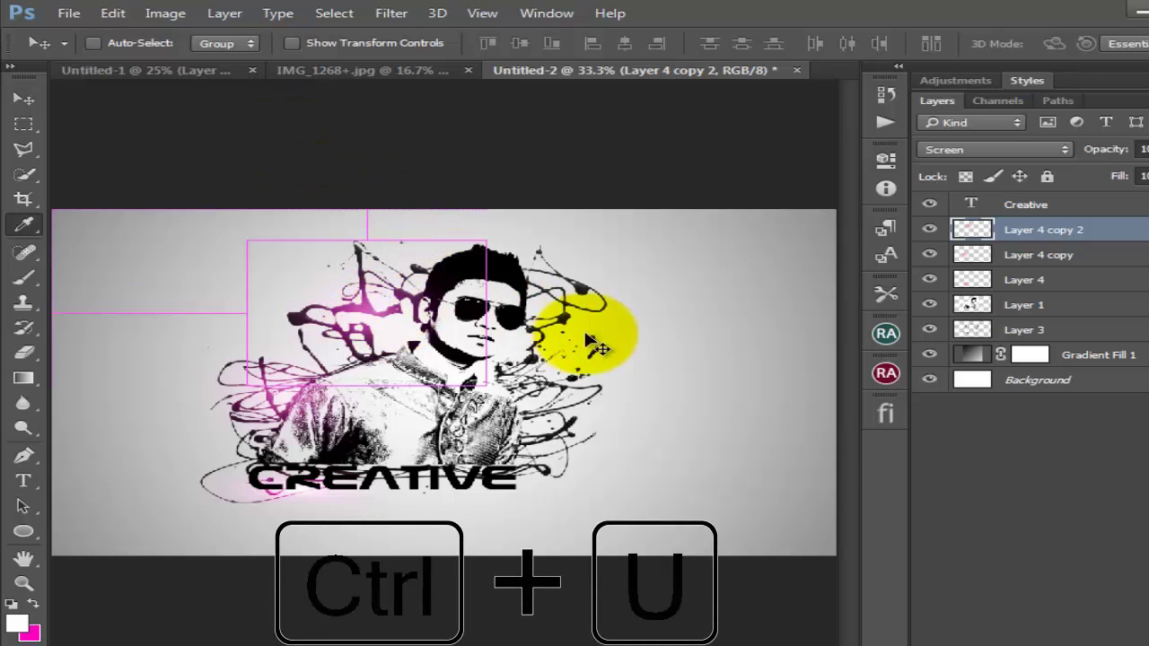
pyautogui.moveTo(834, 263); pyautogui.dragTo(888, 268)
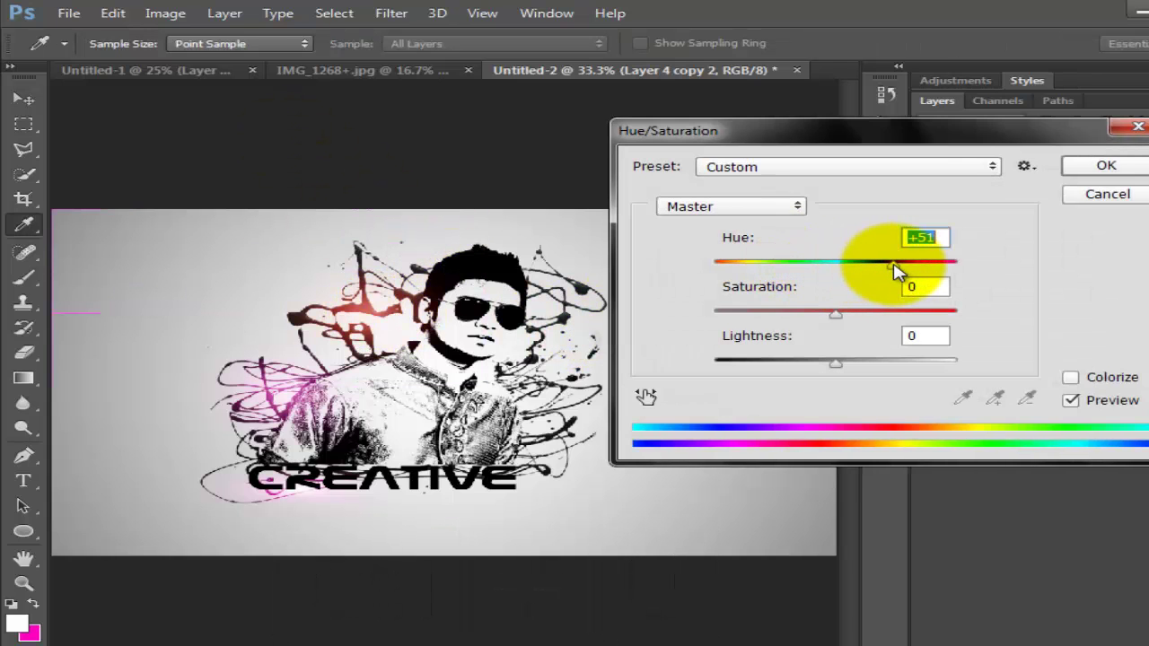
pyautogui.press('Return')
# Make more copies of the red glow and spread them across the image.
pyautogui.press('v')
pyautogui.moveTo(318, 287)
pyautogui.mouseDown()
pyautogui.moveTo(532, 383)
pyautogui.moveTo(554, 408)
pyautogui.mouseUp()
pyautogui.hotkey('ctrl', 'j')
pyautogui.moveTo(500, 305)
pyautogui.mouseDown()
pyautogui.moveTo(568, 291)
pyautogui.moveTo(615, 318)
pyautogui.mouseUp()
pyautogui.hotkey('ctrl', 'j')
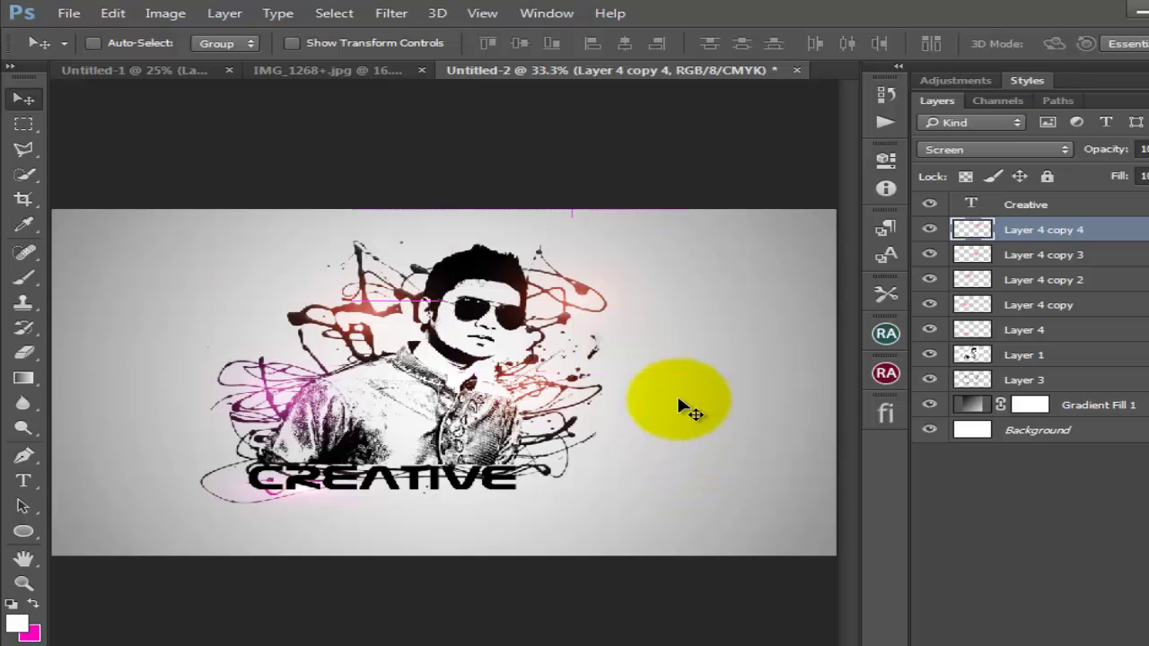
# Recolour a glow copy cyan and place a duplicate beside CREATIVE.
pyautogui.hotkey('ctrl', 'u')
pyautogui.moveTo(835, 265); pyautogui.dragTo(957, 264)
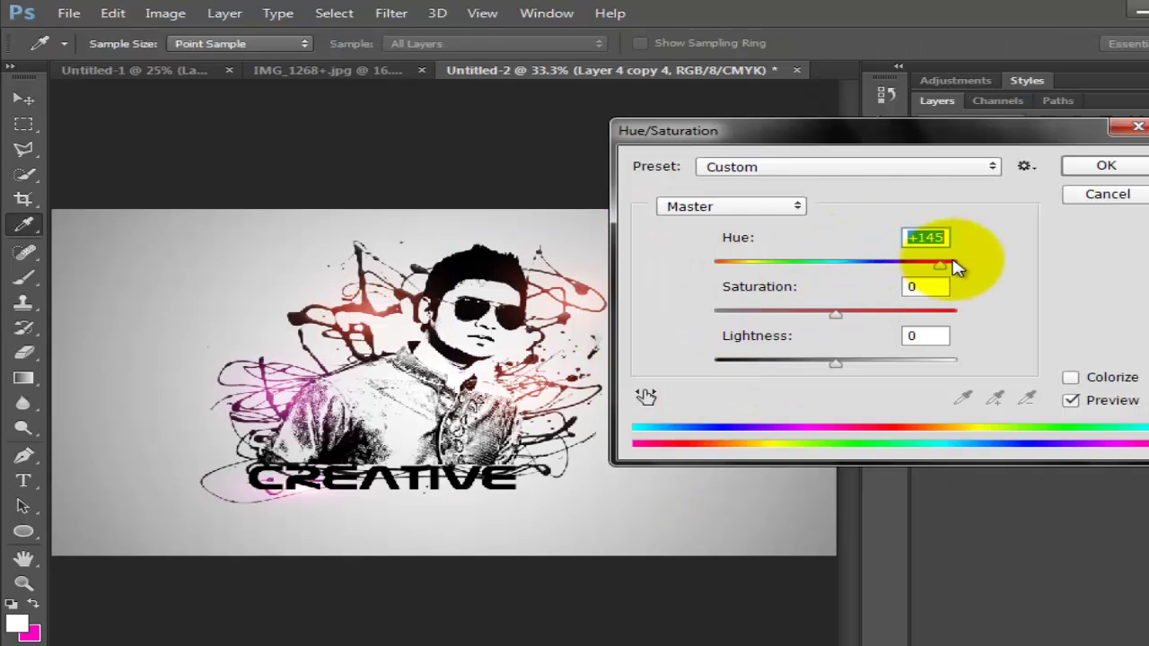
pyautogui.press('Return')
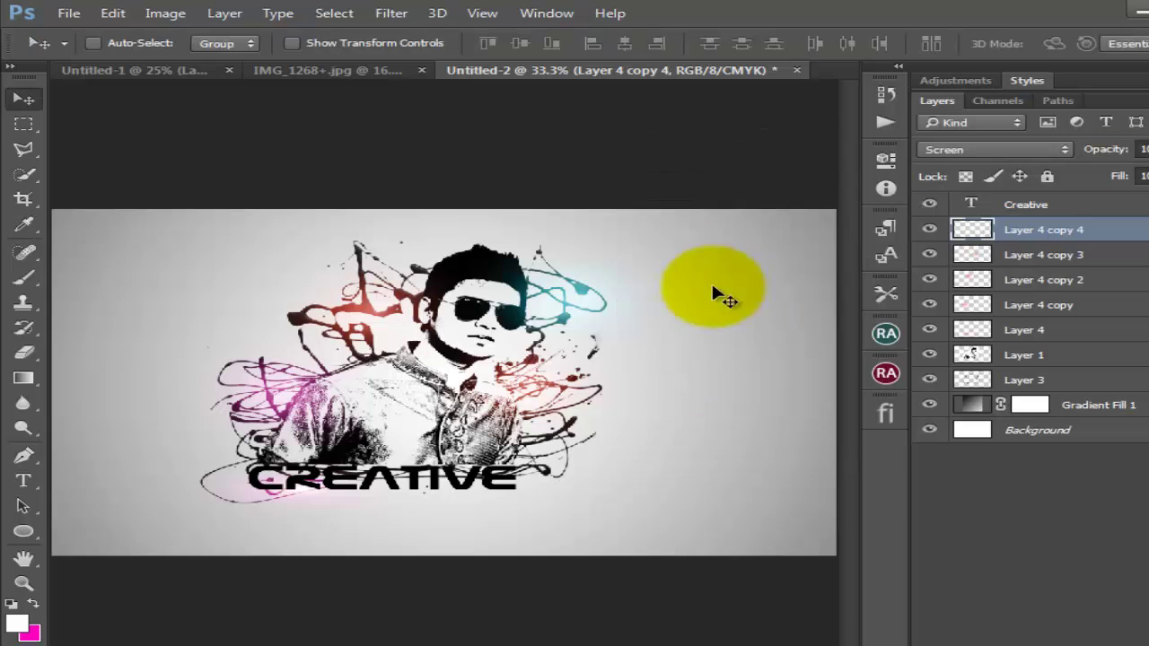
pyautogui.moveTo(571, 316)
pyautogui.mouseDown()
pyautogui.moveTo(574, 460)
pyautogui.moveTo(496, 522)
pyautogui.moveTo(448, 484)
pyautogui.moveTo(706, 407)
pyautogui.mouseUp()
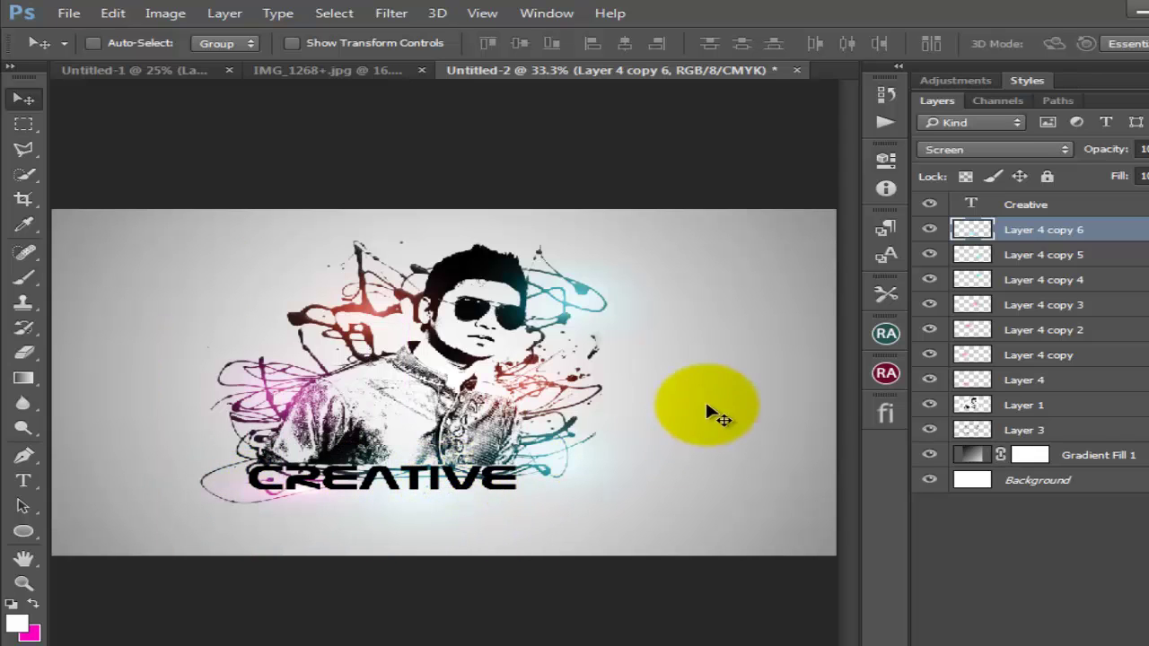
pyautogui.keyDown('alt'); pyautogui.click(701, 391); pyautogui.keyUp('alt')
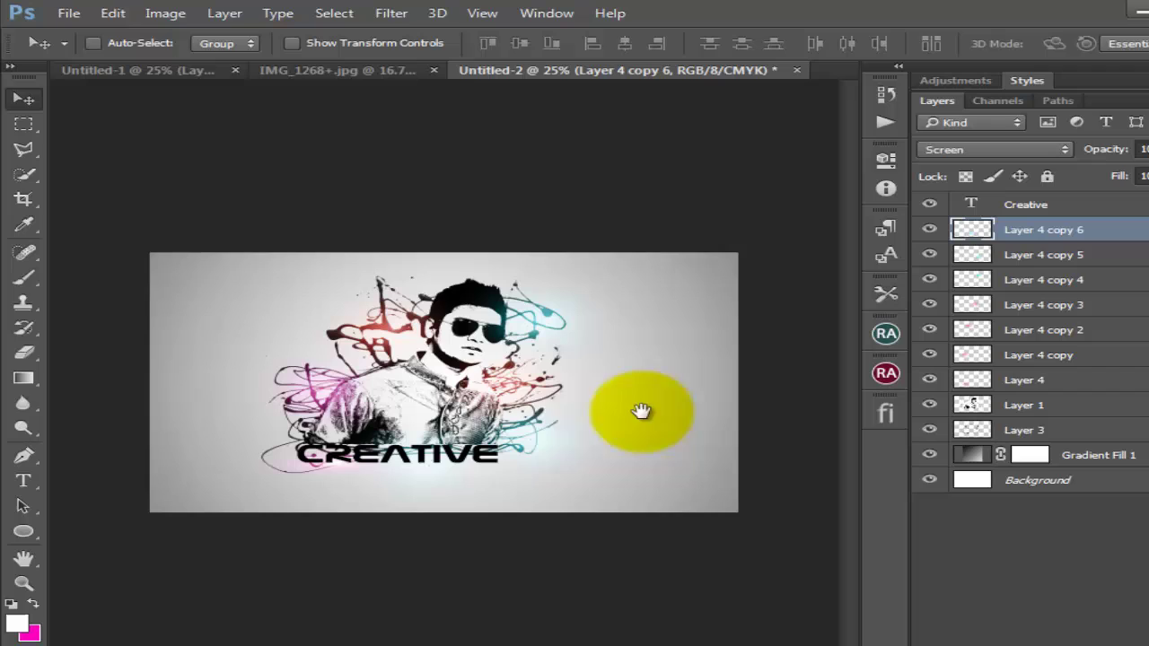
pyautogui.keyDown('alt'); pyautogui.click(583, 439); pyautogui.keyUp('alt')
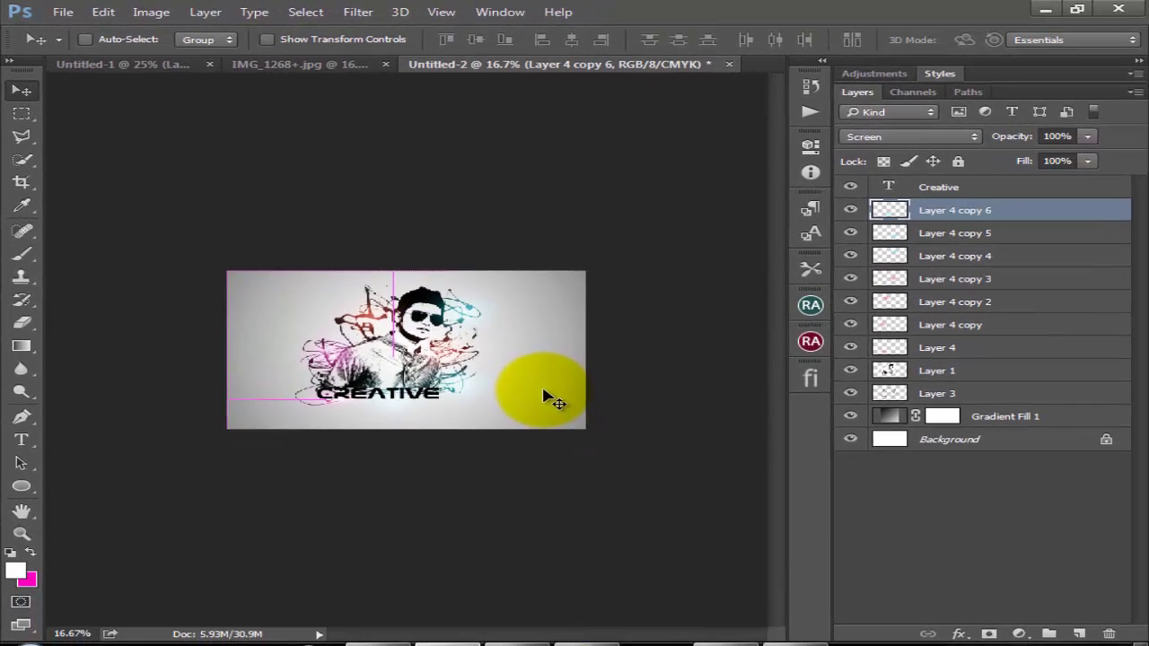
# Merge visible layers into Background and add a Black & White 1 adjustment in Soft Light.
pyautogui.hotkey('ctrl', 'shift', 'e')
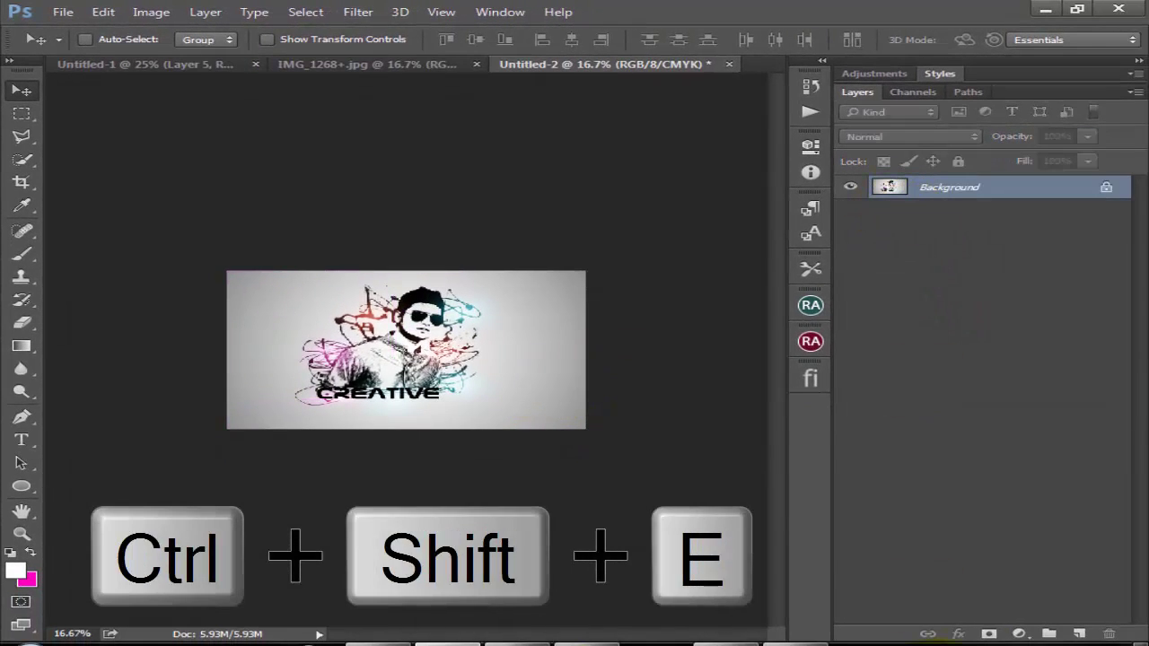
pyautogui.click(1019, 634)
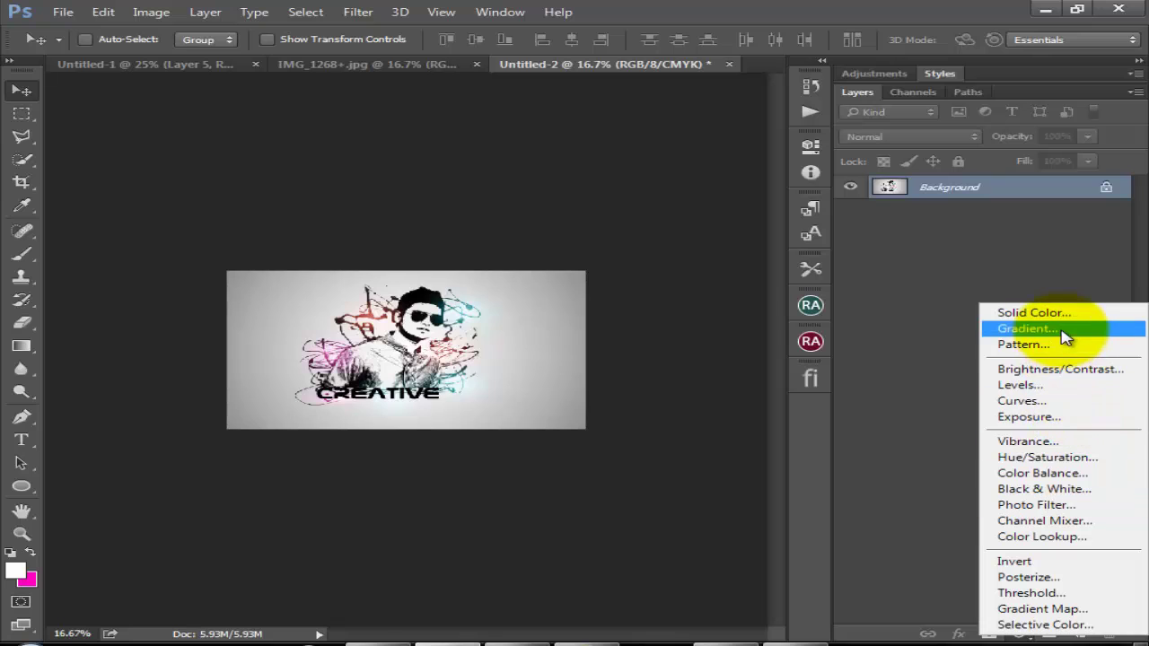
pyautogui.click(1041, 488)
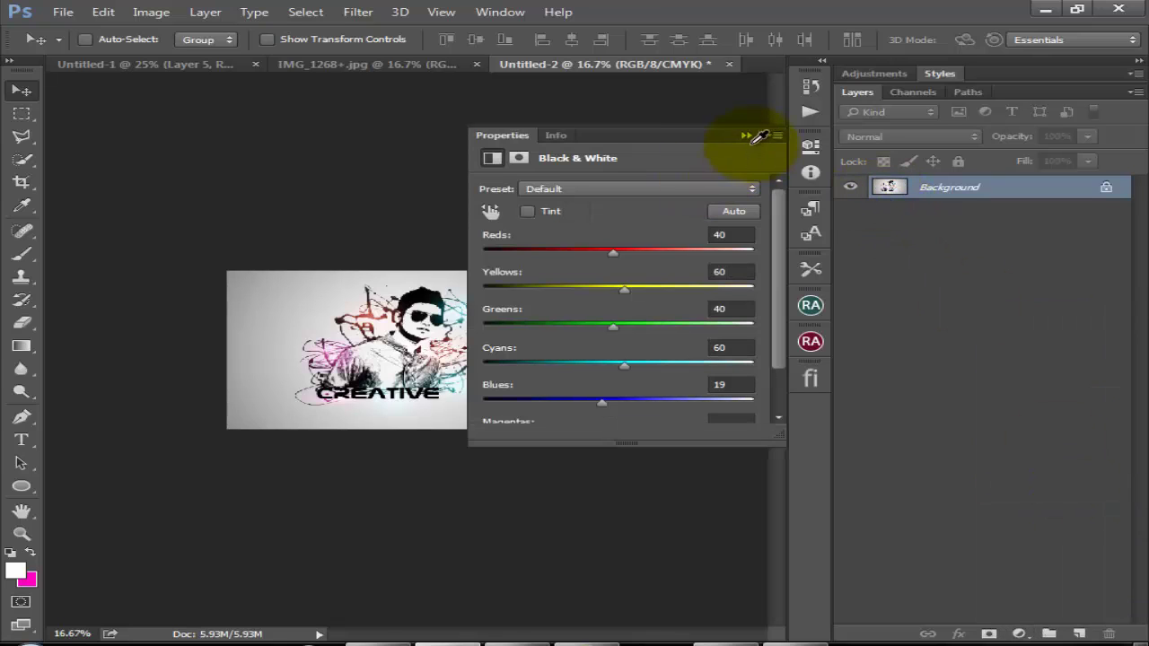
pyautogui.click(745, 136)
pyautogui.click(907, 136)
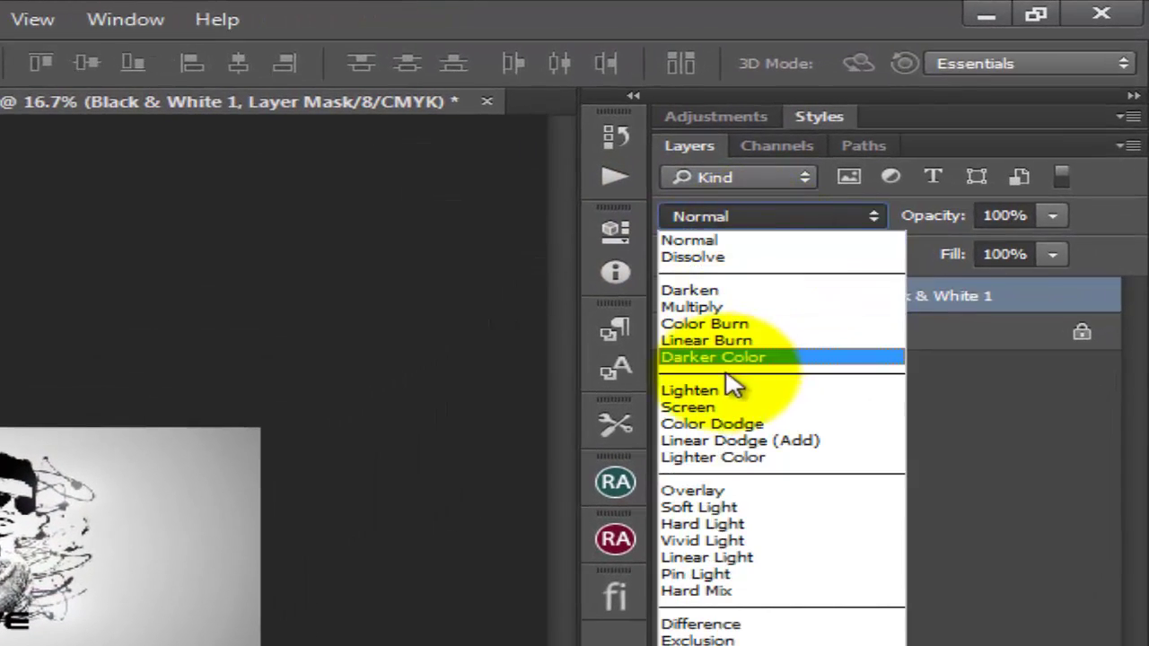
pyautogui.click(716, 507)
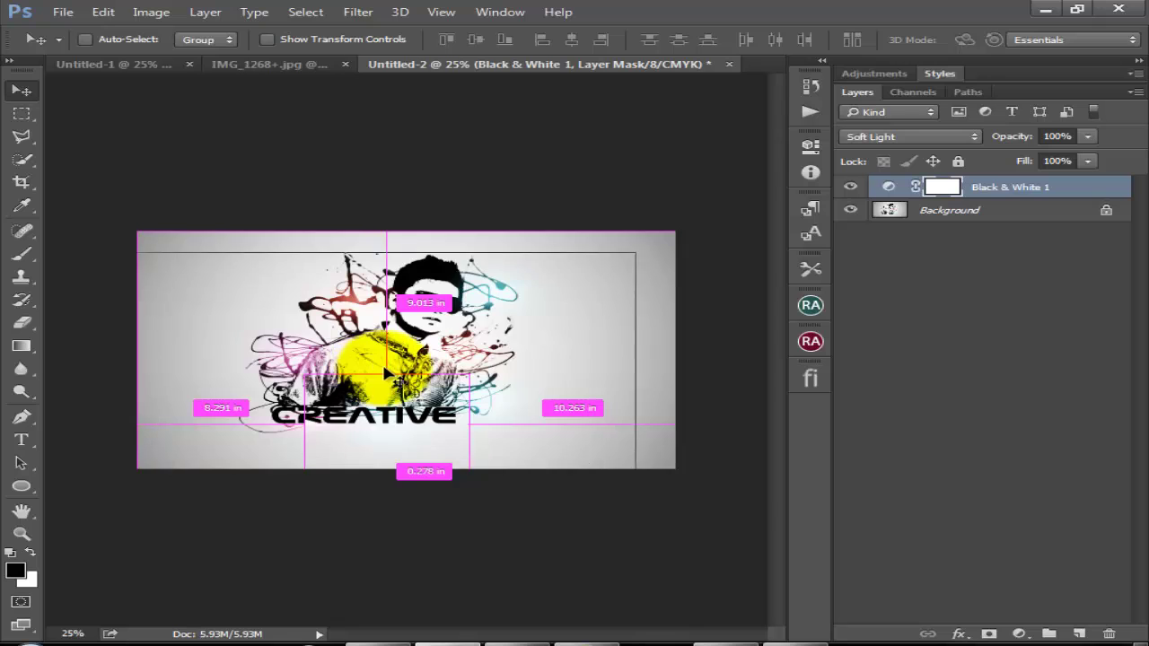
pyautogui.hotkey('ctrl', '+')
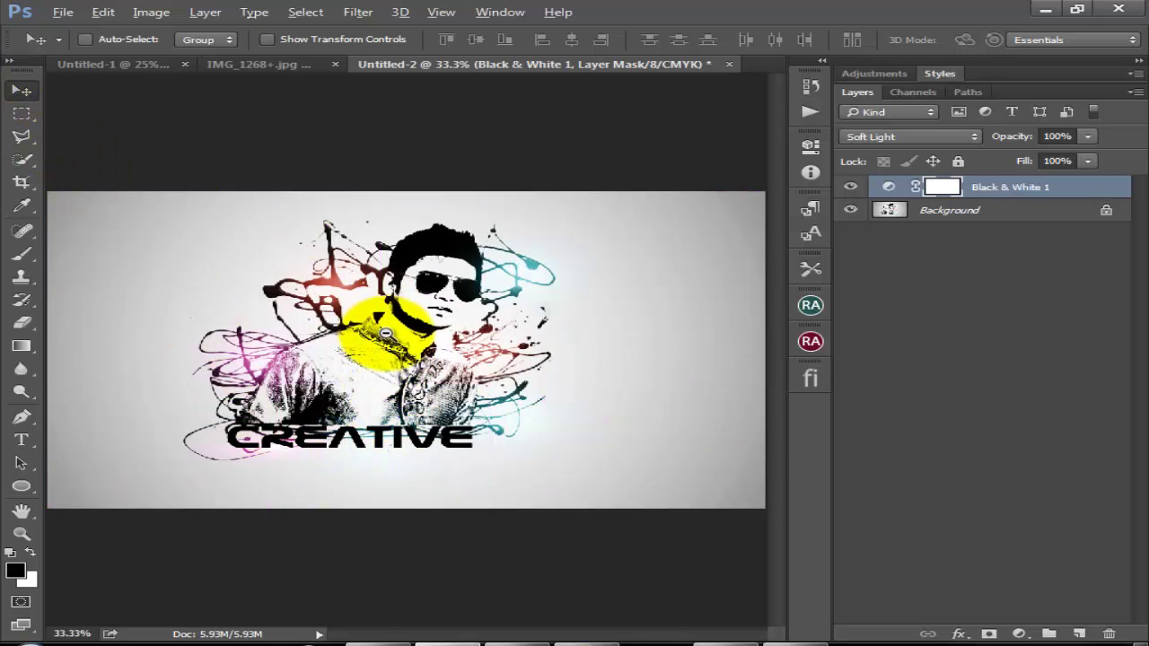
pyautogui.hotkey('ctrl', '-')
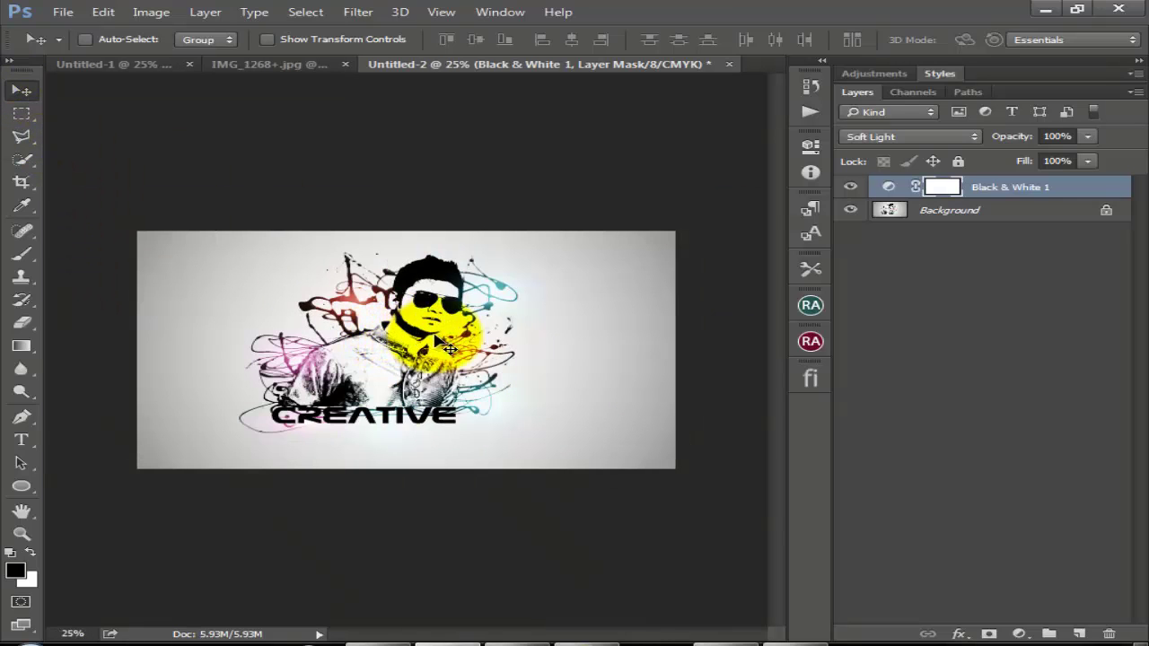